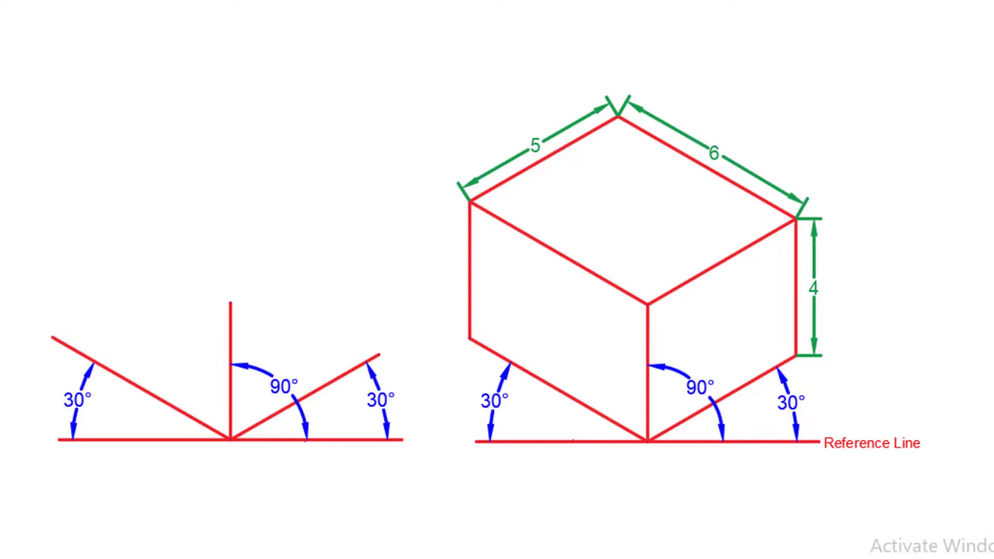
Advance to the 3rd Class slide, then switch to the blank AutoCAD drawing.
key(Right)
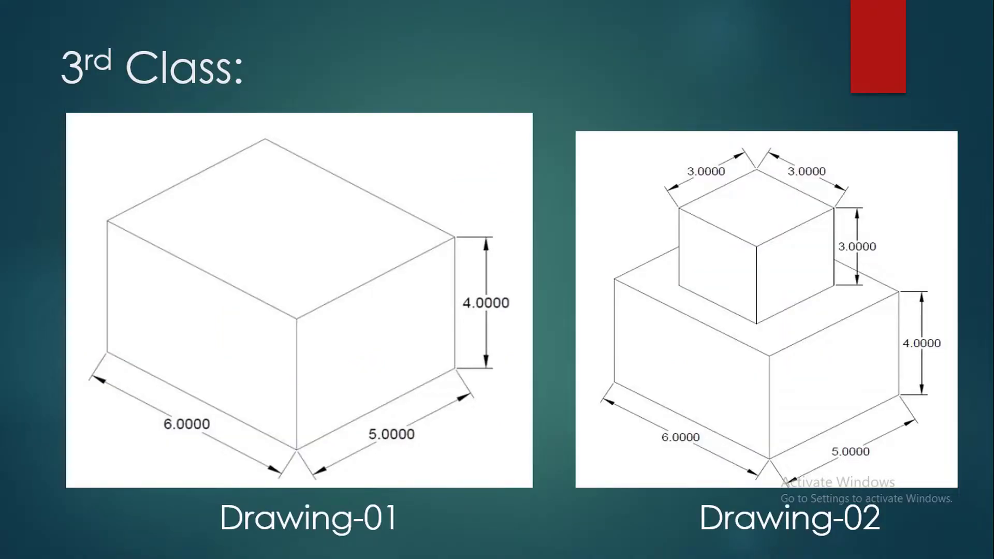
key(alt+Tab)
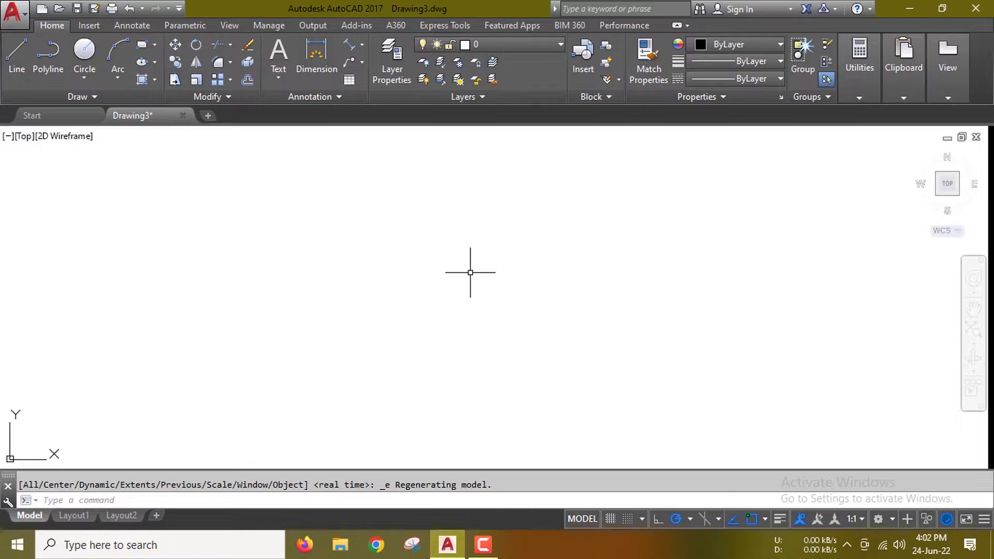
Draw the 10-unit horizontal reference line.
key(Return)
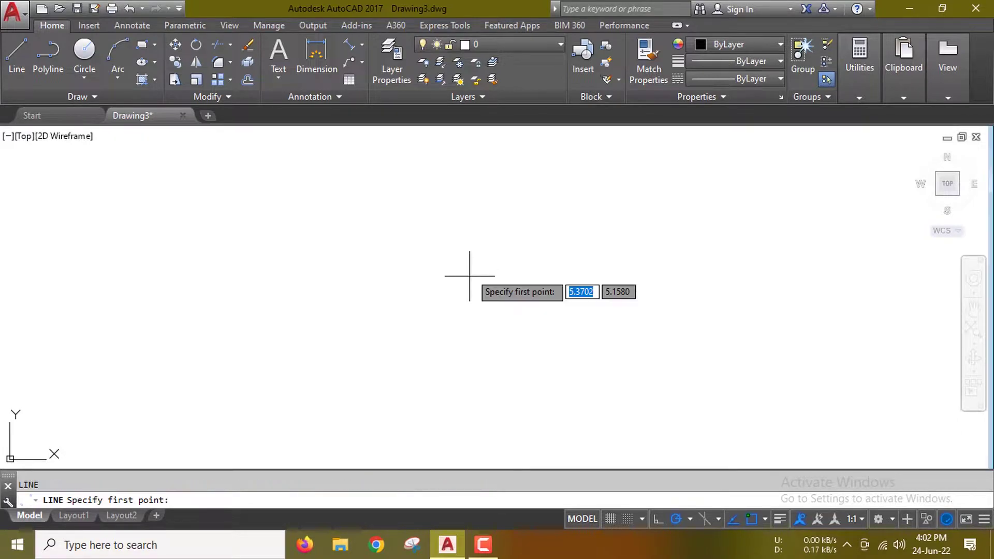
click(407, 315)
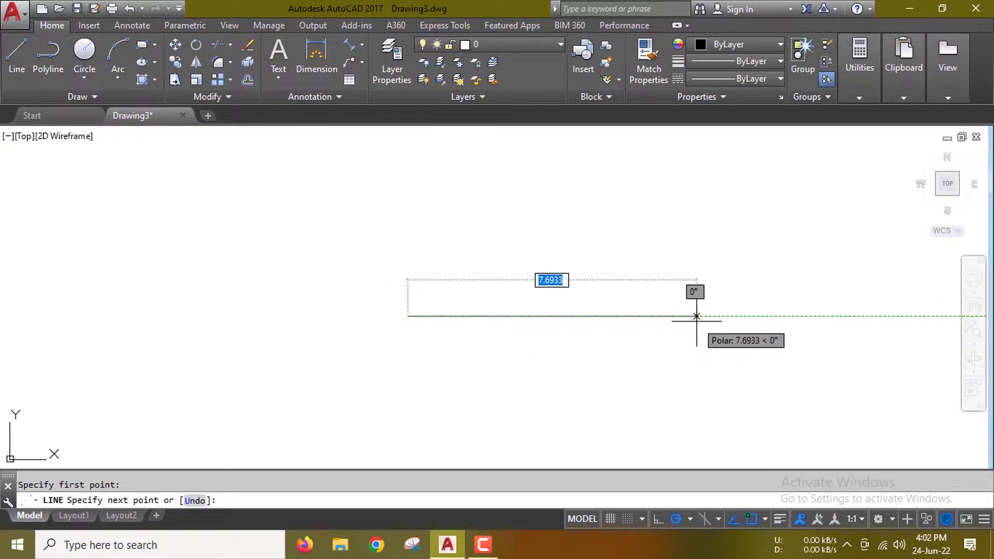
text(10)
key(Return)
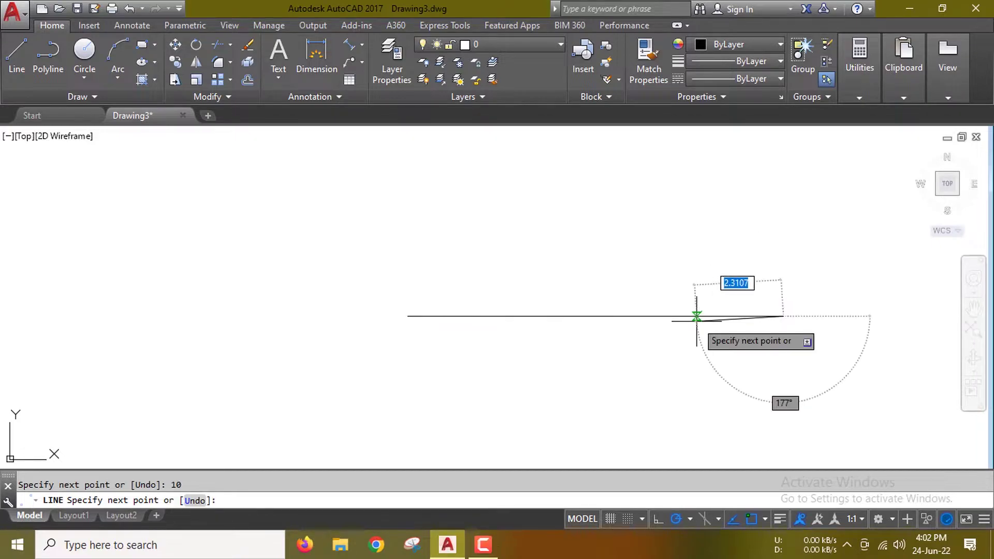
key(Return)
middle_drag(639, 277, 483, 353)
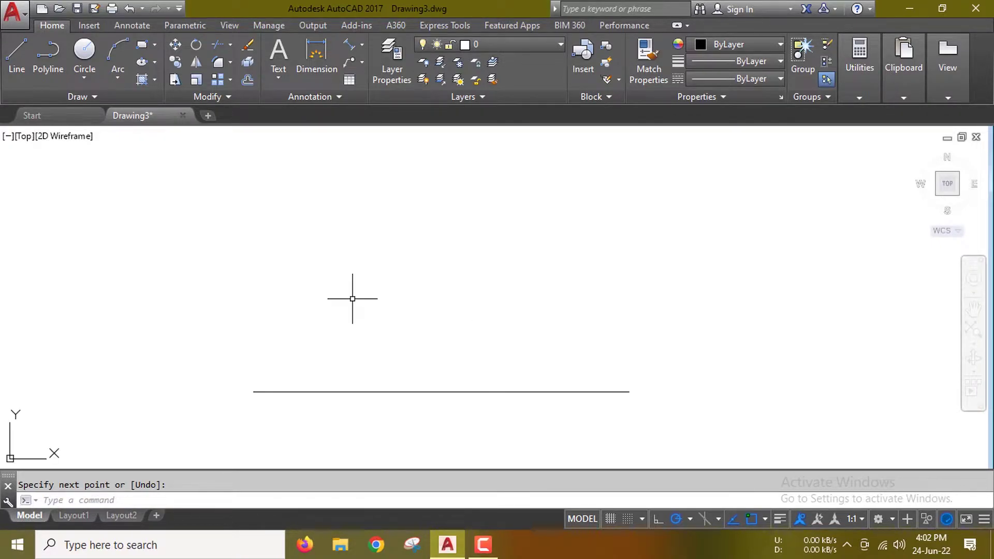
key(Escape)
Draw a 5-unit line at 30° from the reference line's midpoint.
text(l)
key(Return)
click(441, 391)
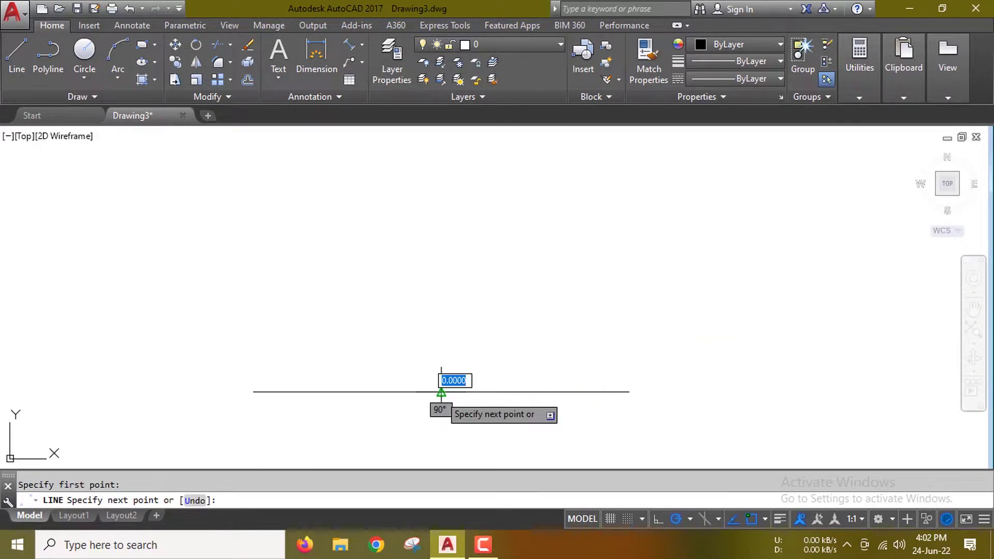
text(@)
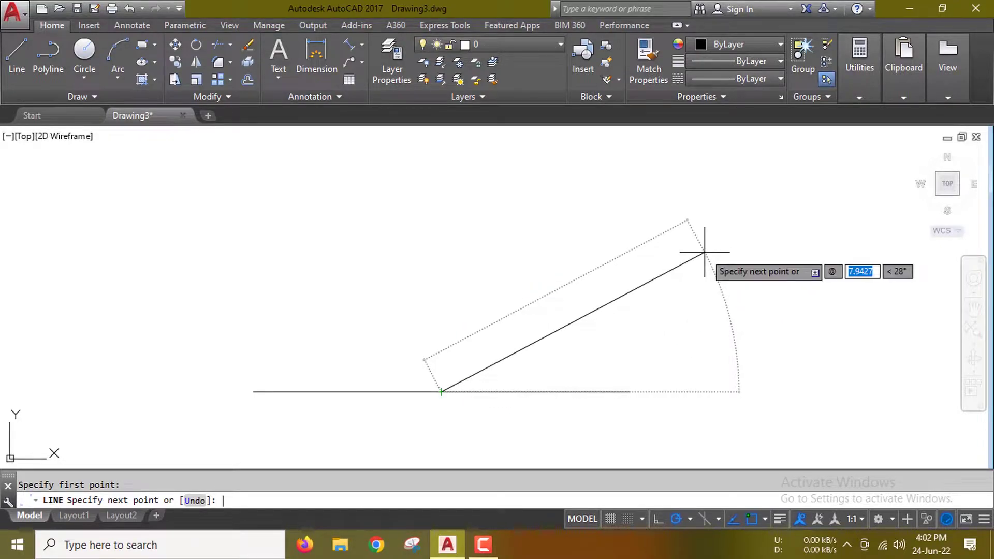
text(5)
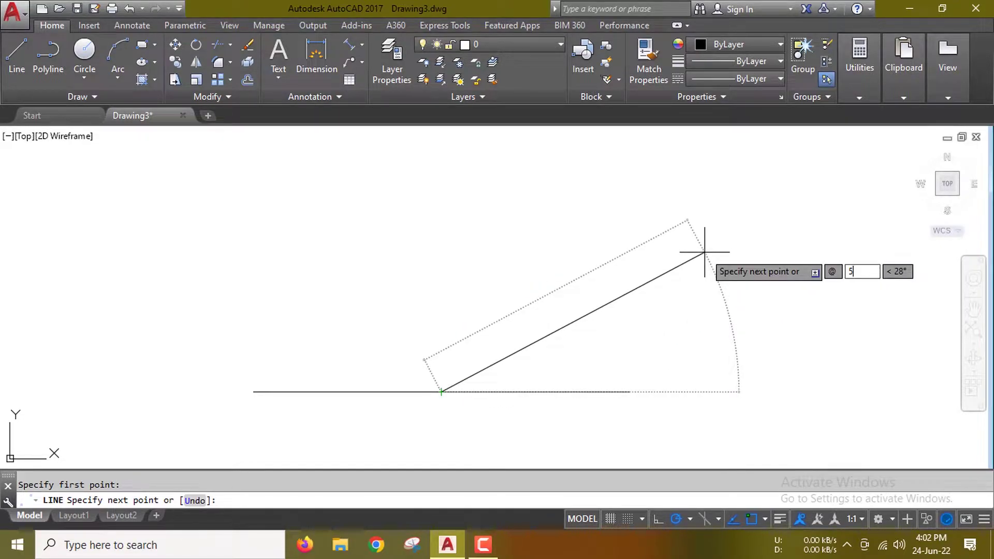
key(Tab)
text(30)
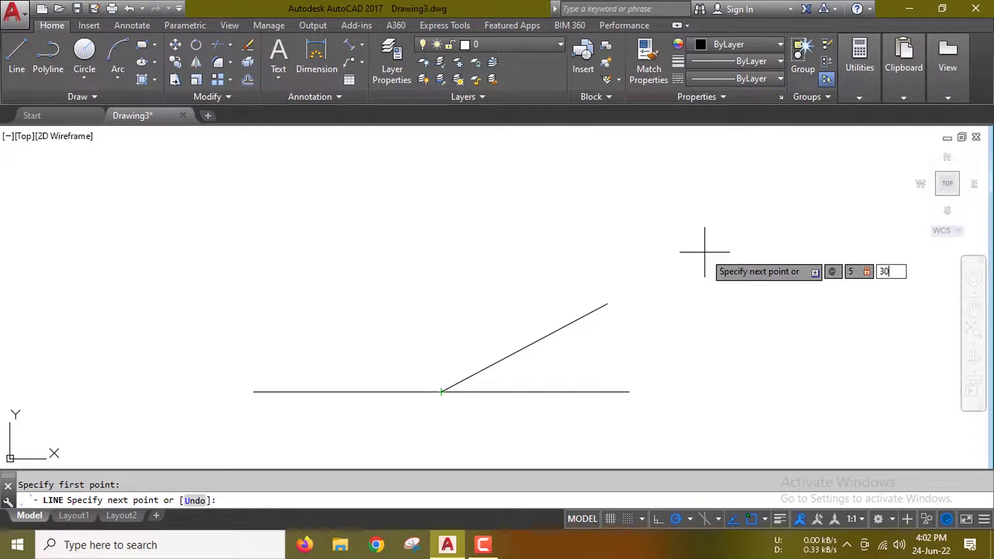
key(Return)
key(Return)
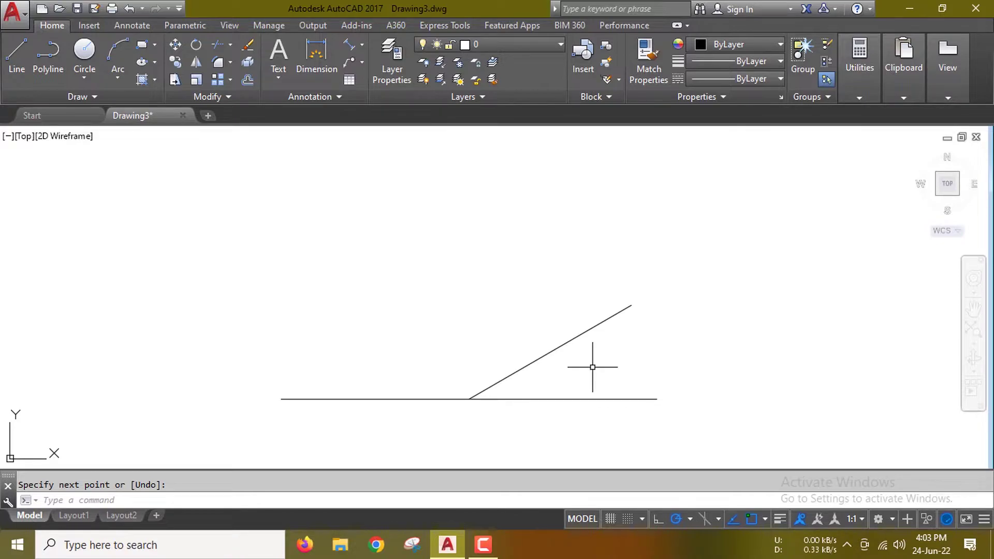
Draw a 6-unit line at 150° from the same intersection point.
key(Escape)
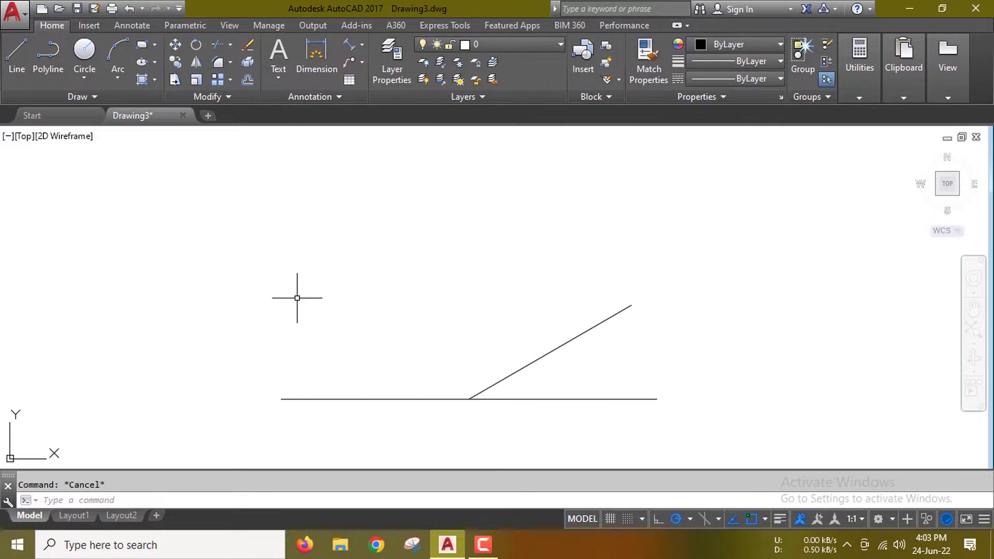
text(l)
key(Return)
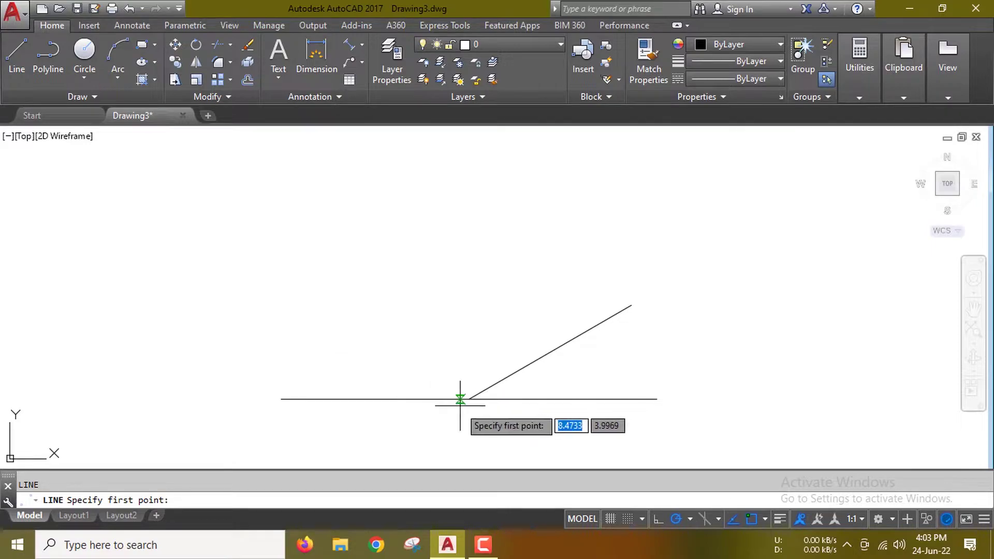
click(468, 398)
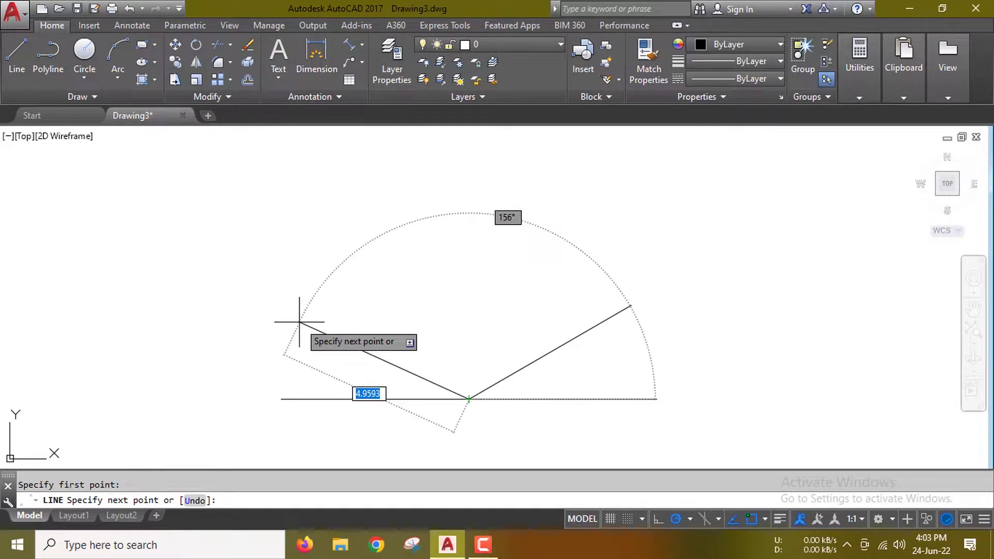
text(6)
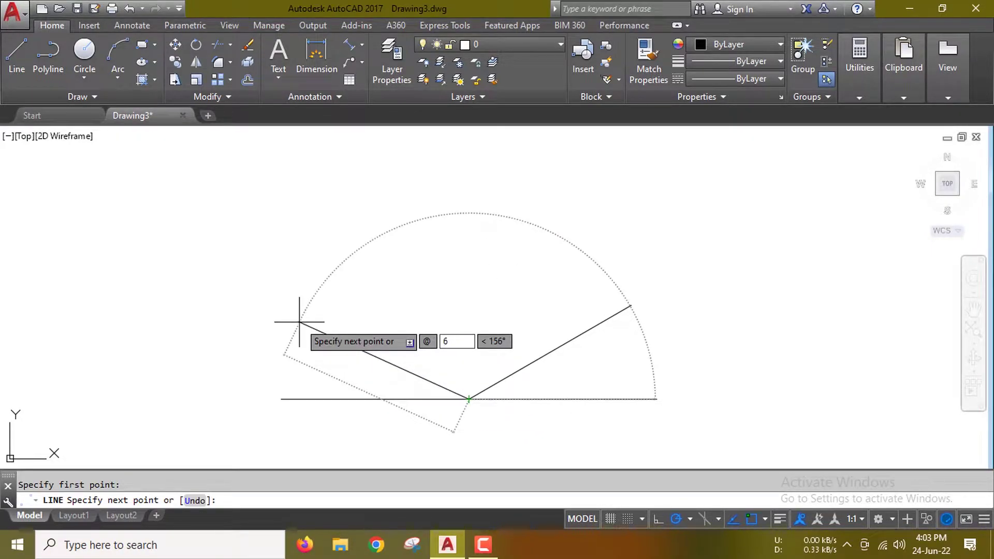
key(Tab)
text(1)
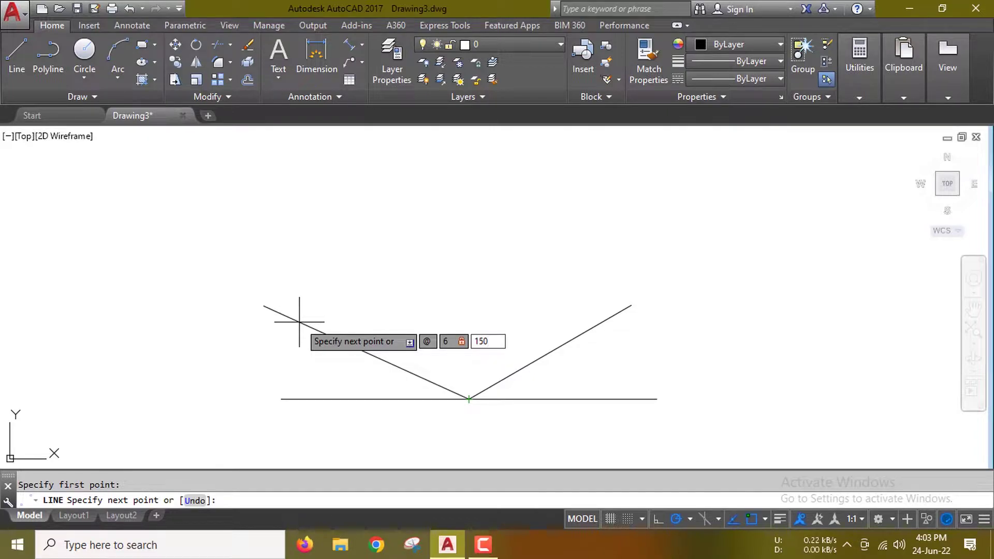
key(Return)
key(Return)
middle_drag(420, 286, 423, 304)
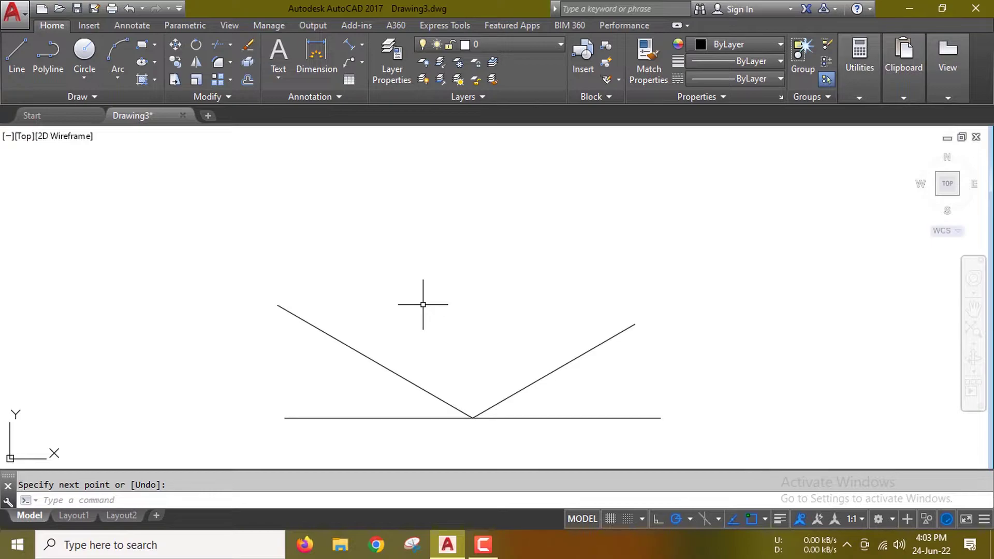
mouse_move(423, 304)
middle_down()
mouse_move(403, 288)
mouse_move(461, 318)
middle_up()
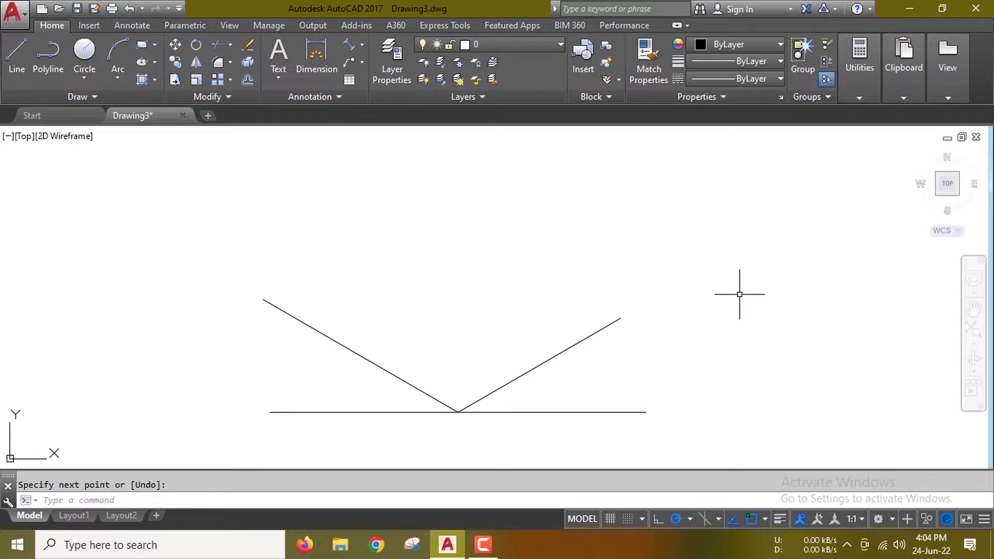
Draw a 4-unit vertical line at 90° from the shared corner point.
key(Escape)
text(l)
key(Return)
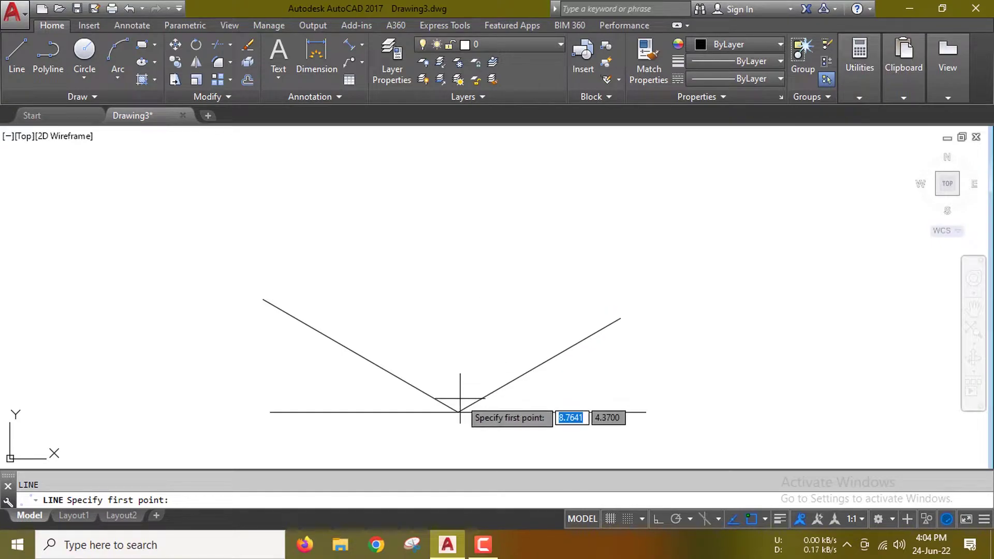
click(457, 412)
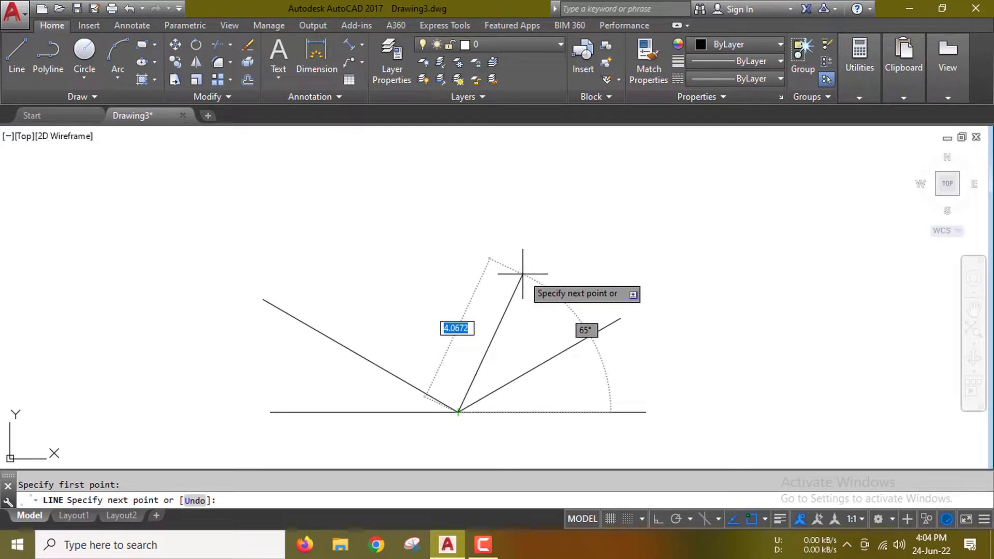
text(@4)
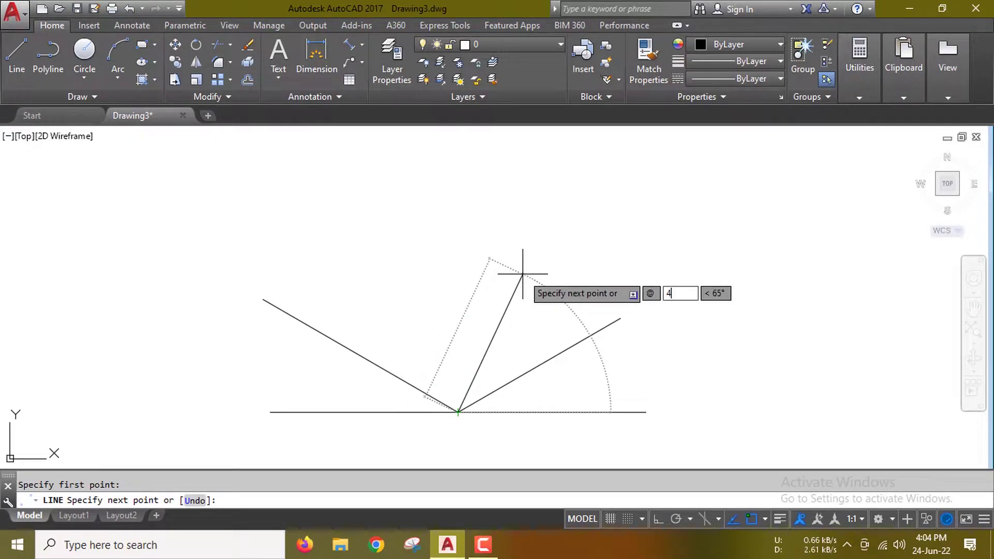
key(Tab)
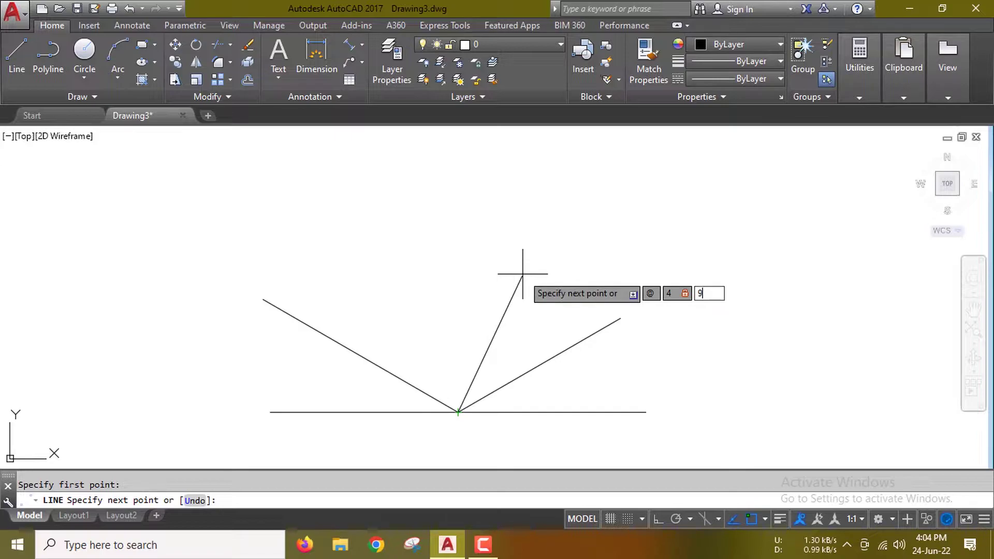
text(90)
key(Return)
key(Return)
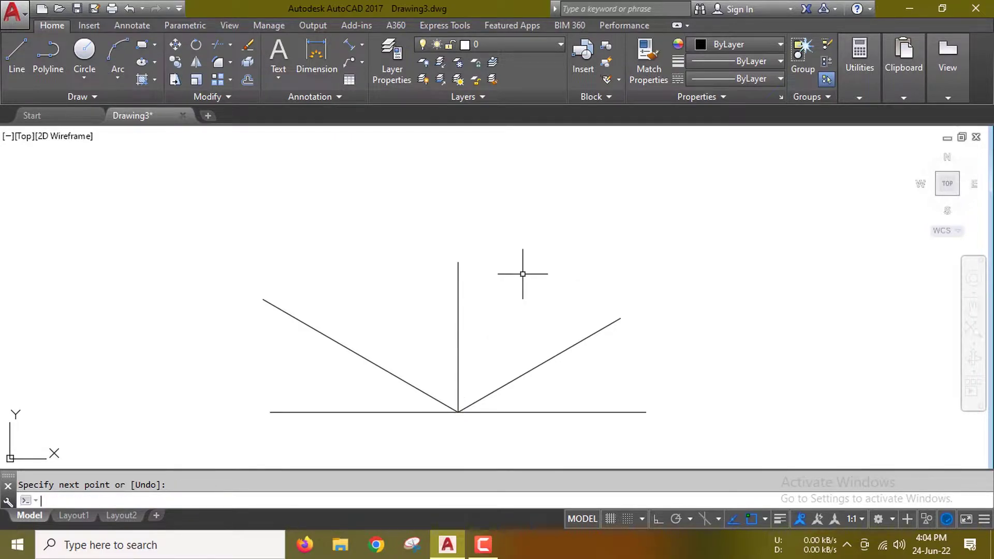
middle_drag(528, 266, 534, 284)
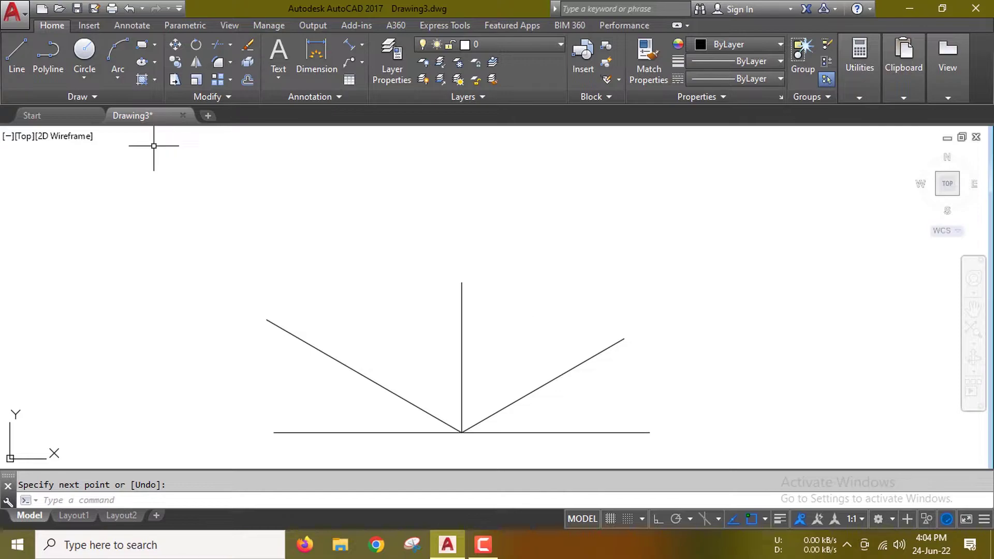
Draw a second 4-unit vertical line from the left slanted line's end.
click(16, 52)
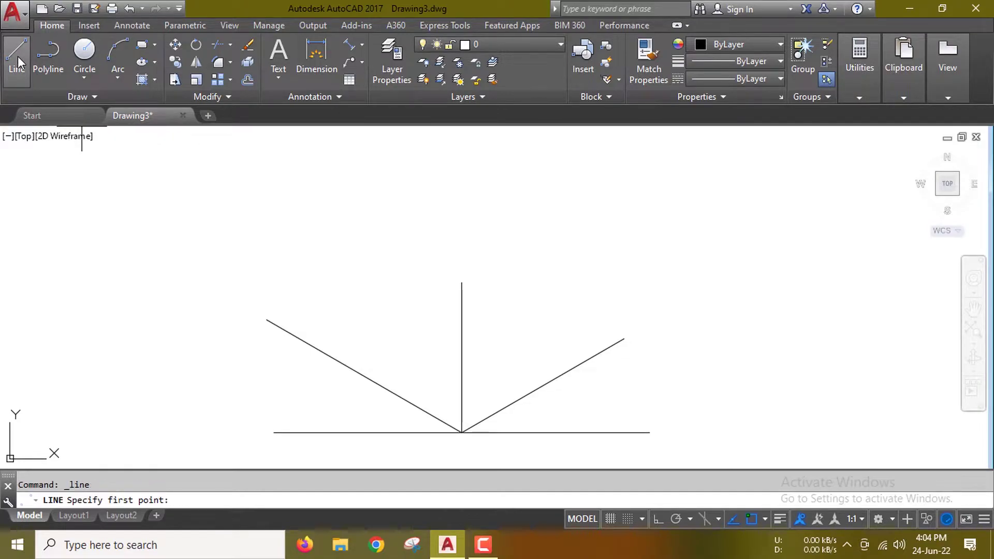
click(266, 320)
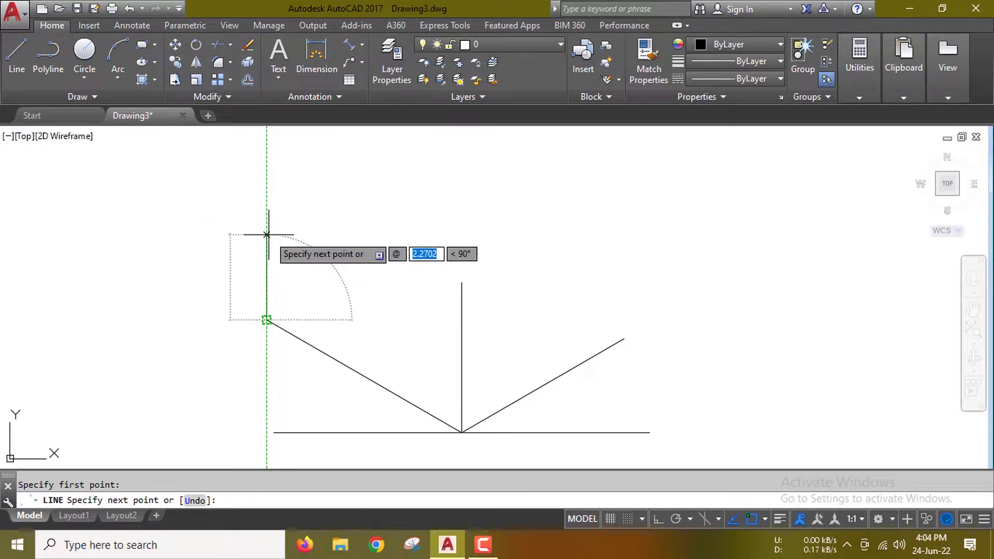
text(4)
key(Tab)
text(90)
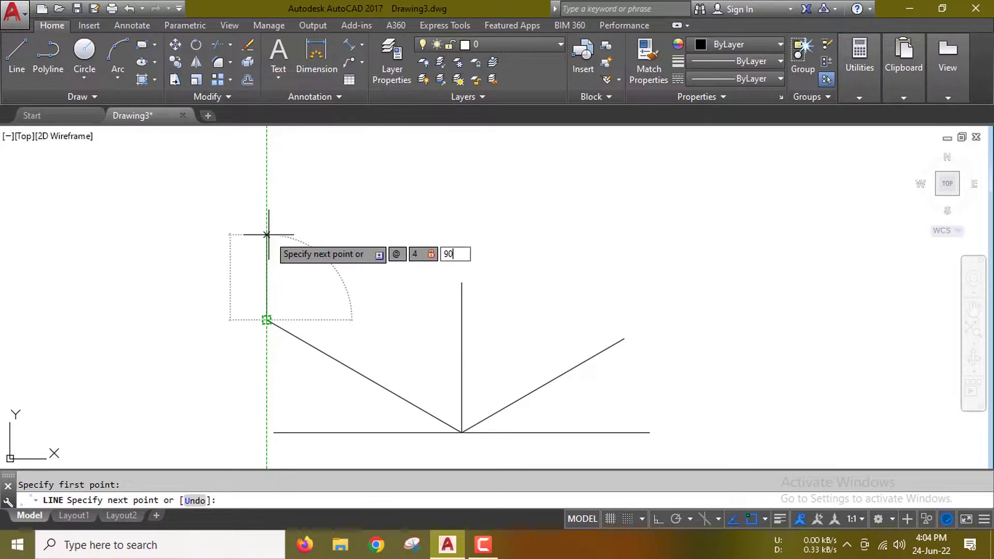
key(Return)
key(Return)
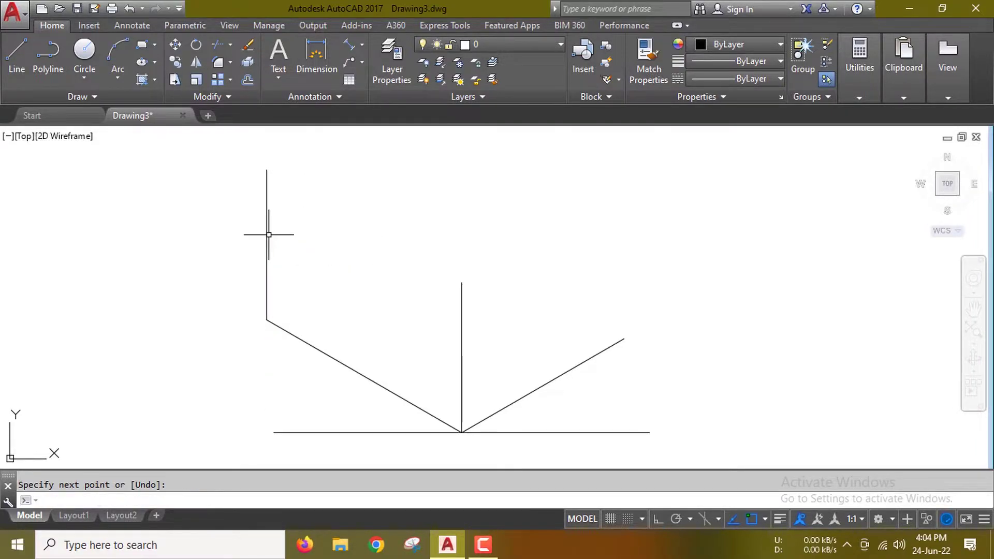
middle_drag(625, 312, 609, 317)
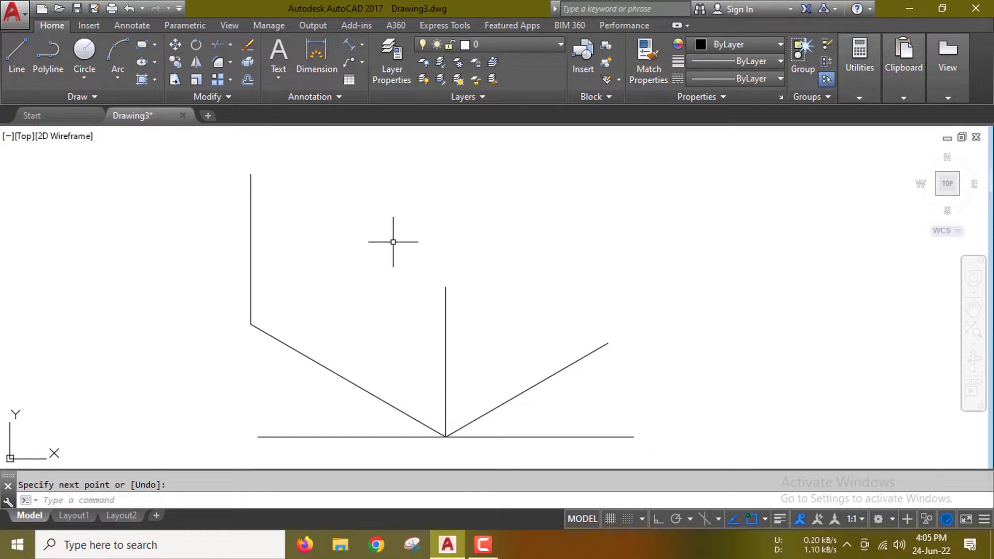
Copy the middle vertical line to the right diagonal's end.
text(co)
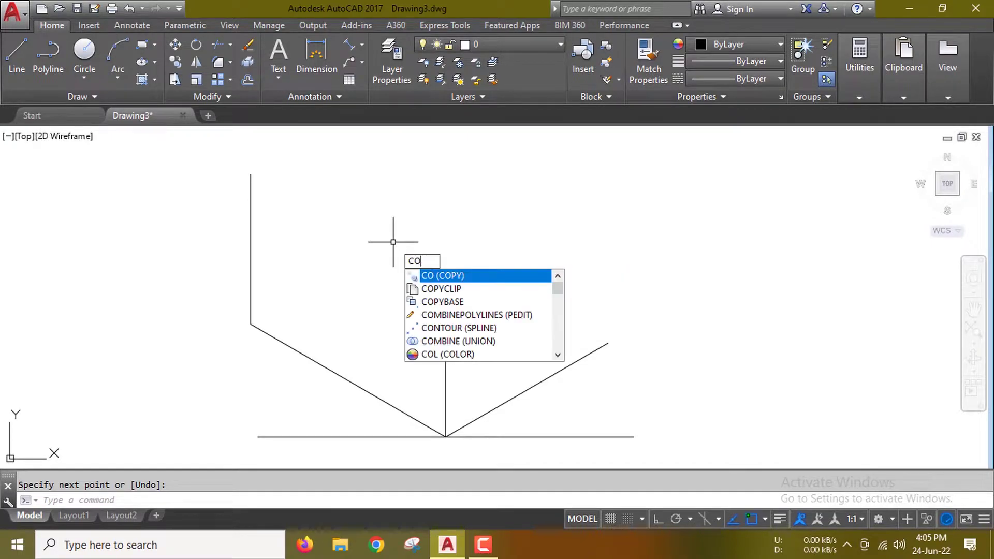
key(Return)
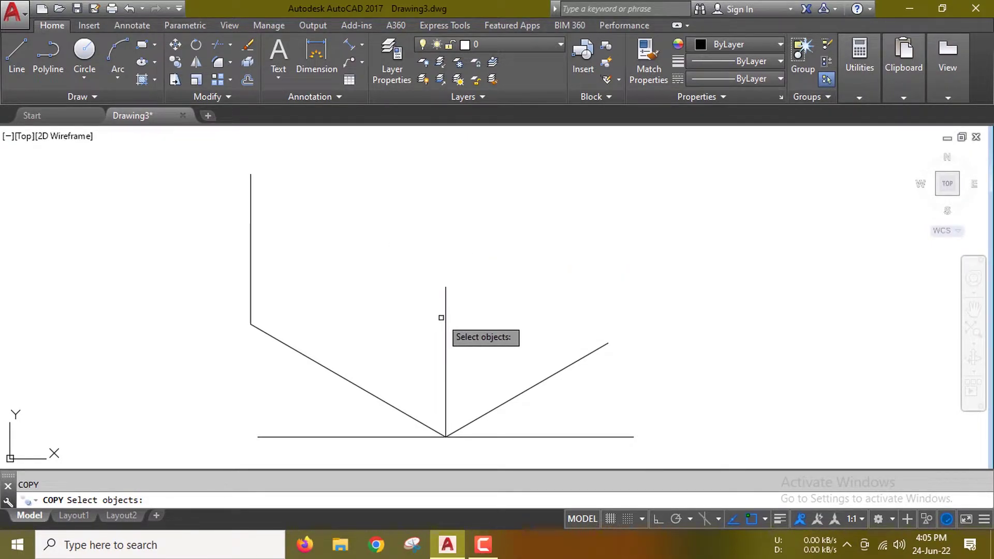
click(446, 321)
key(Return)
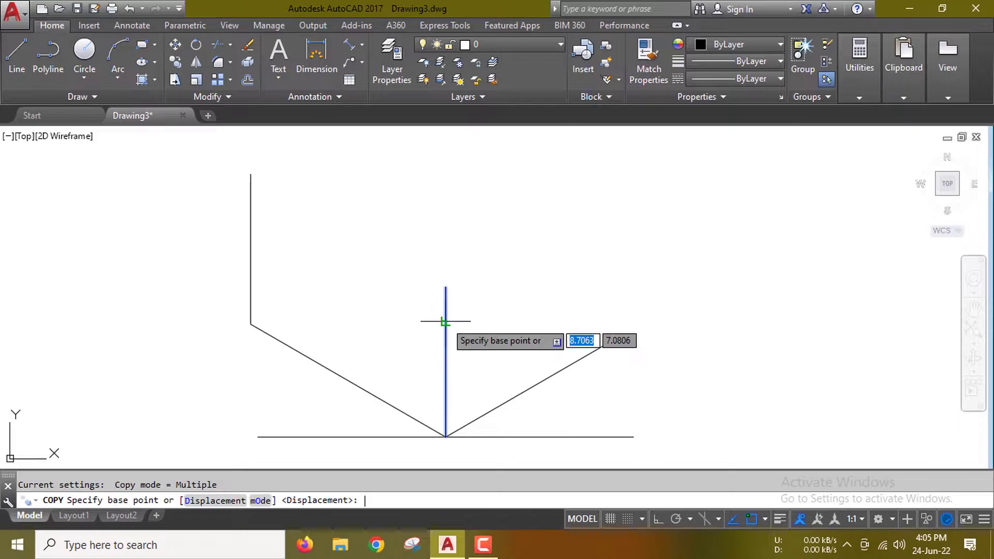
click(446, 437)
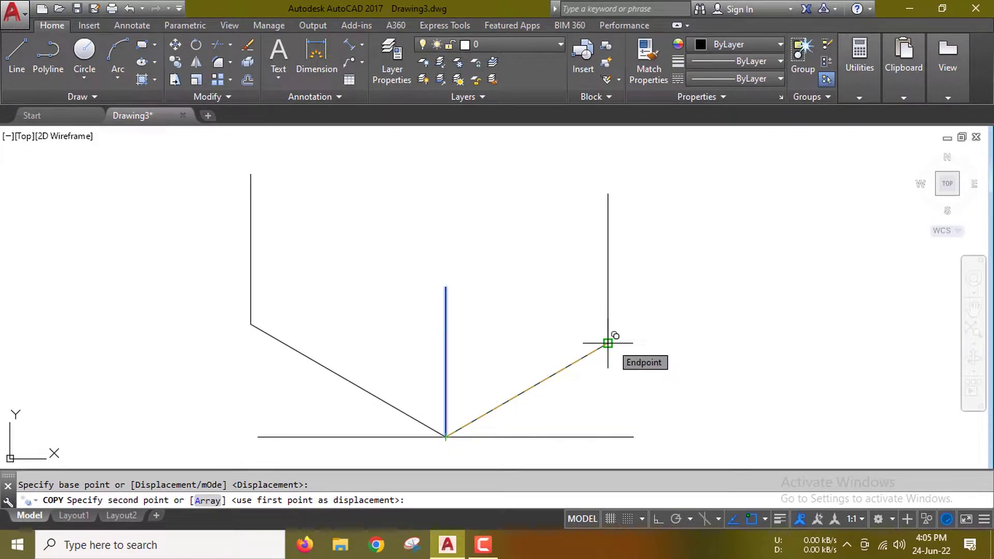
click(608, 343)
key(Escape)
middle_drag(648, 302, 661, 304)
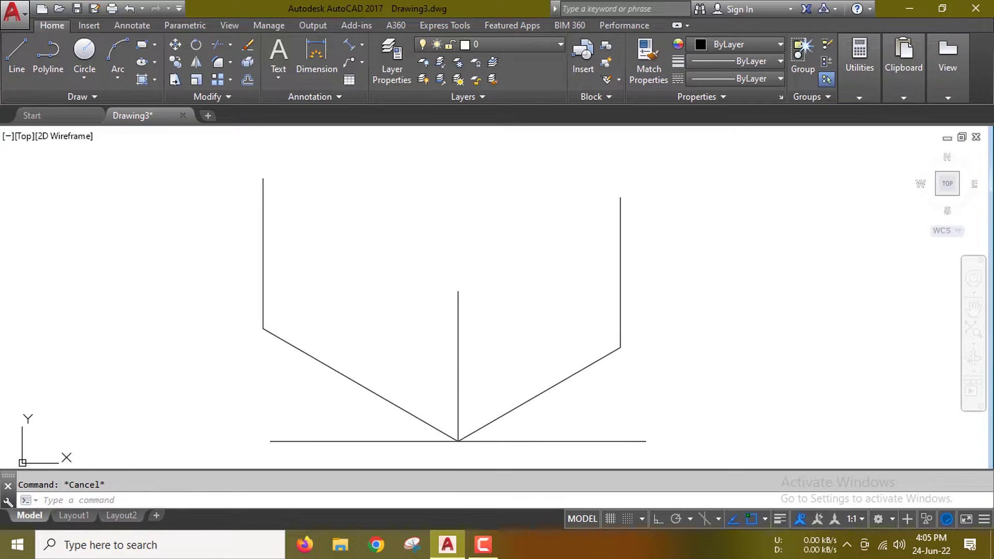
Copy the left diagonal line up to the top of the middle vertical.
click(175, 62)
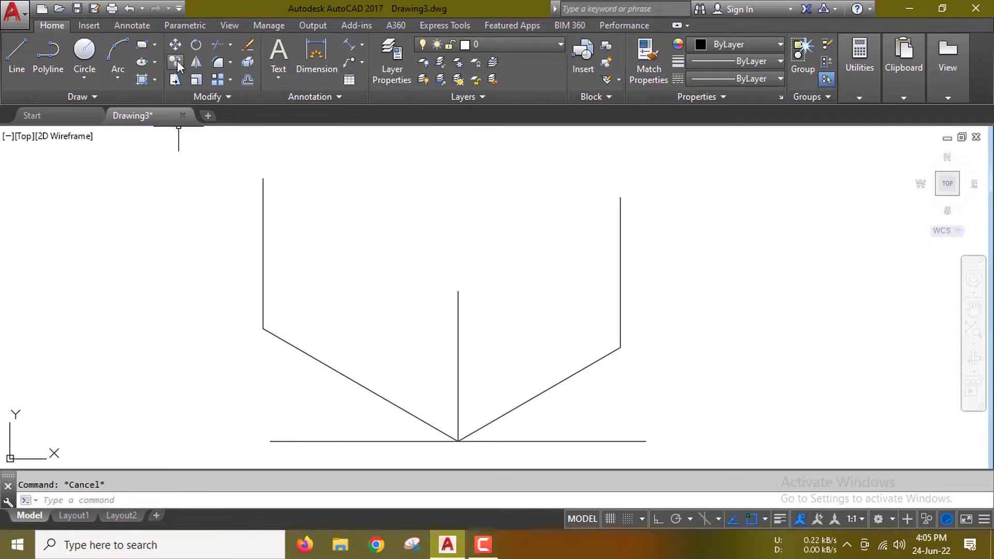
click(372, 391)
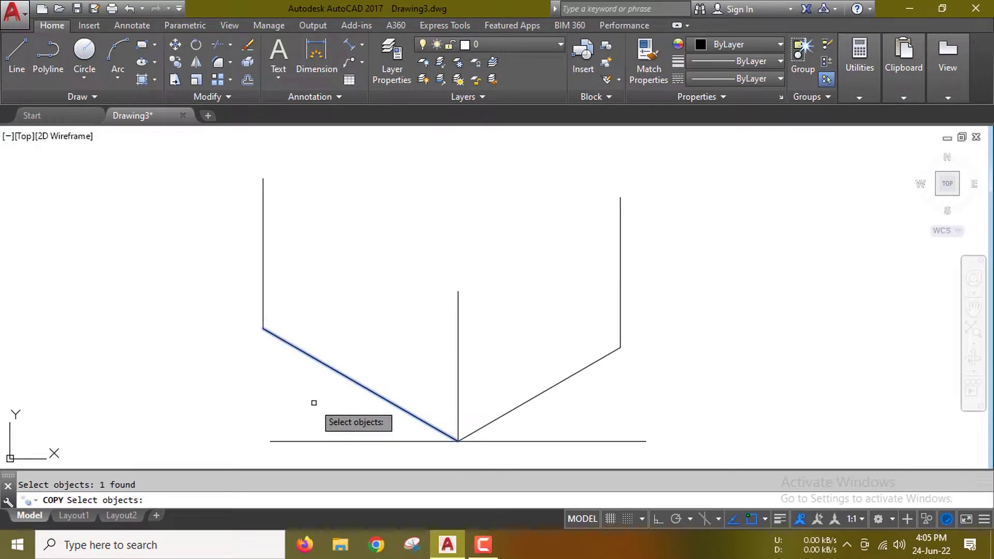
key(Return)
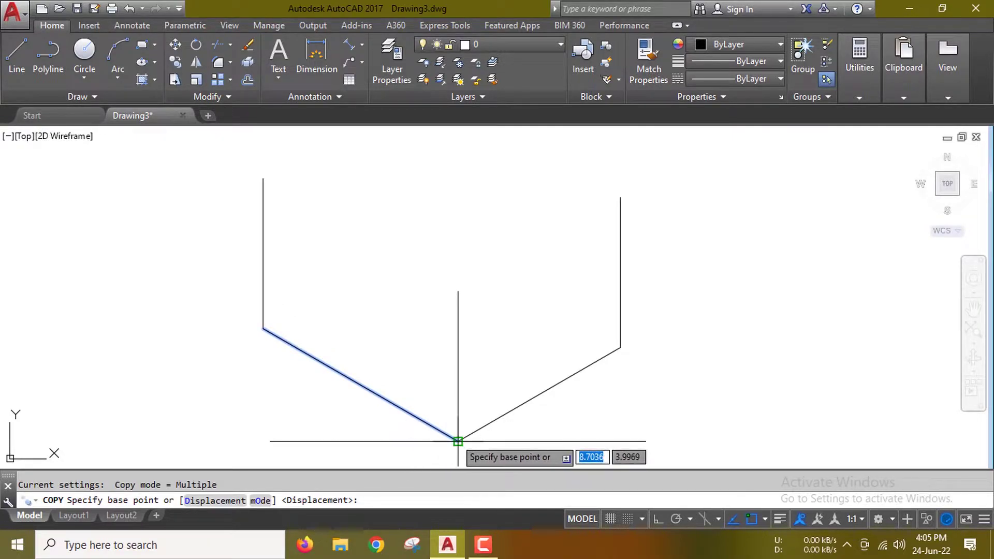
click(457, 441)
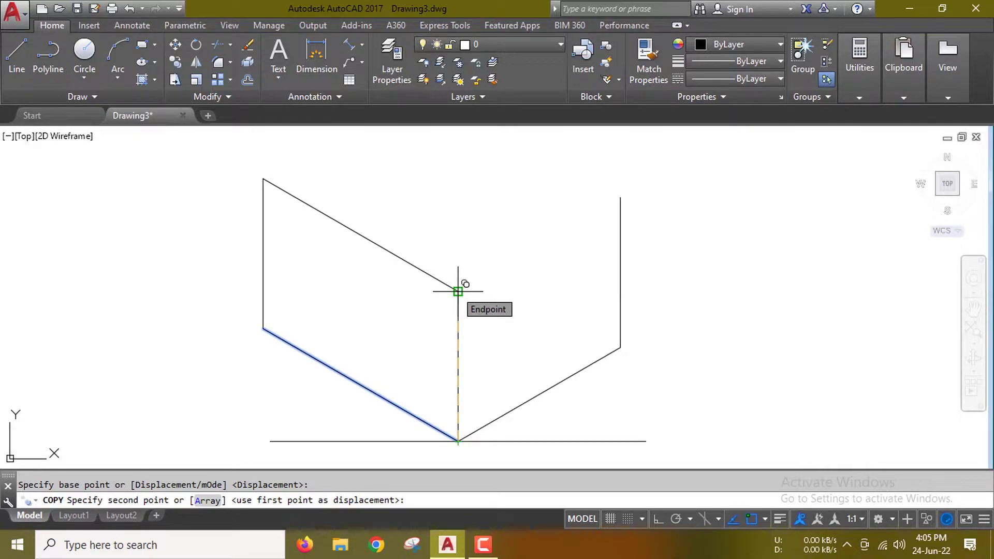
click(458, 290)
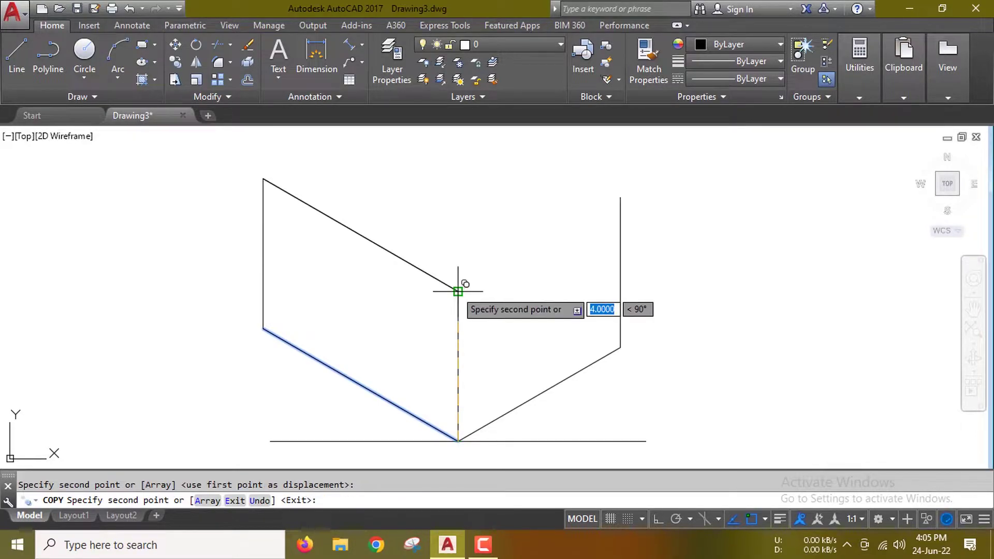
key(Escape)
Copy the new upper-left slanted line onto the right vertical's top.
click(414, 281)
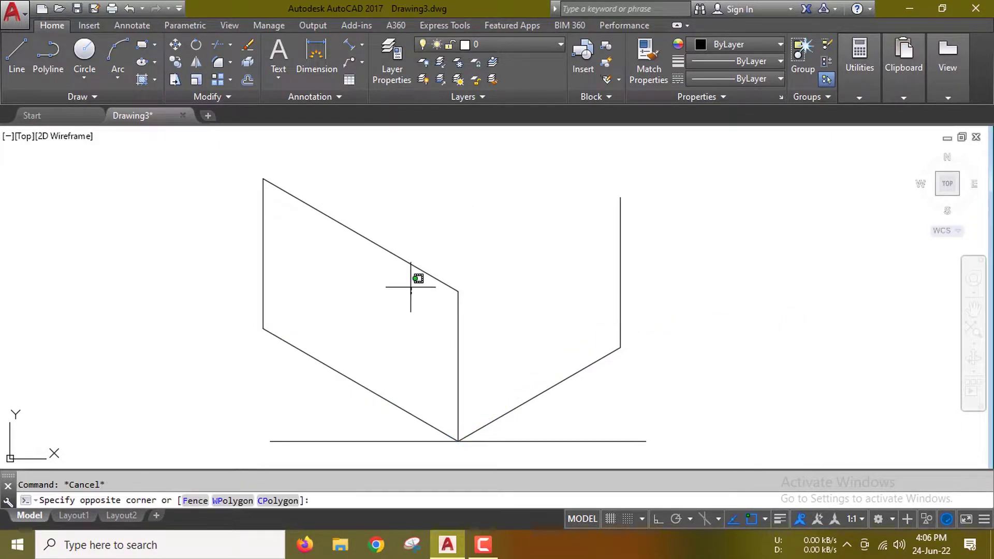
click(381, 235)
right_click(394, 211)
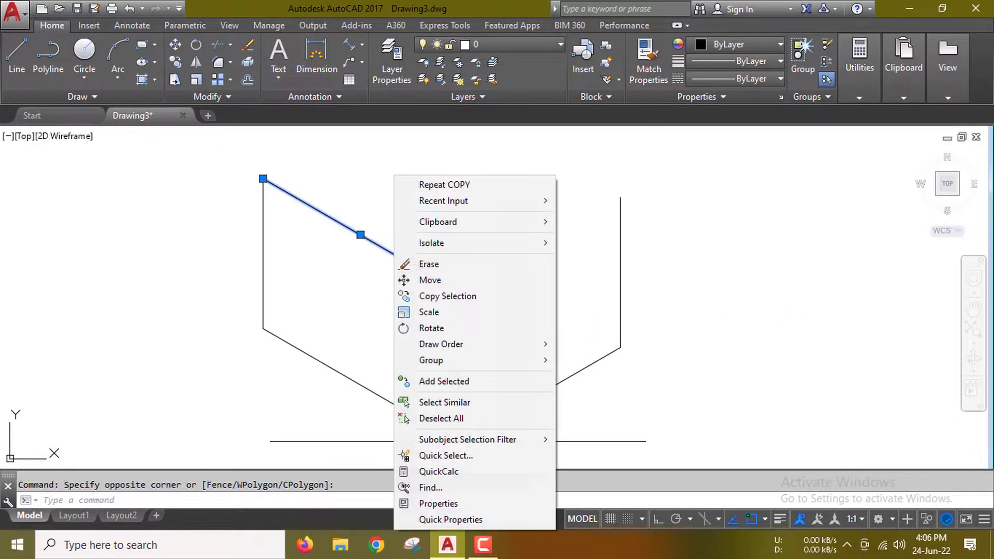
click(414, 296)
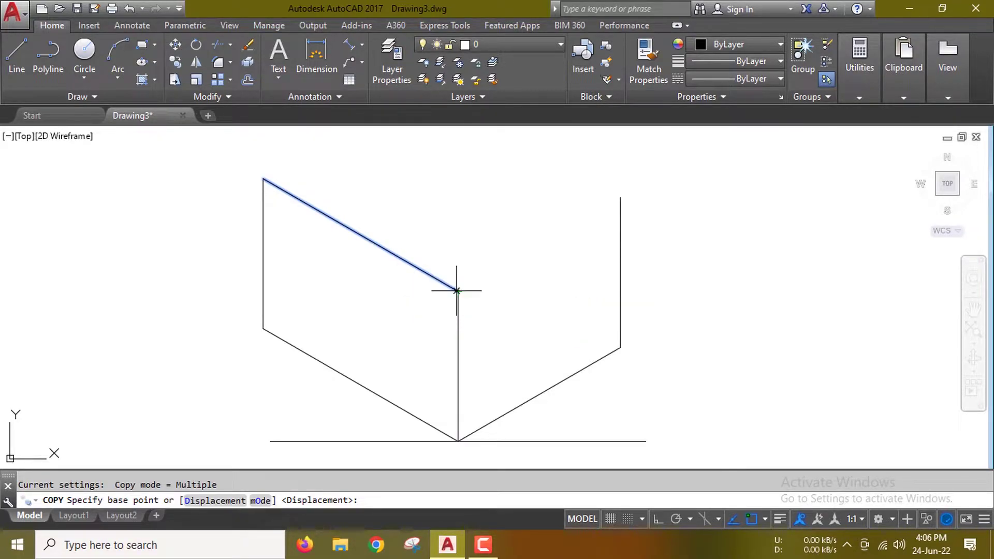
click(456, 290)
middle_drag(581, 259, 574, 273)
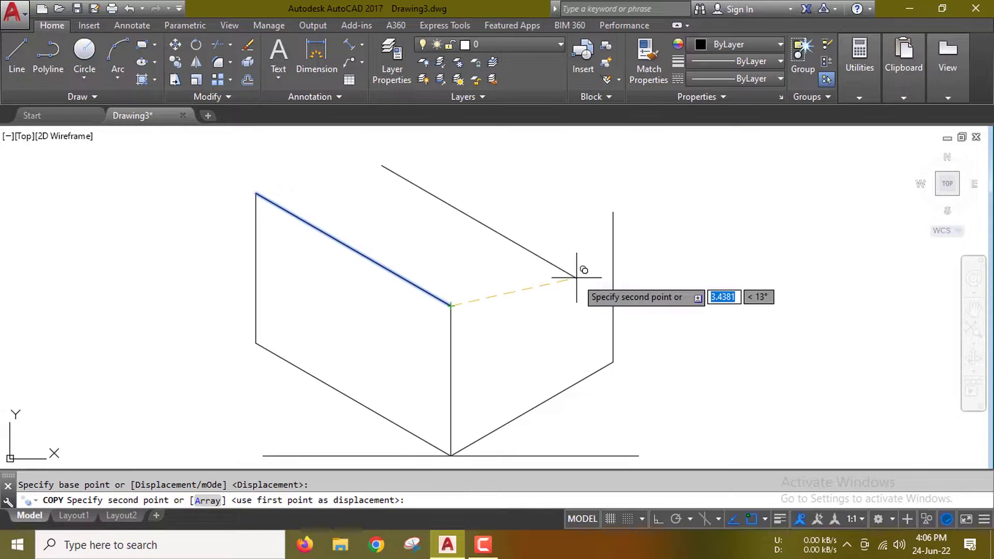
click(613, 212)
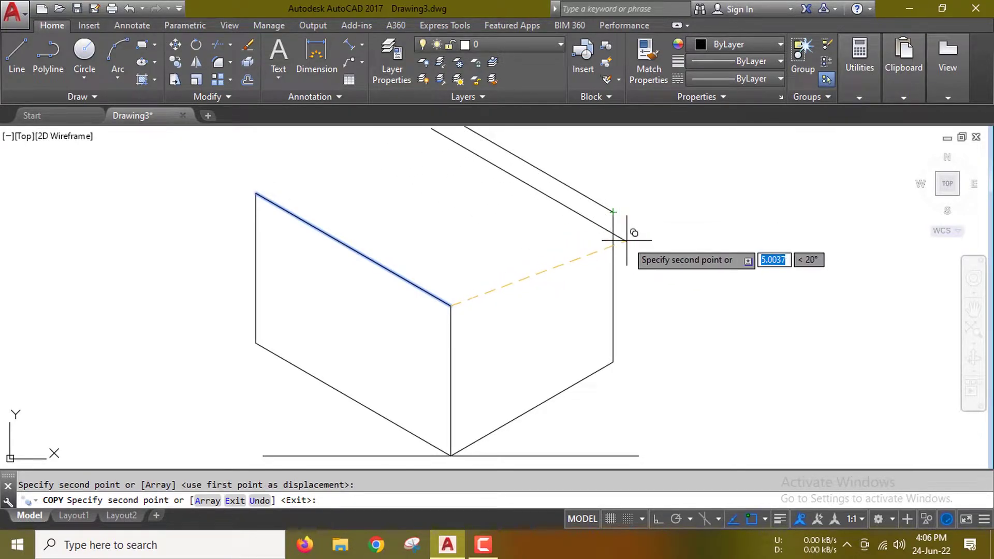
key(Return)
scroll(659, 275, down, 2)
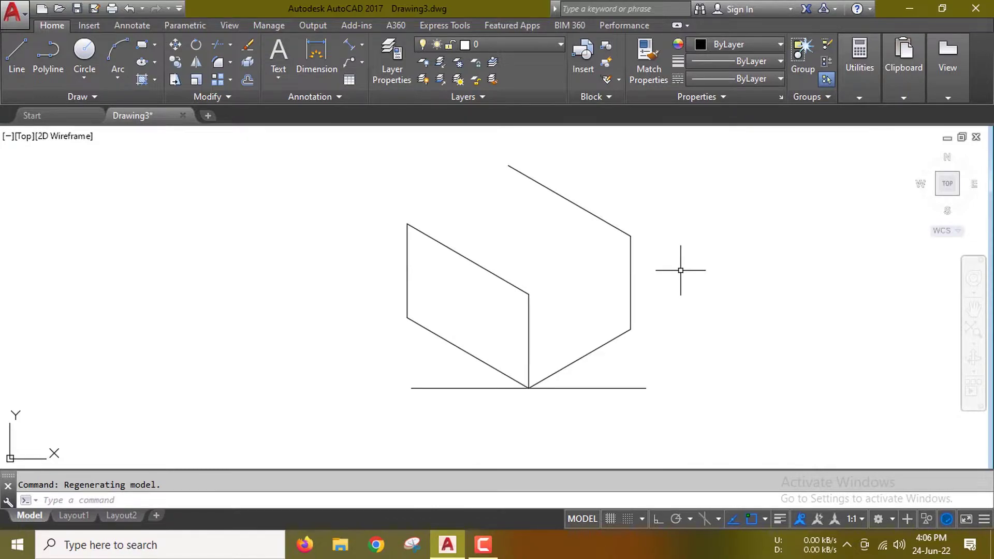
middle_drag(679, 269, 572, 324)
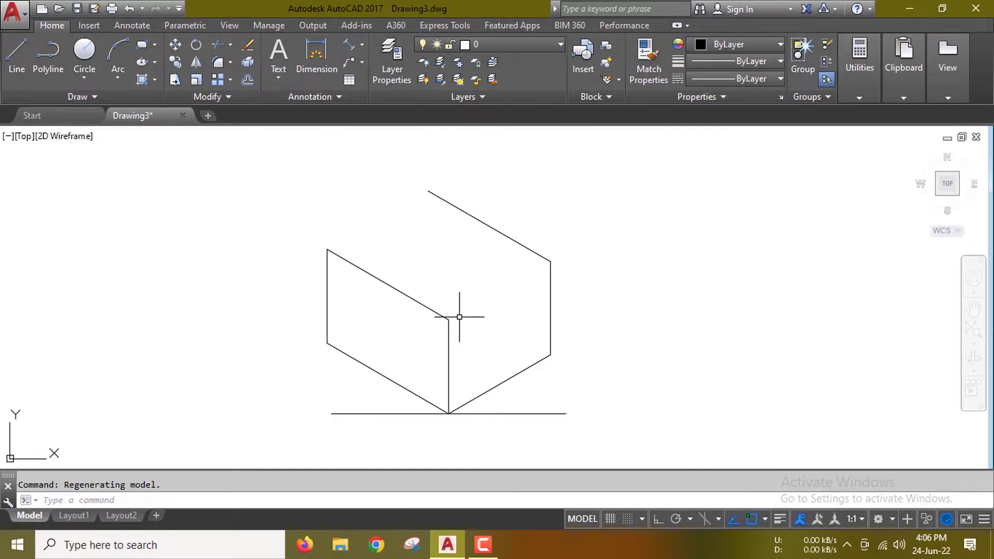
Draw a 5-unit line at 30° from the middle vertical's top.
click(27, 57)
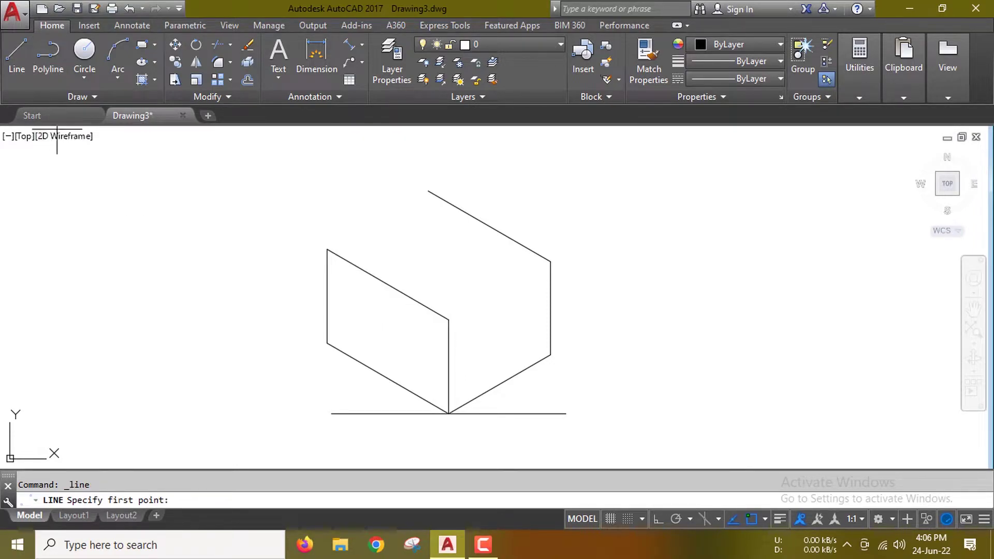
click(448, 319)
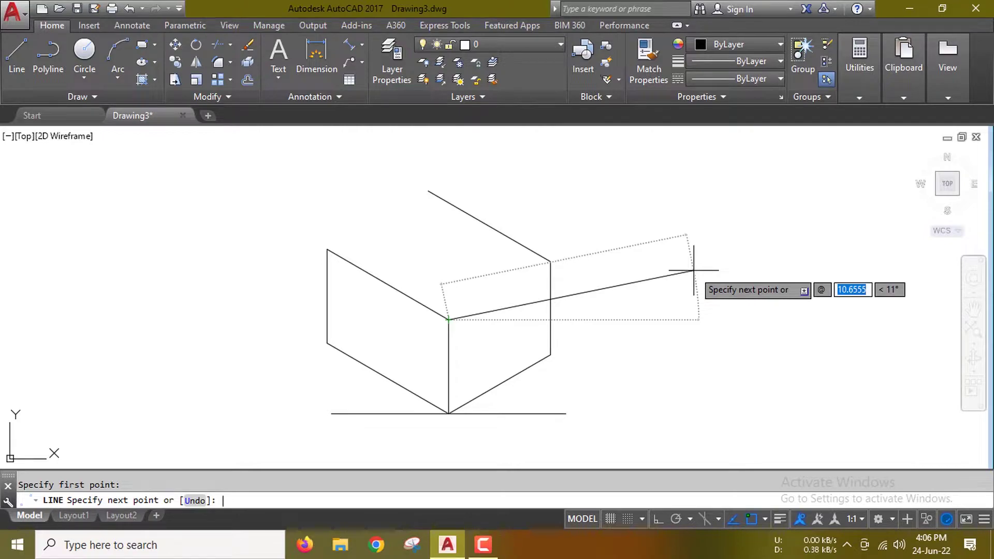
text(5)
key(Tab)
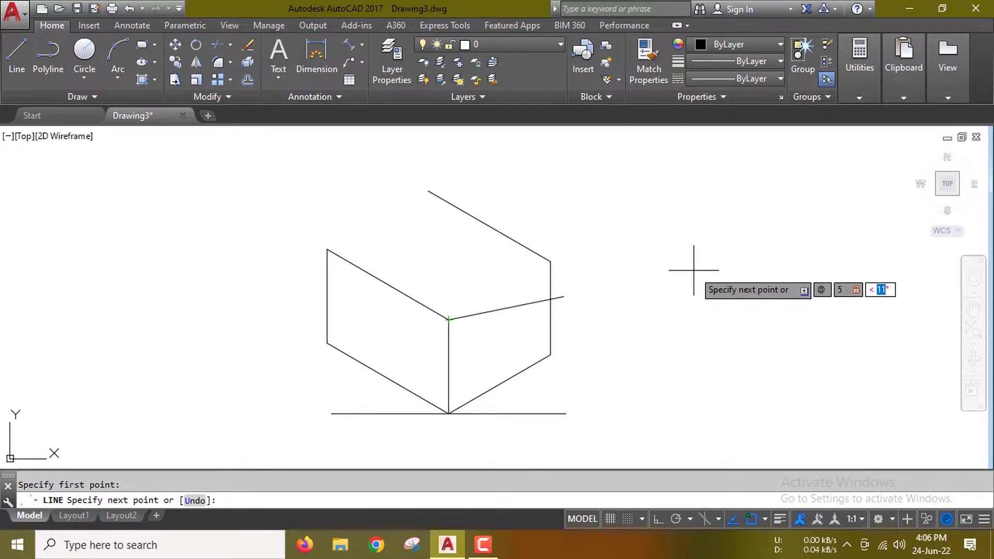
text(30)
key(Return)
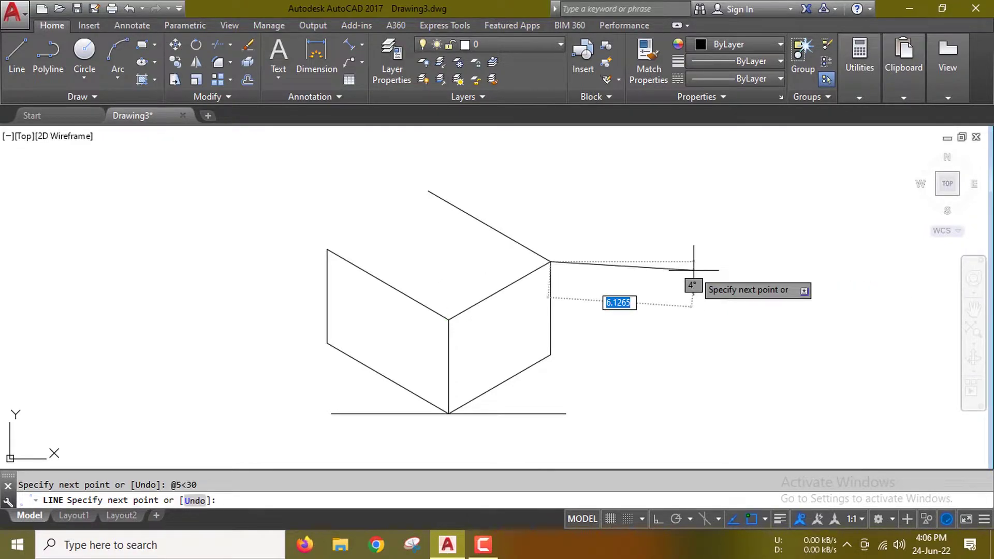
key(Return)
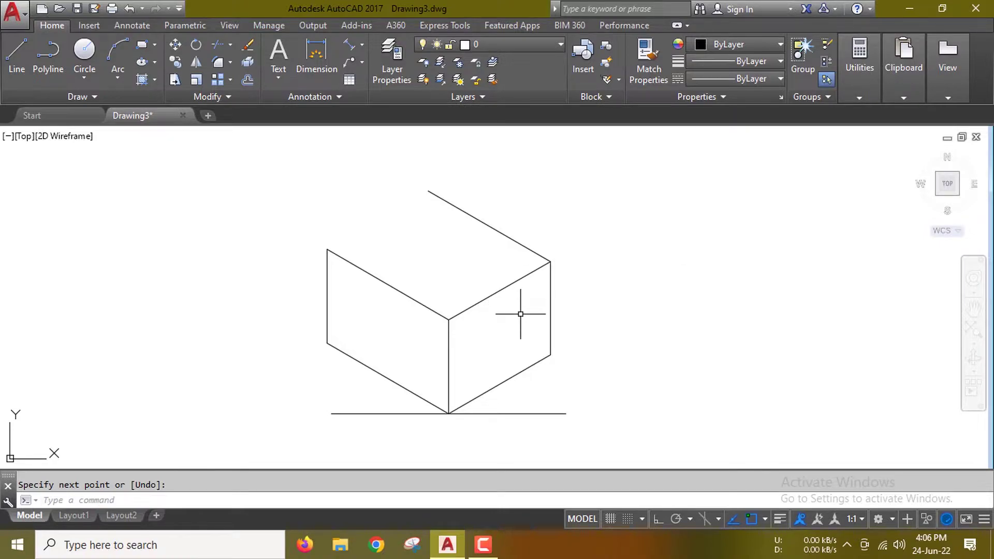
Copy the top-right edge to the left face's top corner to close the box.
text(co)
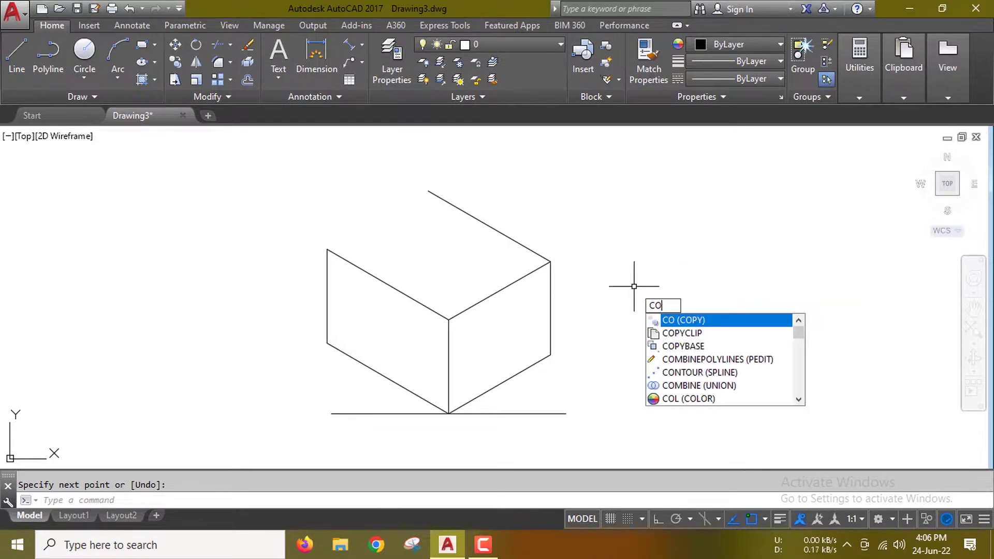
key(Return)
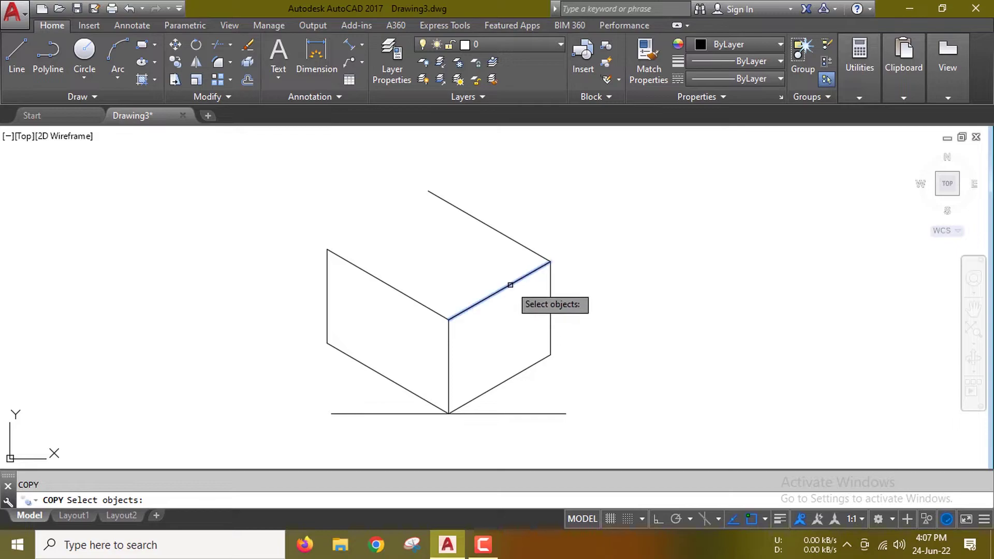
key(Return)
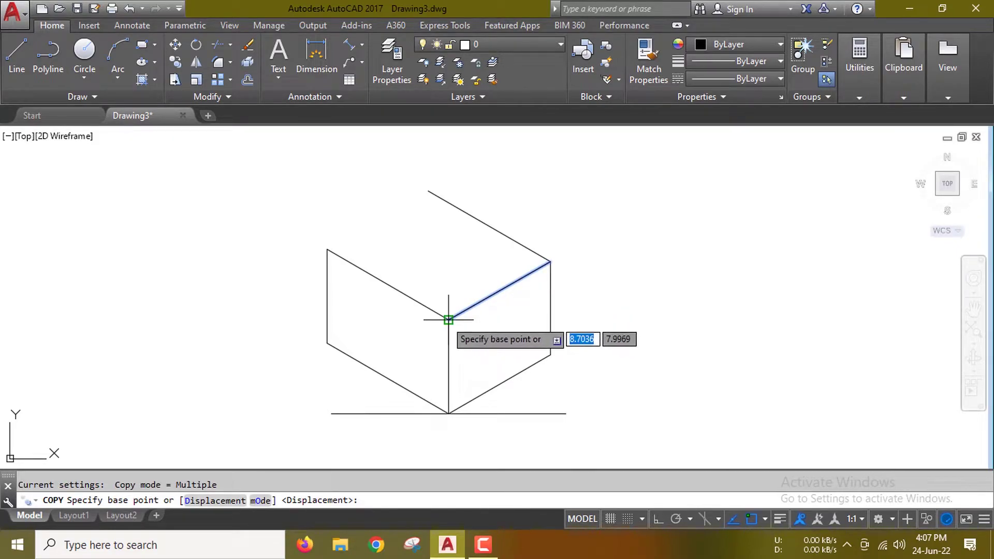
click(449, 319)
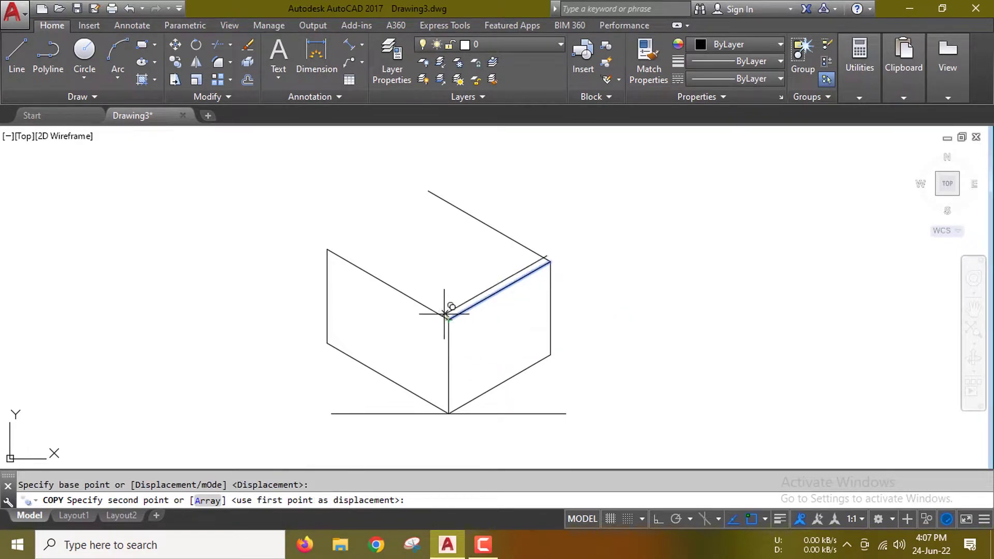
click(327, 248)
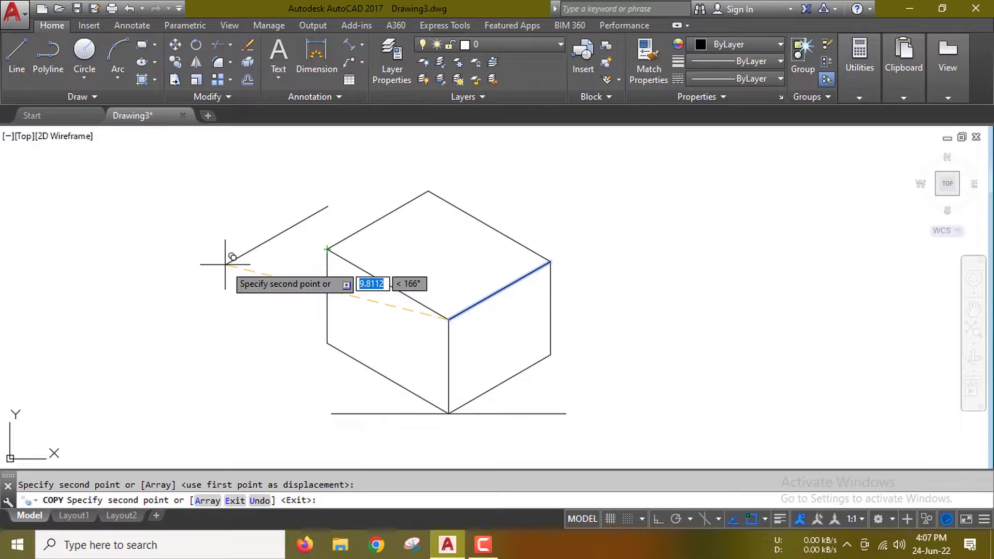
key(Escape)
middle_click(222, 263)
middle_click(222, 264)
scroll(688, 244, down, 2)
middle_drag(687, 244, 645, 278)
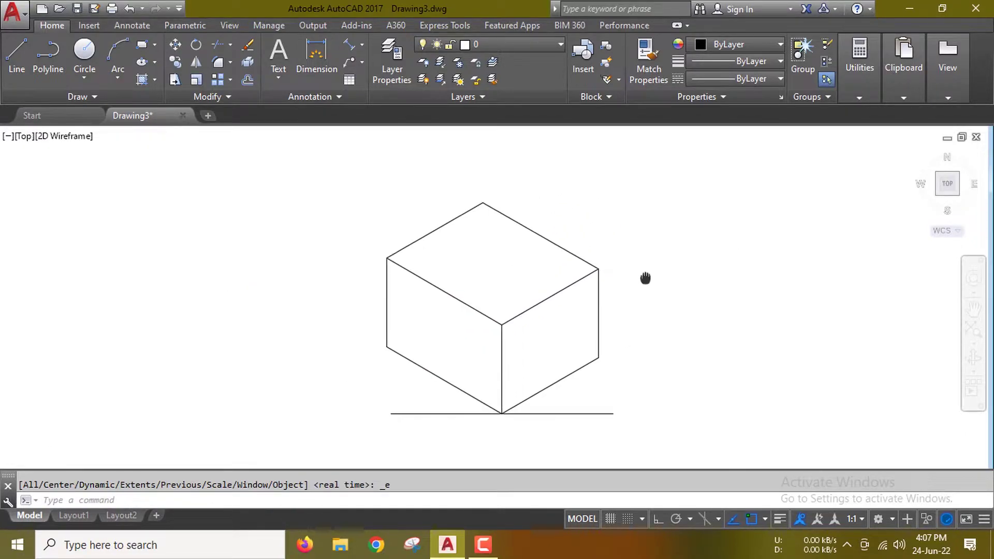
scroll(579, 320, up, 2)
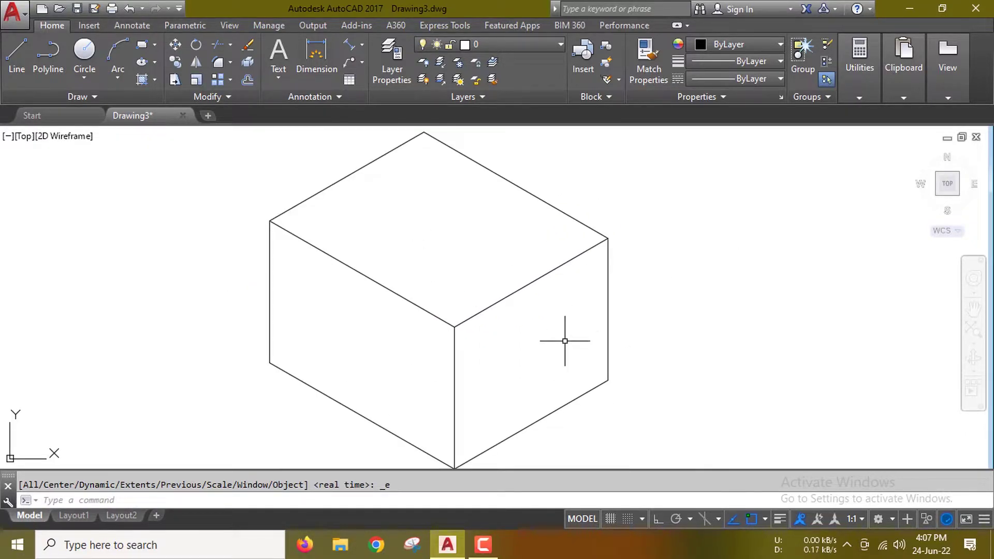
Add a 5.0000 aligned dimension along the right base edge.
scroll(565, 340, down, 2)
middle_drag(559, 349, 544, 340)
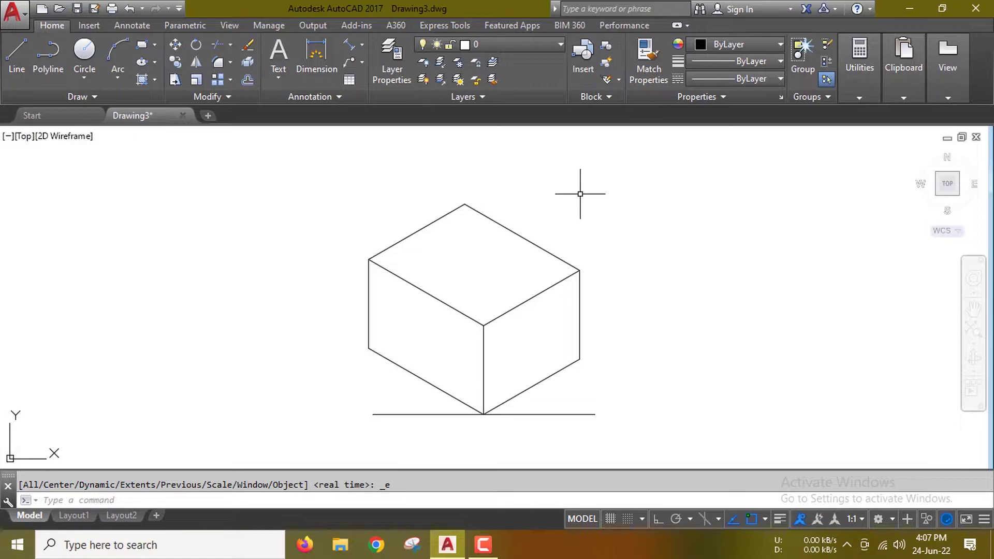
click(364, 44)
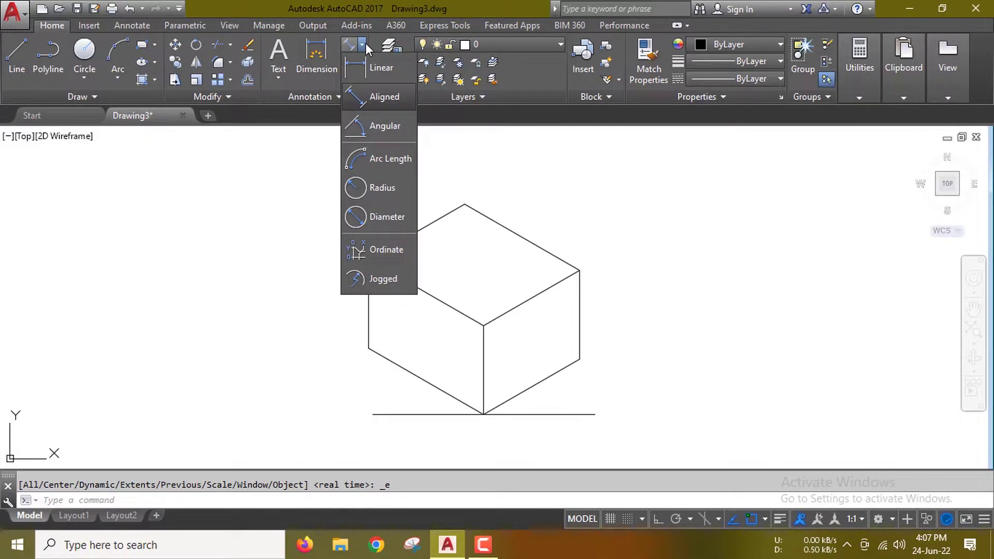
click(372, 97)
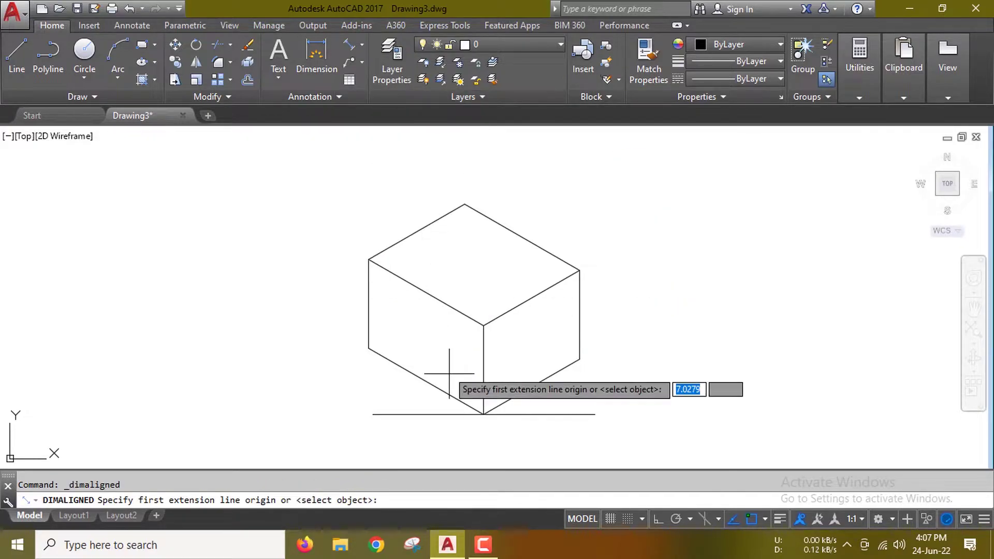
click(484, 414)
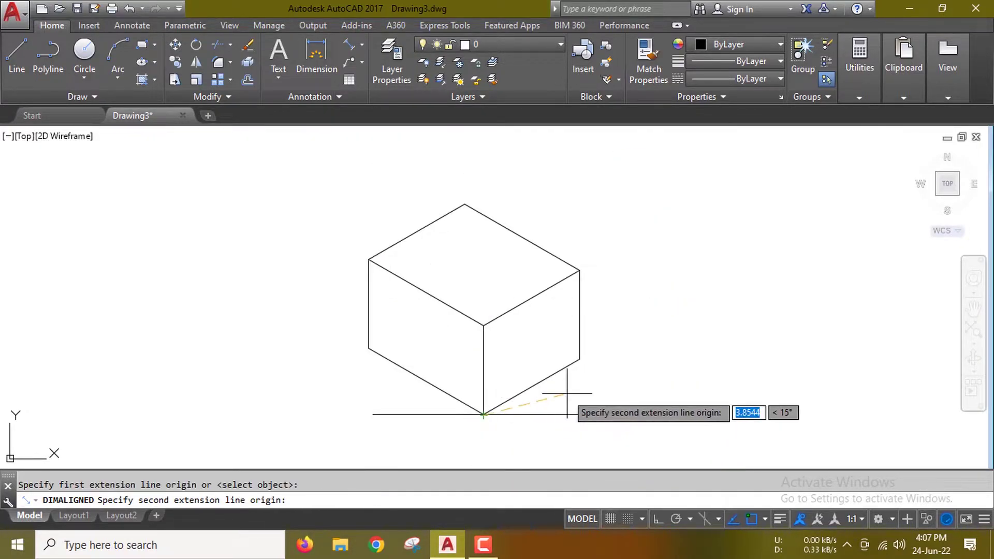
click(579, 360)
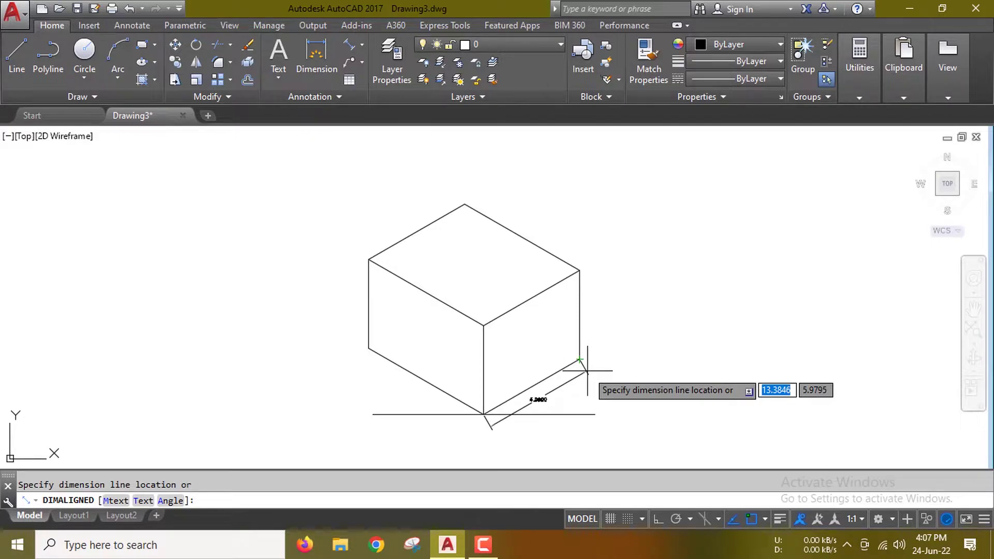
click(587, 371)
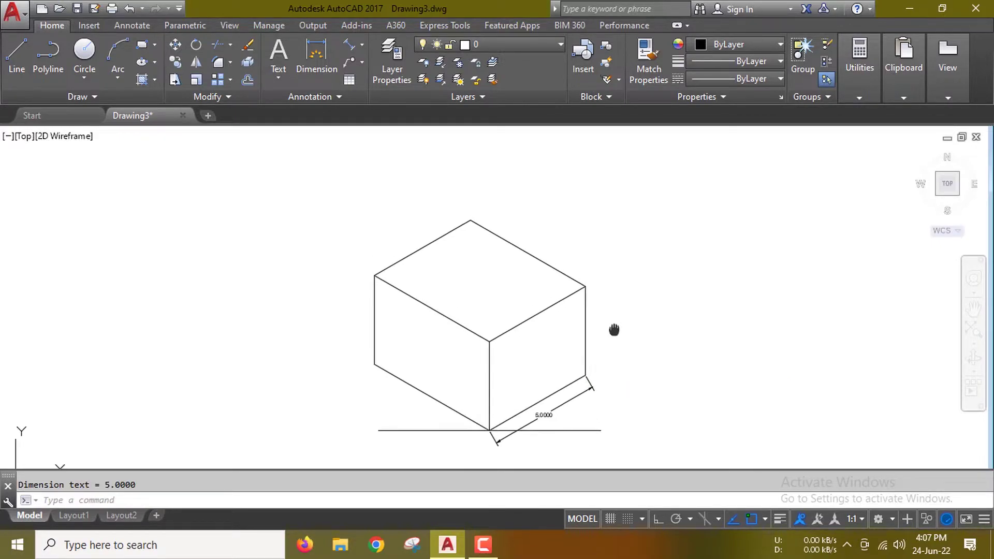
Add a 4.0000 aligned dimension on the left vertical edge.
scroll(512, 348, up, 2)
key(Return)
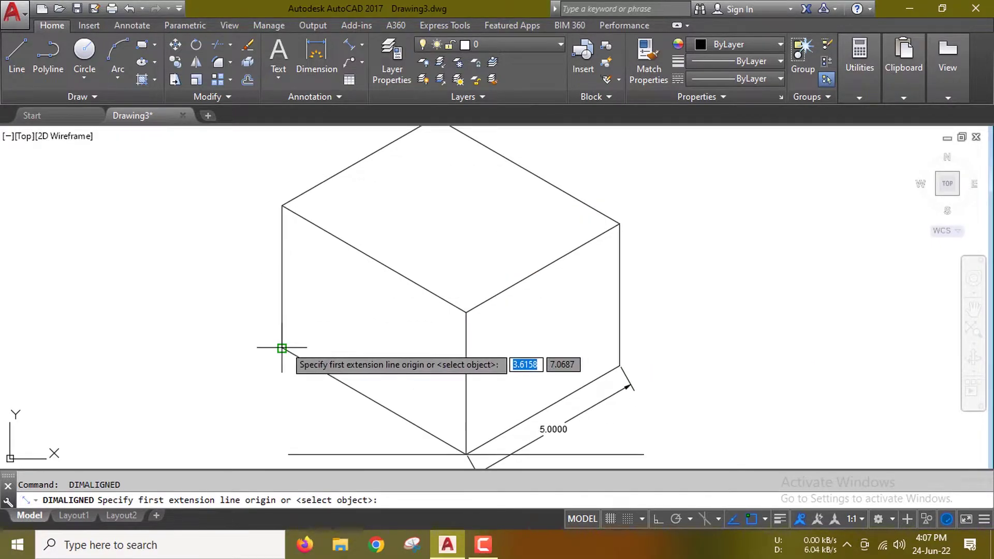
click(282, 348)
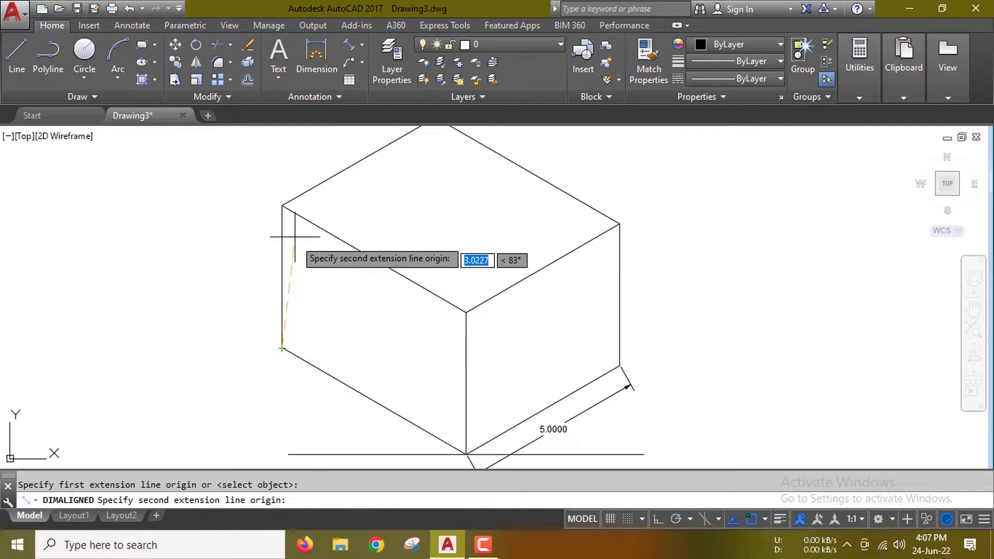
click(282, 206)
click(264, 205)
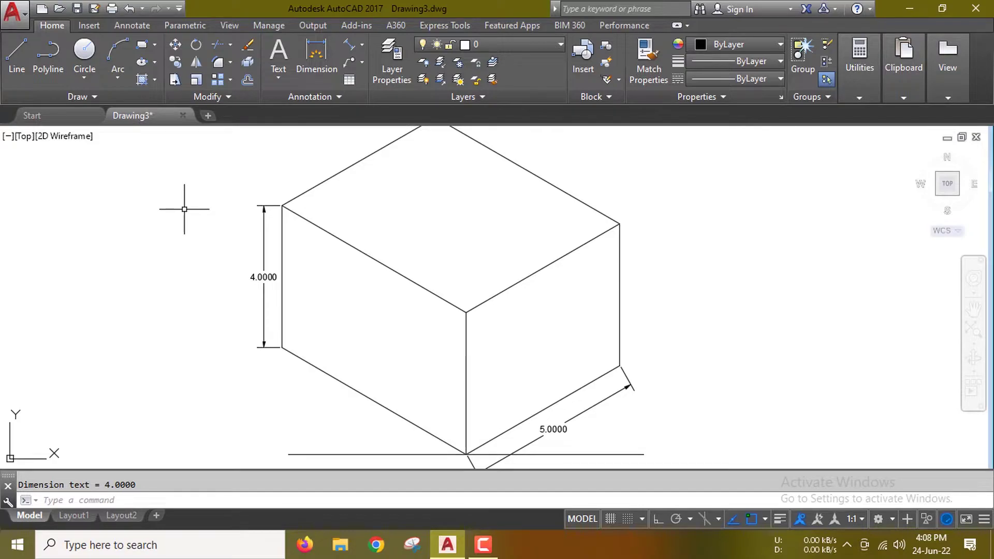
Add a 6.0000 aligned dimension along the left base edge.
middle_drag(502, 321, 483, 336)
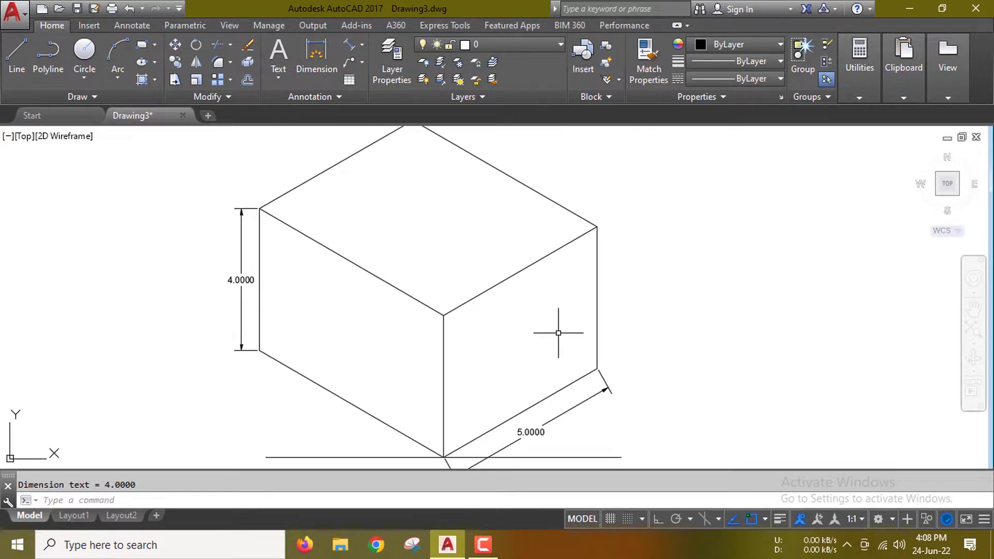
key(Return)
middle_drag(473, 381, 524, 318)
click(497, 404)
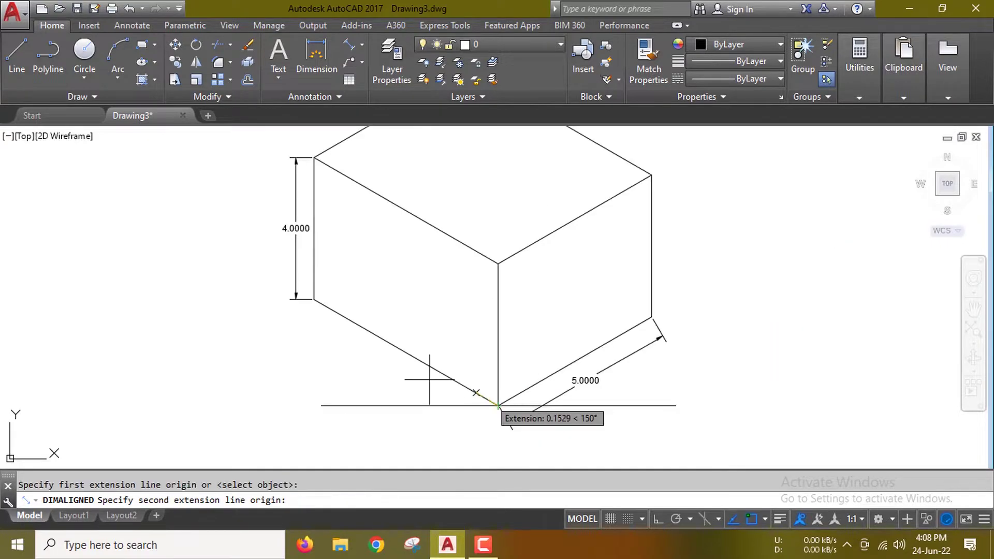
click(314, 299)
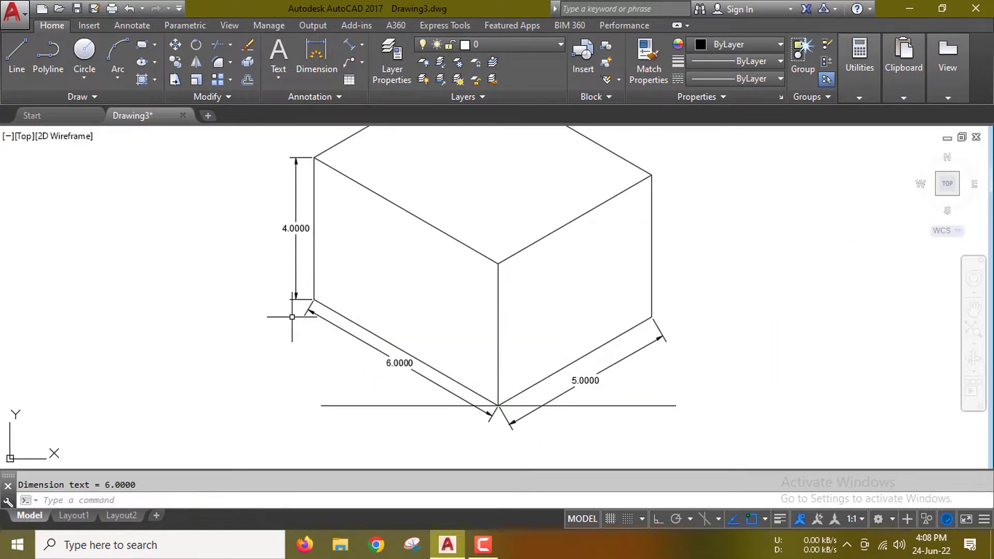
middle_drag(567, 336, 492, 375)
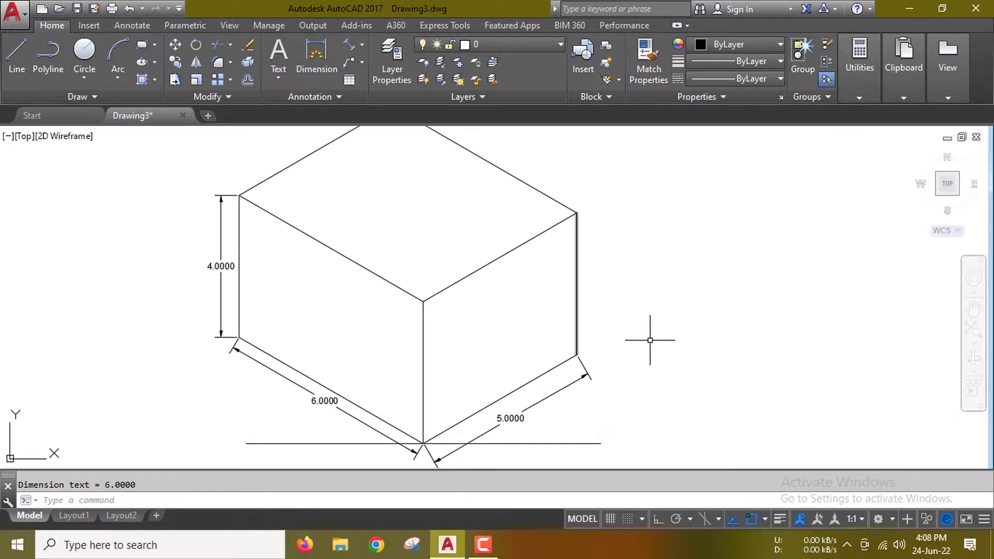
middle_drag(744, 329, 810, 283)
click(361, 45)
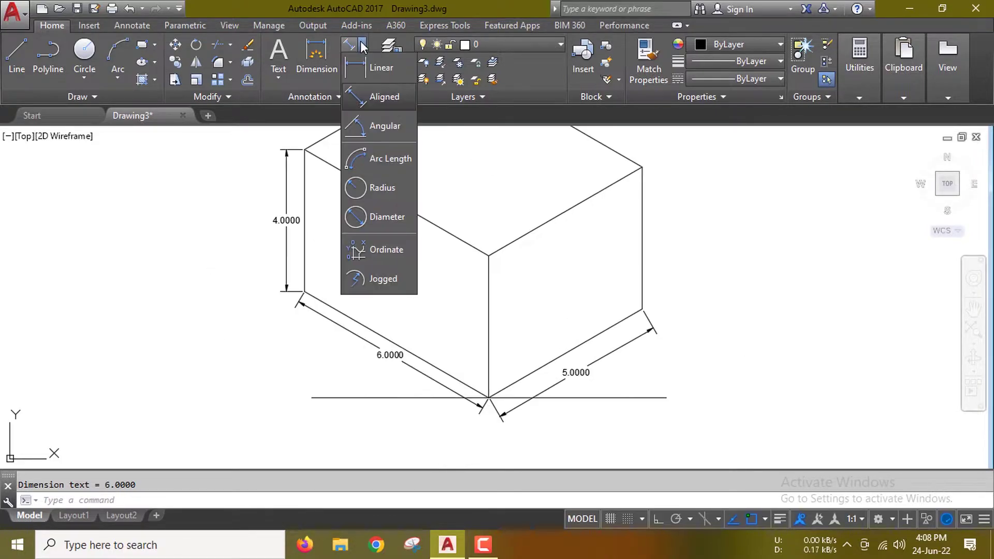
Add a 30° angular dimension between the left base edge and the horizontal line.
click(385, 132)
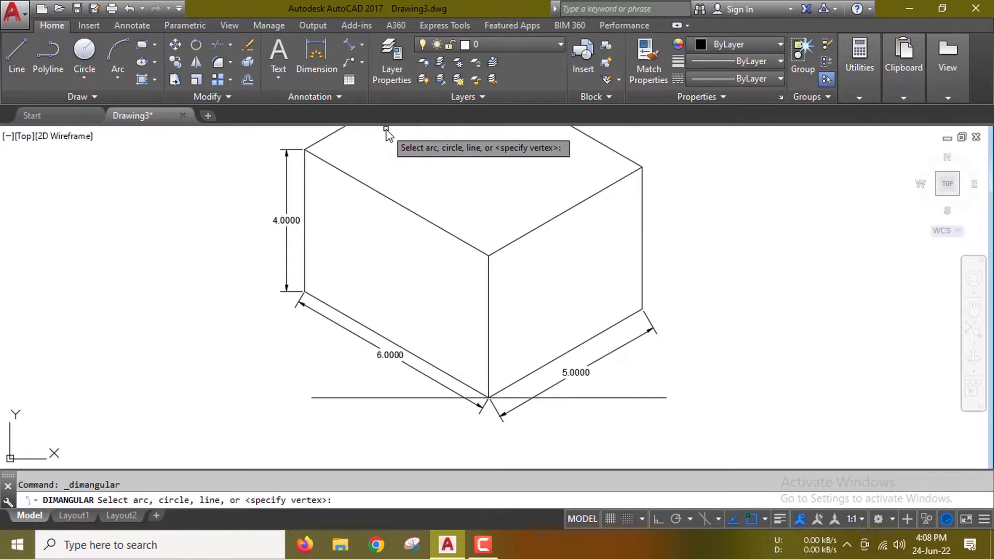
click(338, 310)
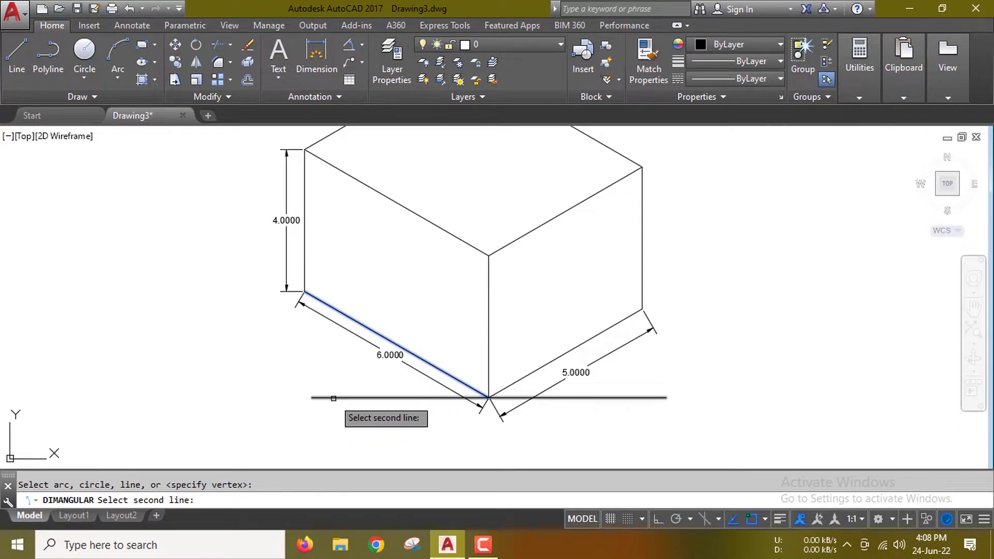
click(333, 398)
click(302, 342)
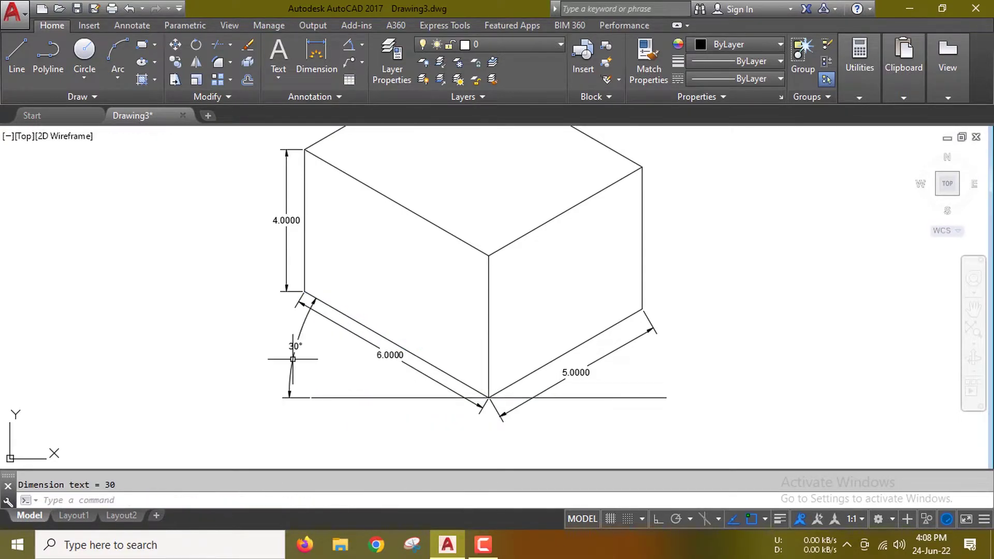
scroll(301, 344, up, 4)
scroll(302, 344, down, 3)
Add a 30° angle at the right base edge and 90° at the front vertical edge.
key(Return)
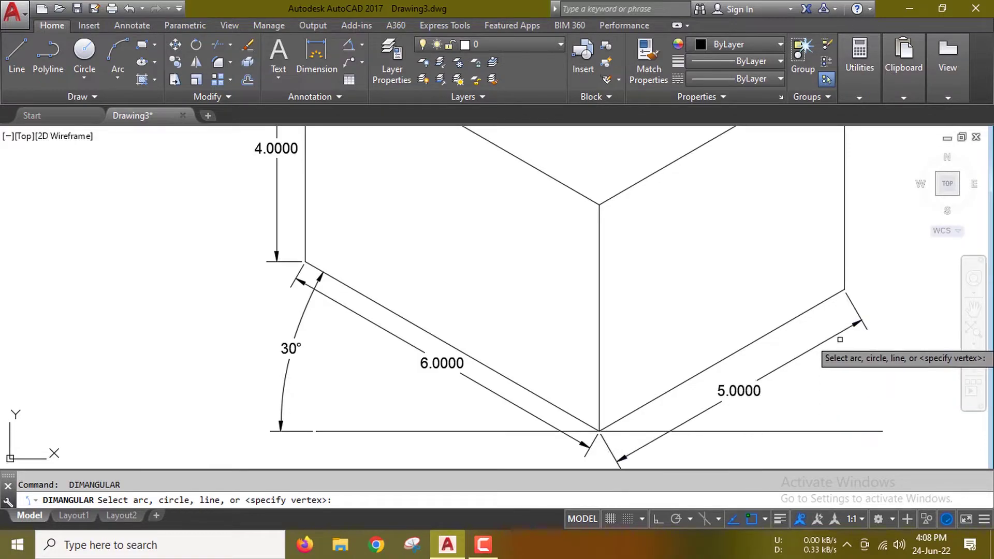
click(808, 316)
click(808, 430)
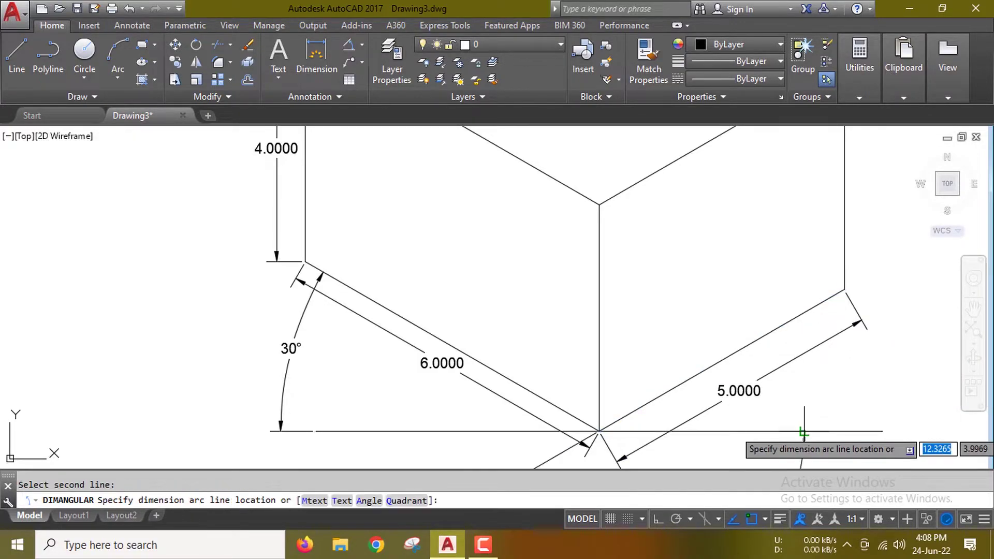
click(865, 402)
key(Return)
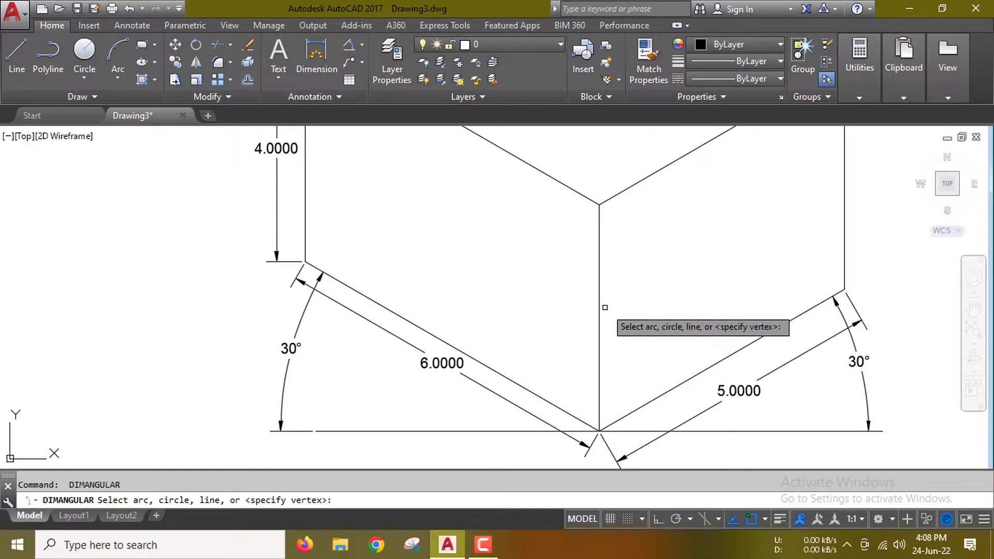
click(597, 303)
click(656, 430)
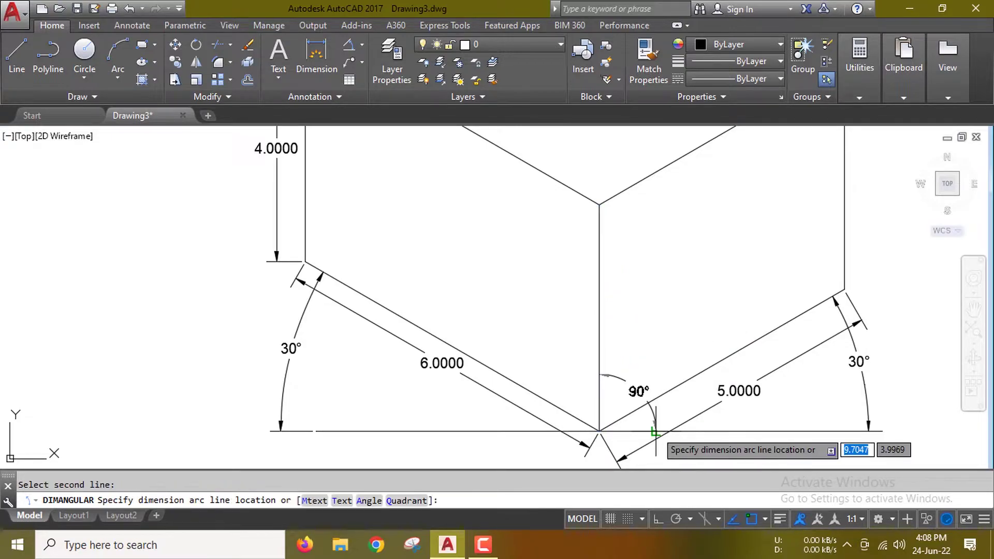
click(699, 270)
middle_click(668, 283)
middle_click(668, 284)
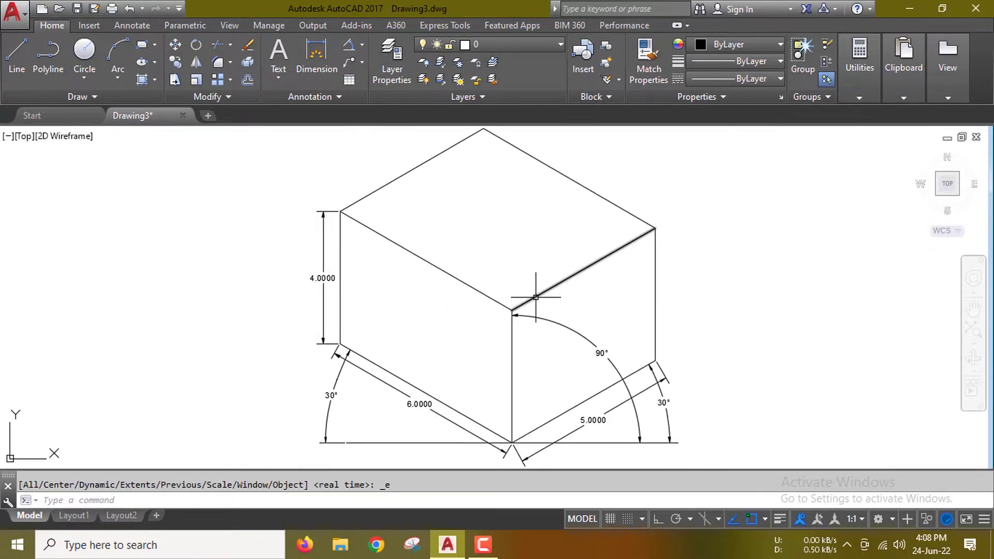
middle_drag(597, 311, 537, 303)
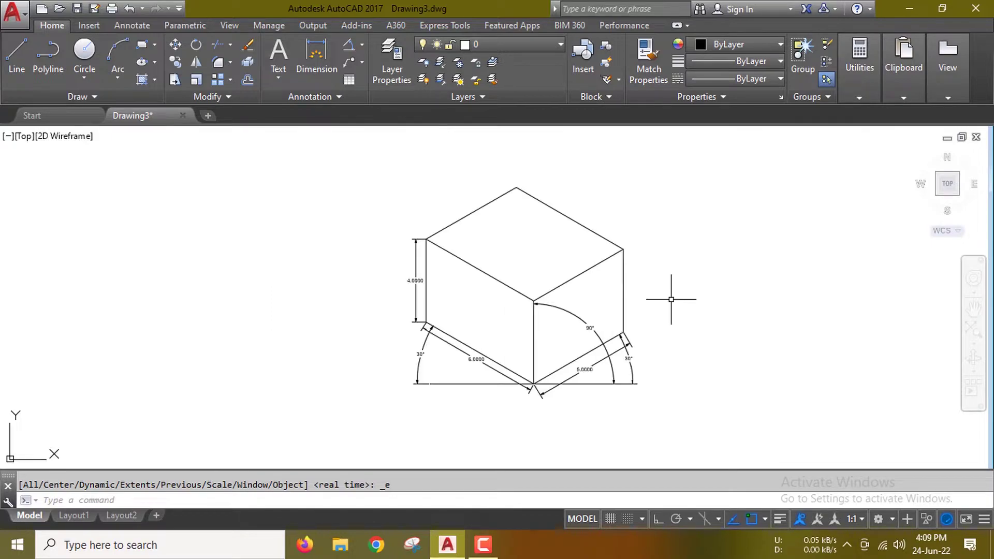
Draw a 5-unit line at 30° from the horizontal base line.
key(l)
key(Return)
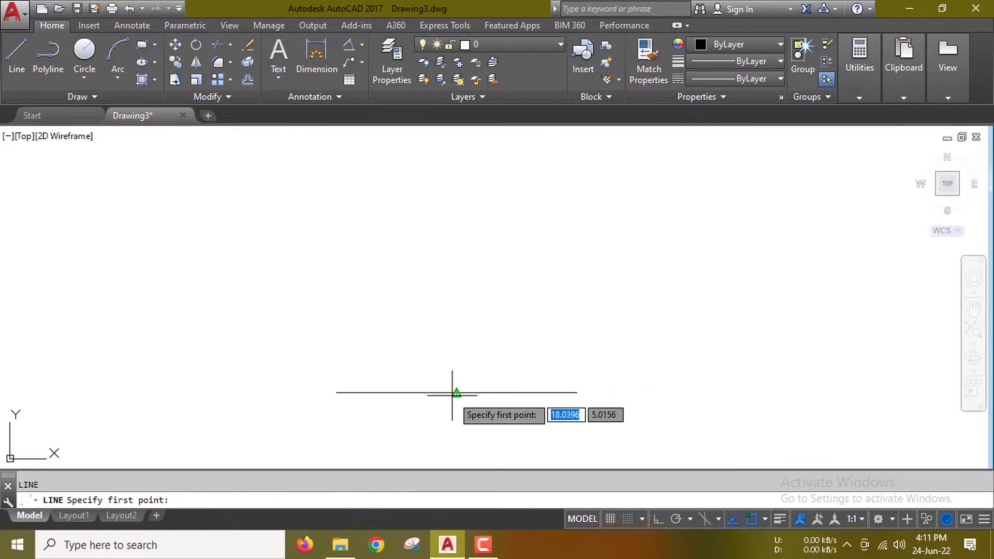
click(457, 392)
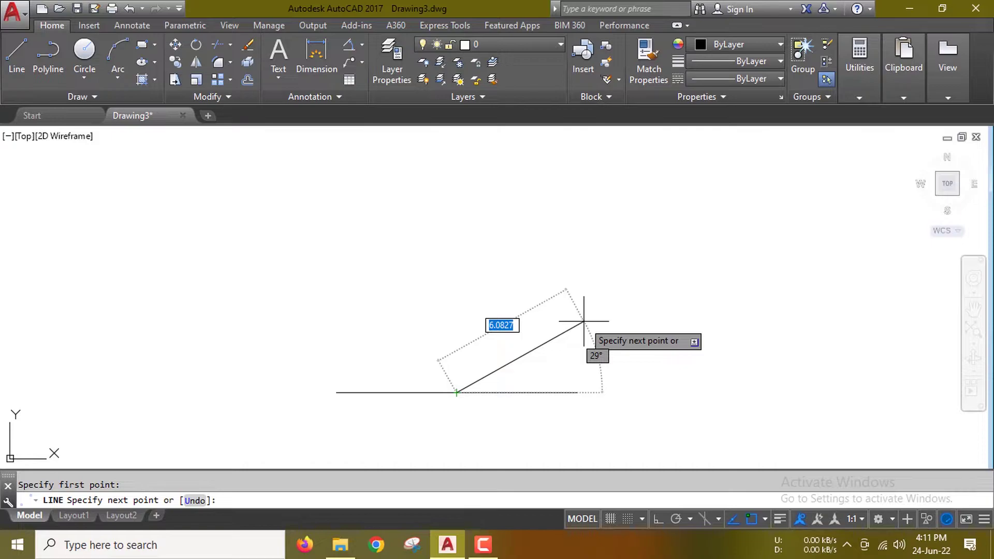
text(@)
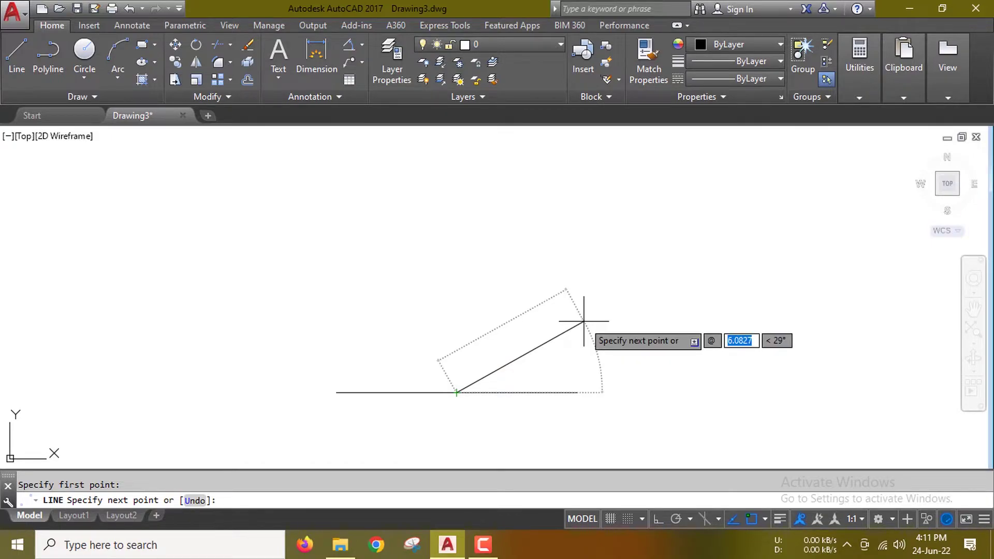
text(5)
key(Tab)
key(Return)
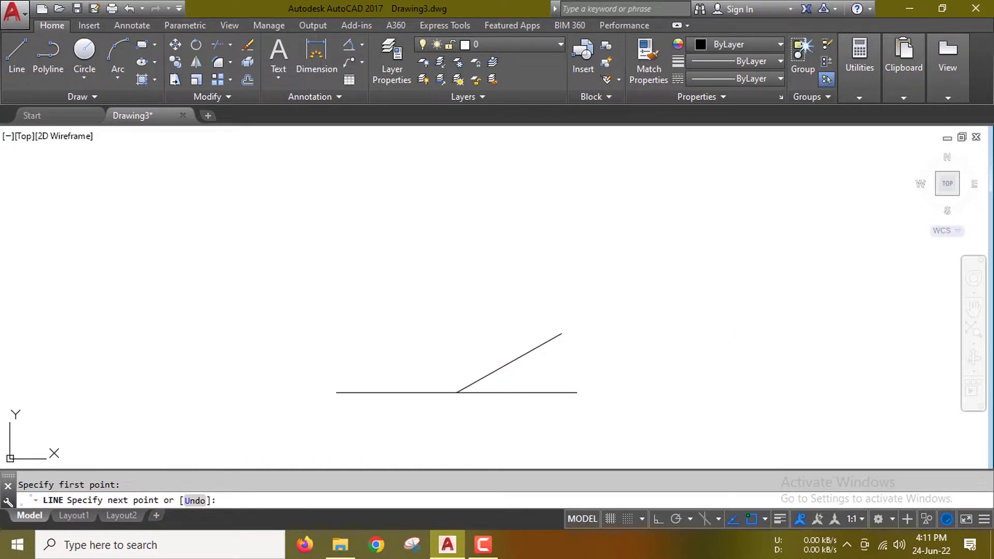
key(Return)
key(Return)
Draw a 6-unit line at 150° from the same intersection.
click(456, 392)
text(6)
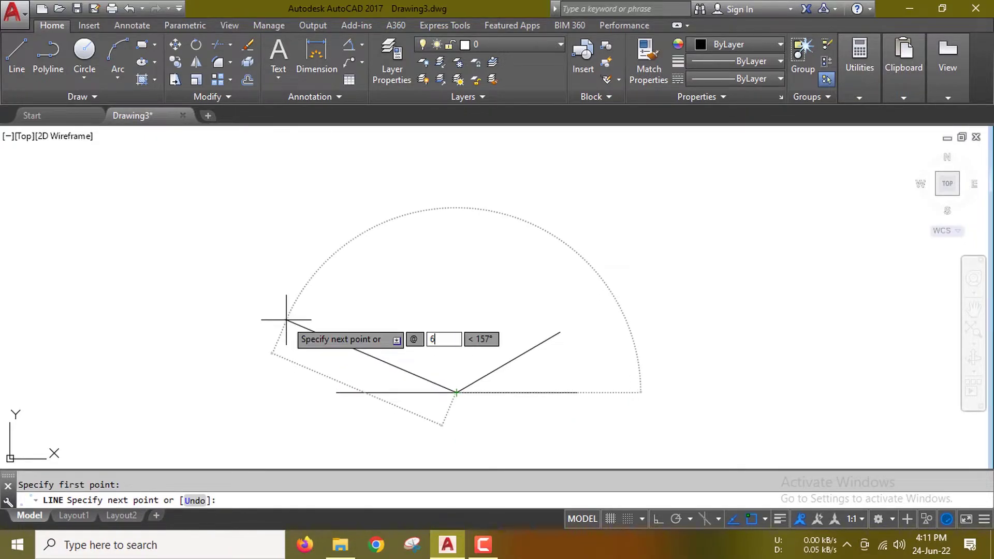
key(Tab)
text(150)
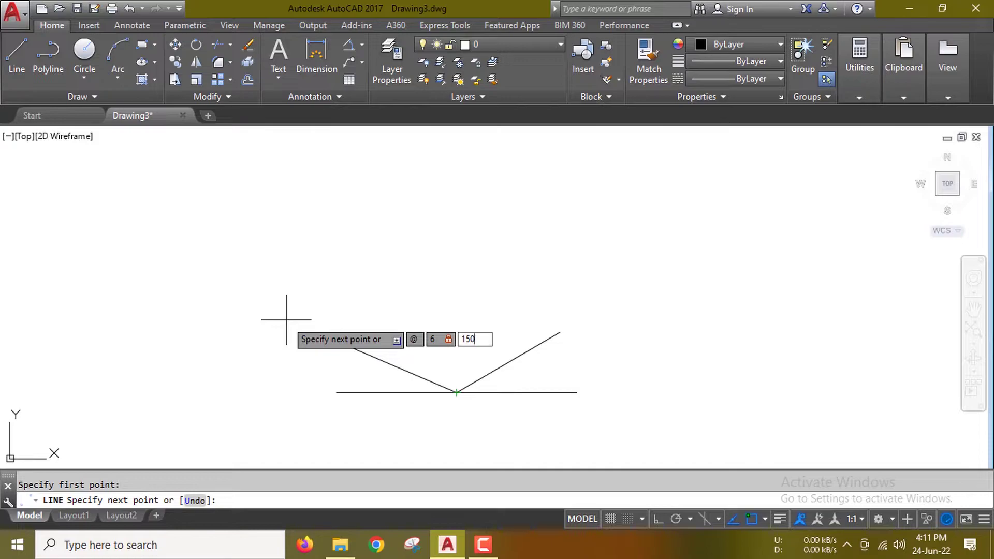
key(Return)
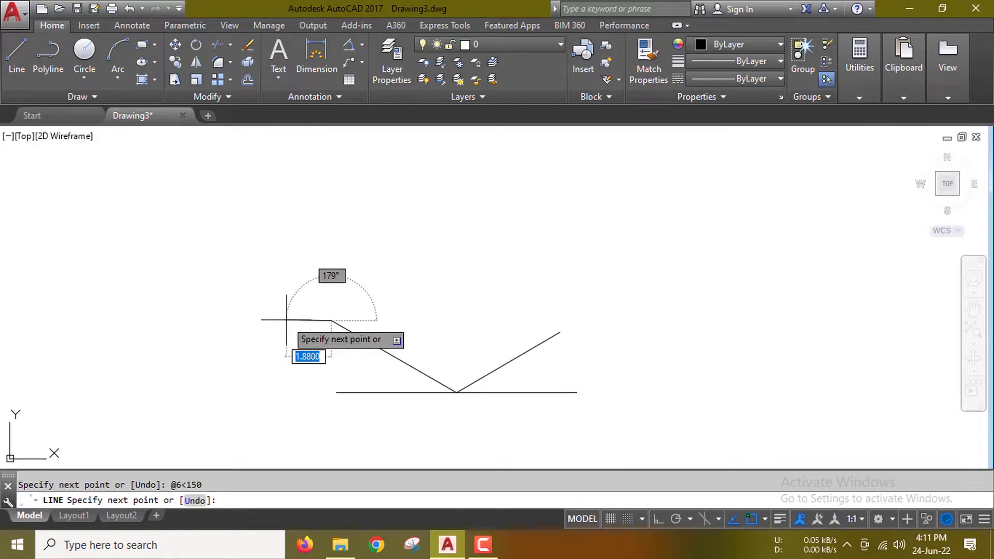
key(Return)
key(Return)
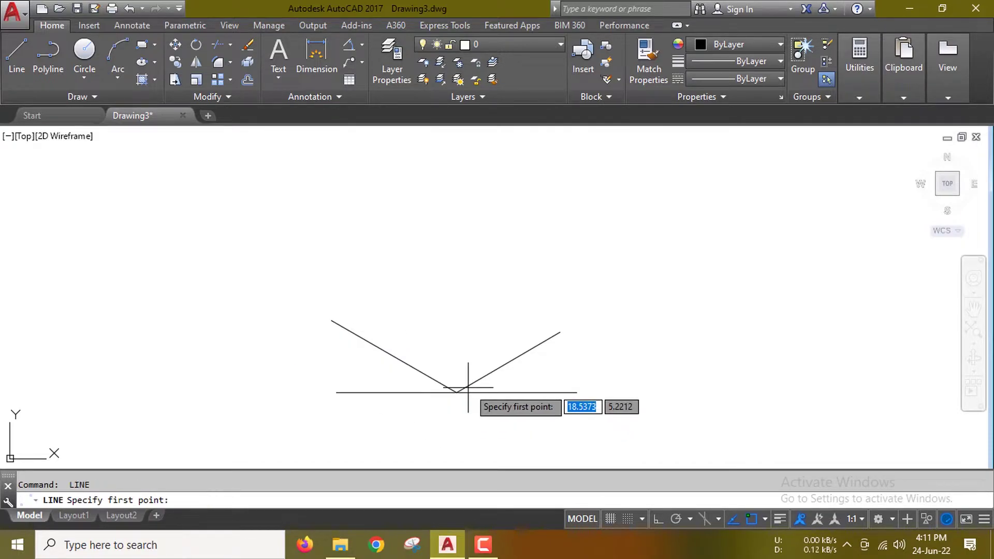
Draw a vertical edge straight up from the intersection point.
click(456, 392)
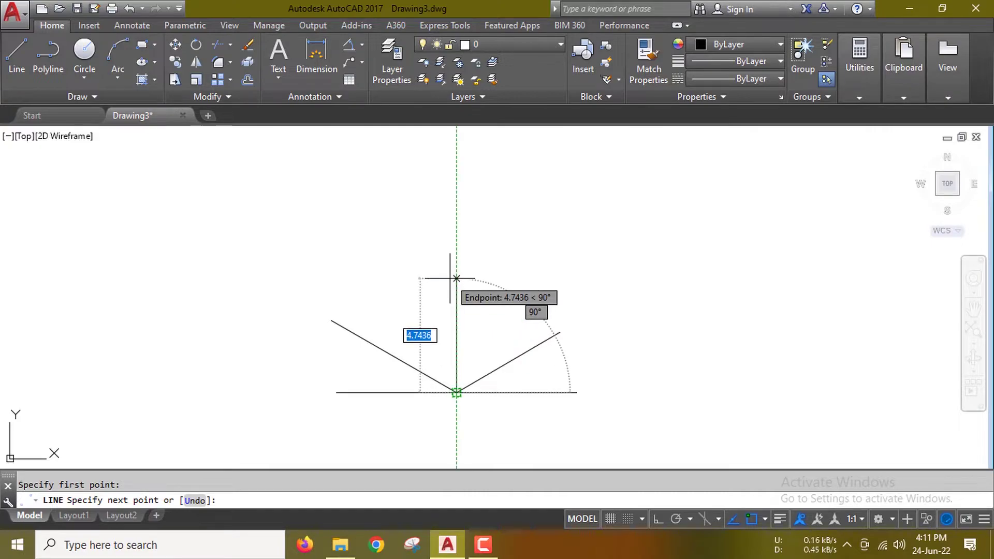
click(456, 278)
key(Return)
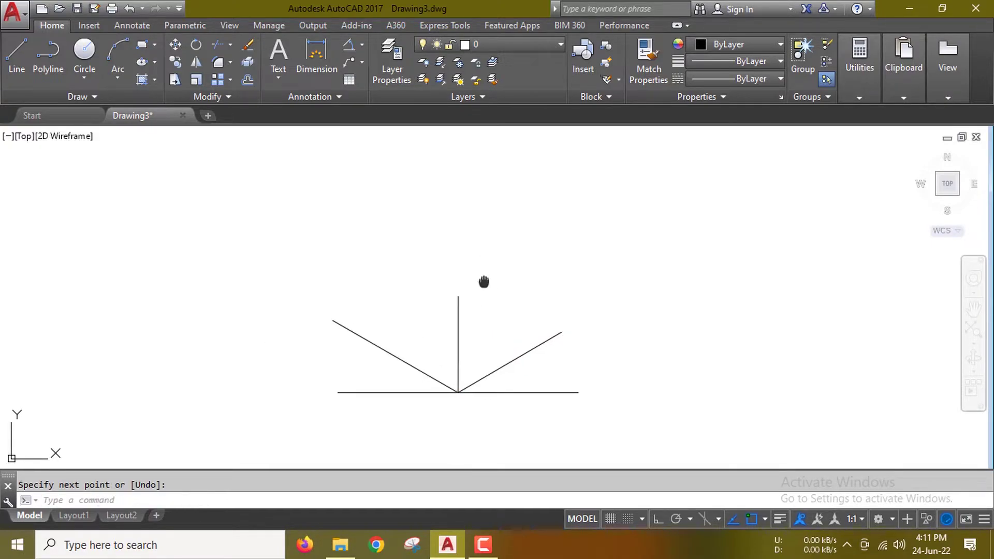
mouse_move(471, 307)
middle_down()
mouse_move(543, 293)
mouse_move(534, 292)
middle_up()
Copy the left bottom diagonal edge up to the top of the front vertical edge.
scroll(544, 293, up, 2)
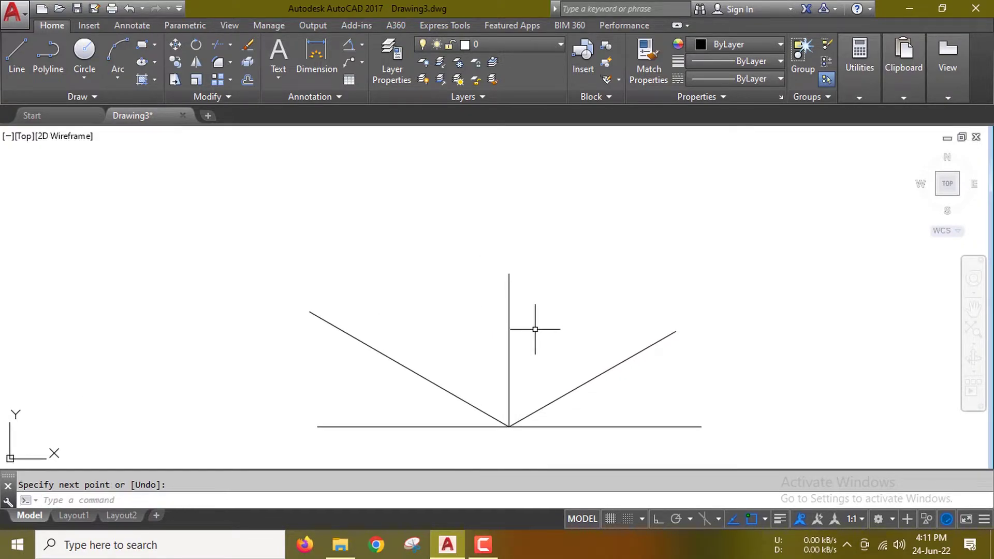
click(380, 389)
key(Escape)
click(428, 409)
click(355, 293)
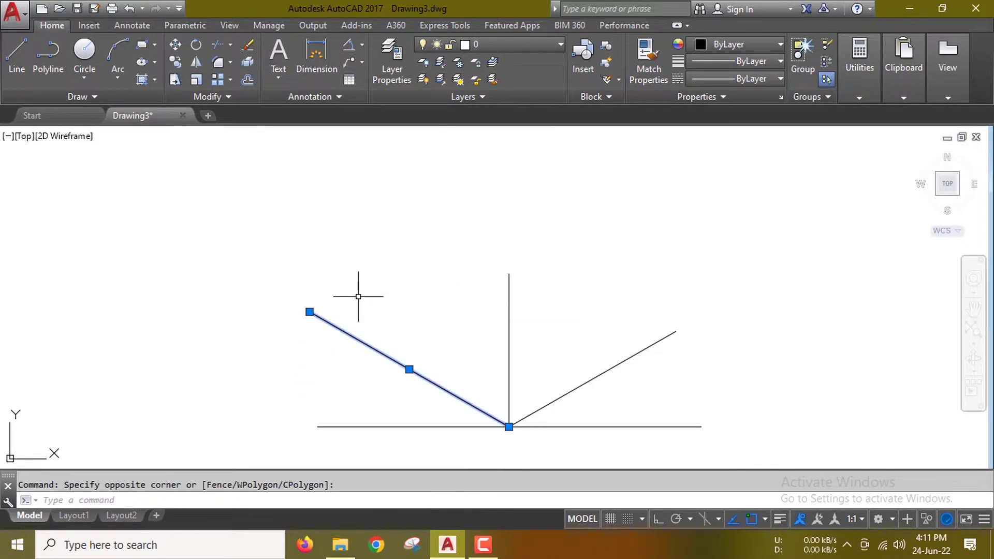
right_click(358, 294)
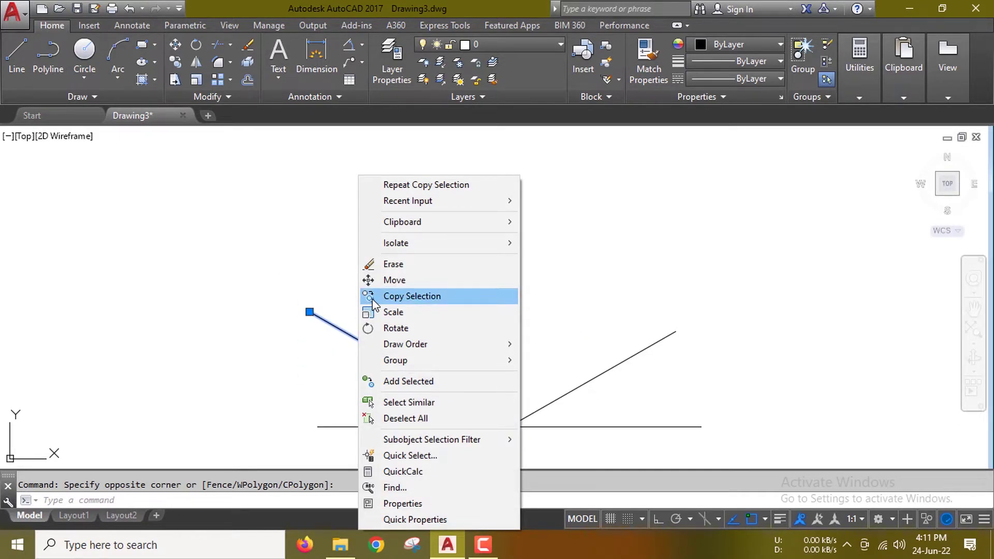
click(373, 297)
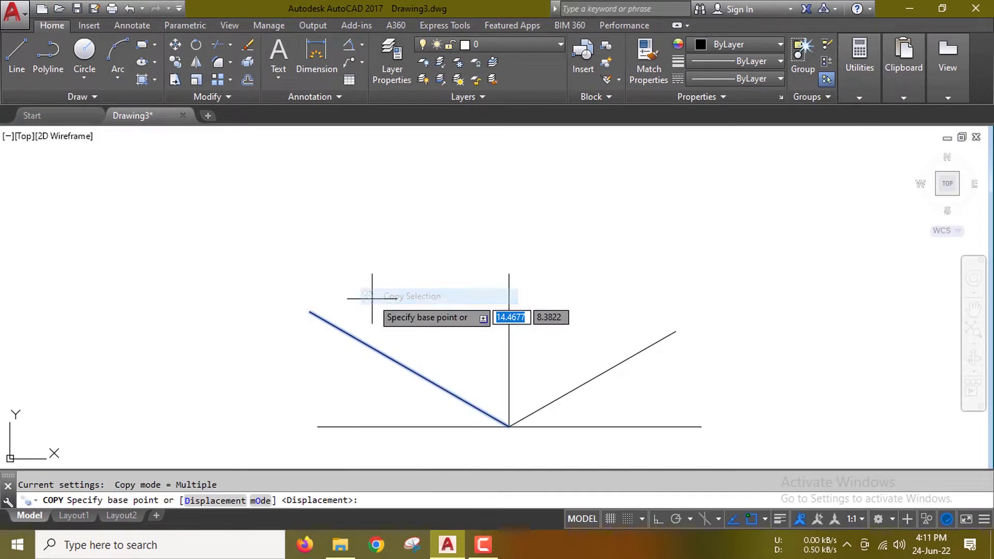
click(509, 426)
click(509, 273)
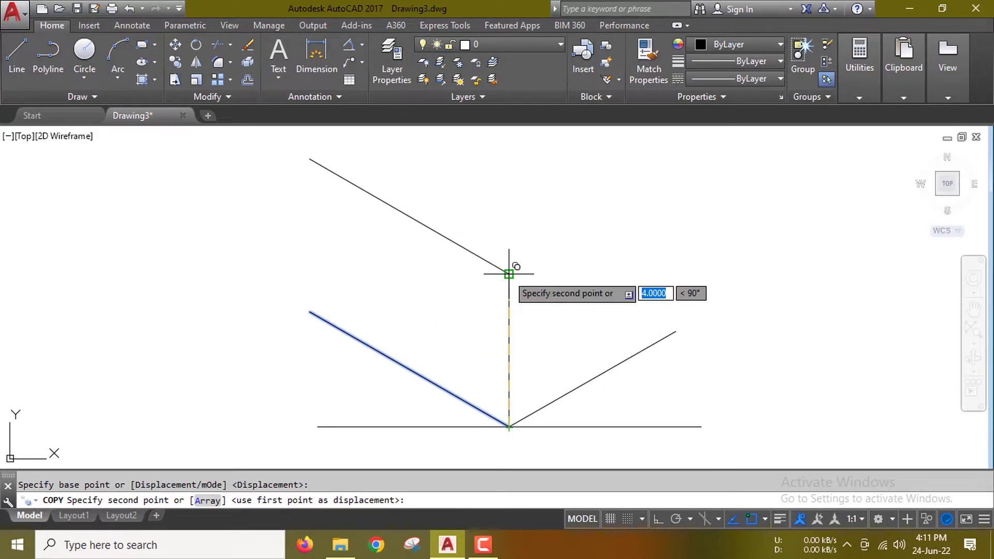
key(Return)
Copy the right bottom diagonal edge up to the front vertical edge's top.
click(650, 395)
click(601, 332)
right_click(576, 331)
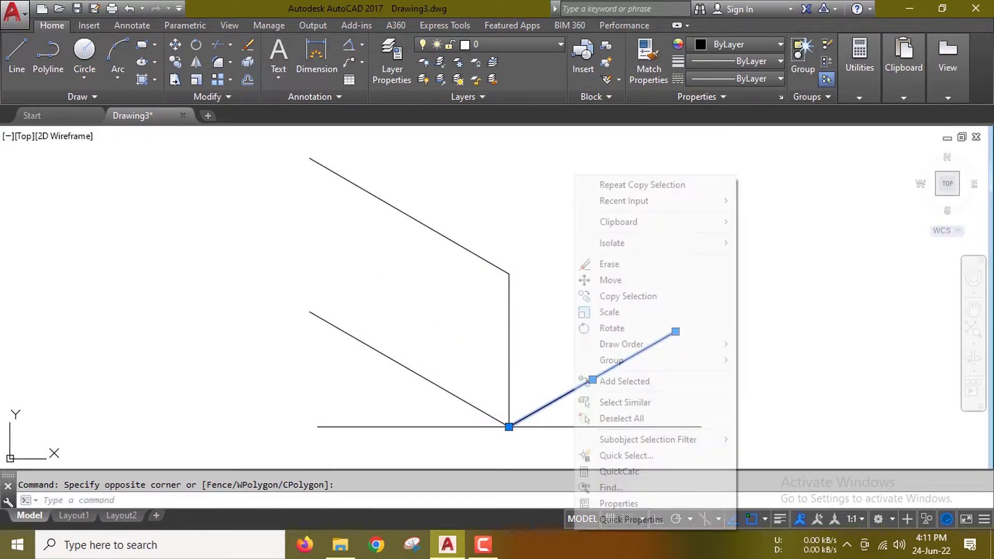
click(621, 295)
click(509, 427)
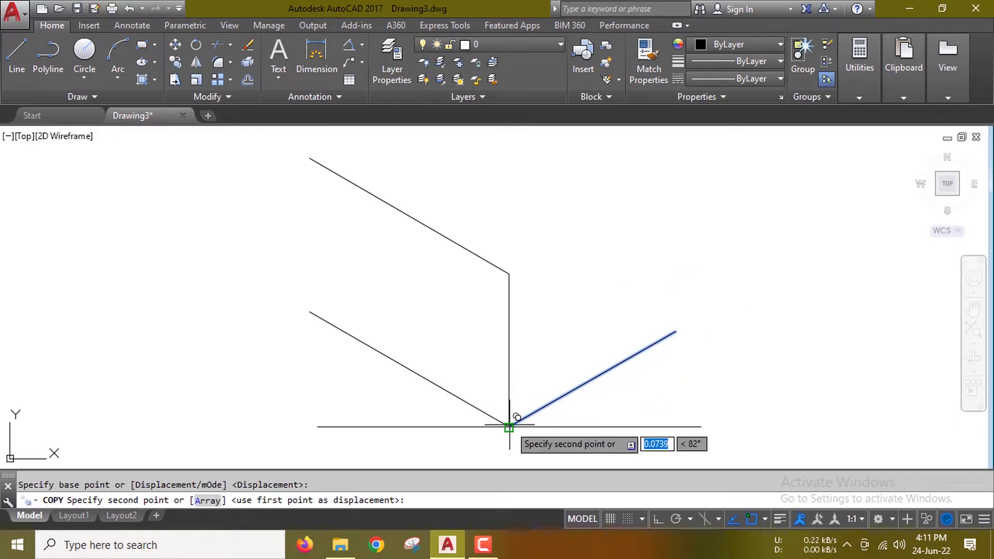
click(510, 273)
right_click(509, 273)
click(520, 284)
Copy the front vertical edge to the left diagonal's end, closing the left face.
scroll(515, 308, down, 2)
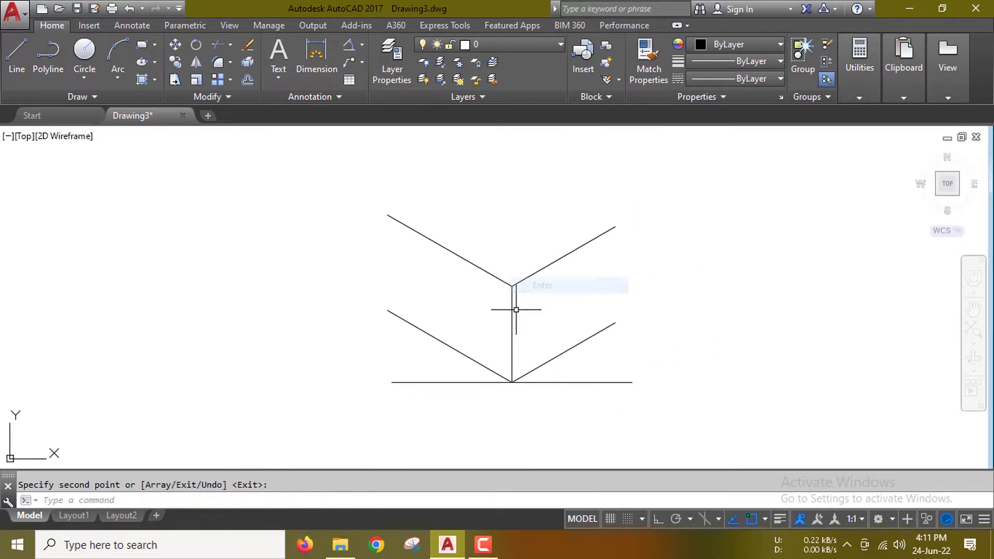
click(522, 316)
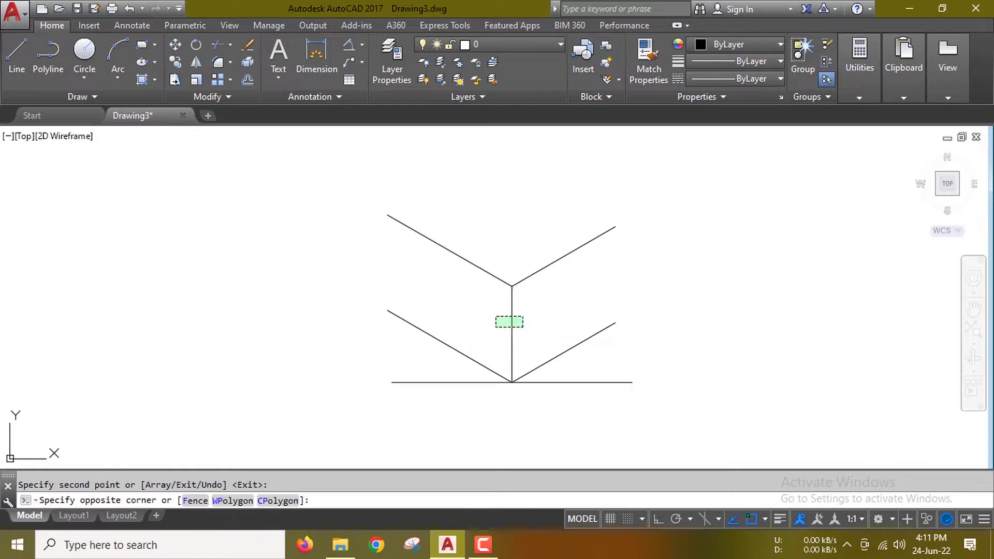
click(495, 328)
right_click(495, 328)
click(528, 296)
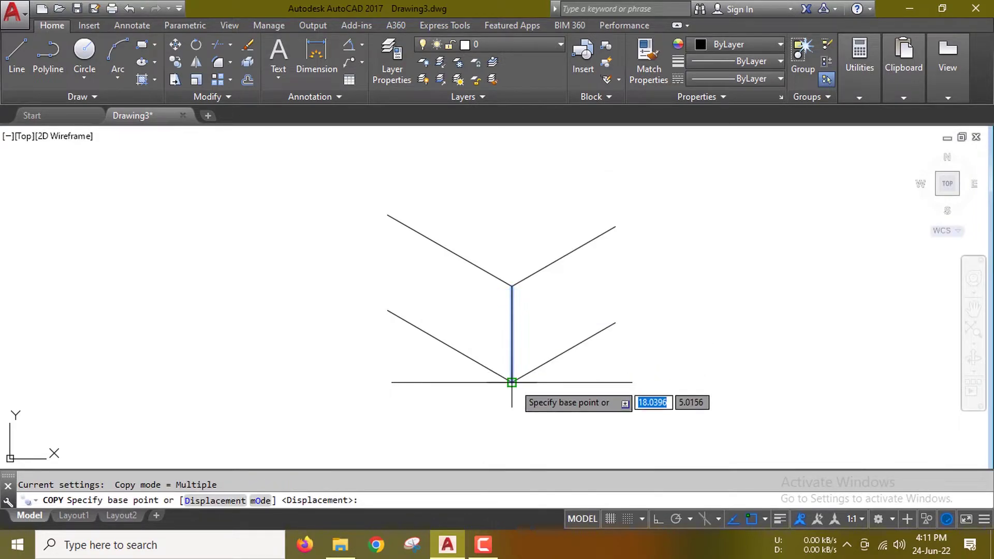
click(511, 382)
click(387, 310)
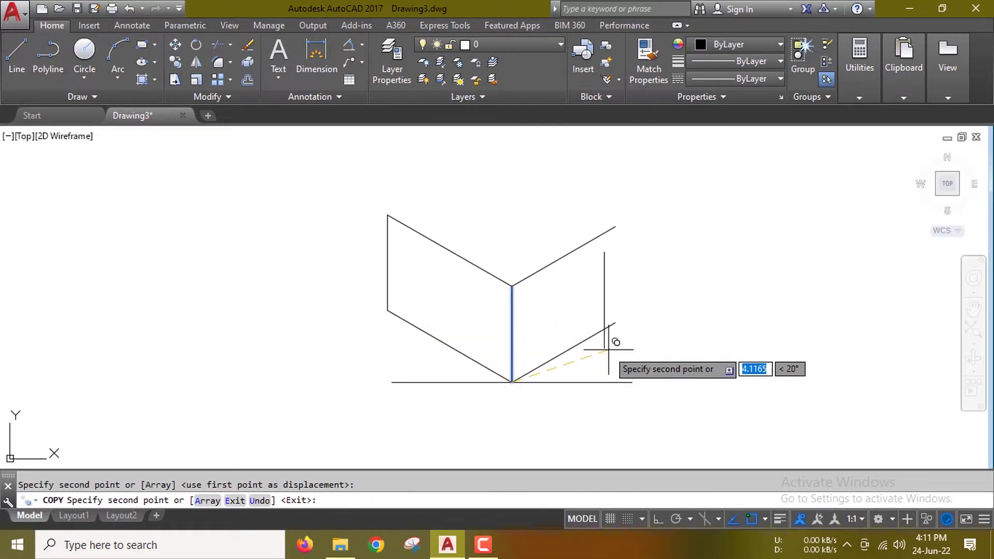
right_click(614, 323)
click(657, 113)
Copy the upper left edge to the right face's top corner.
middle_drag(503, 195, 492, 271)
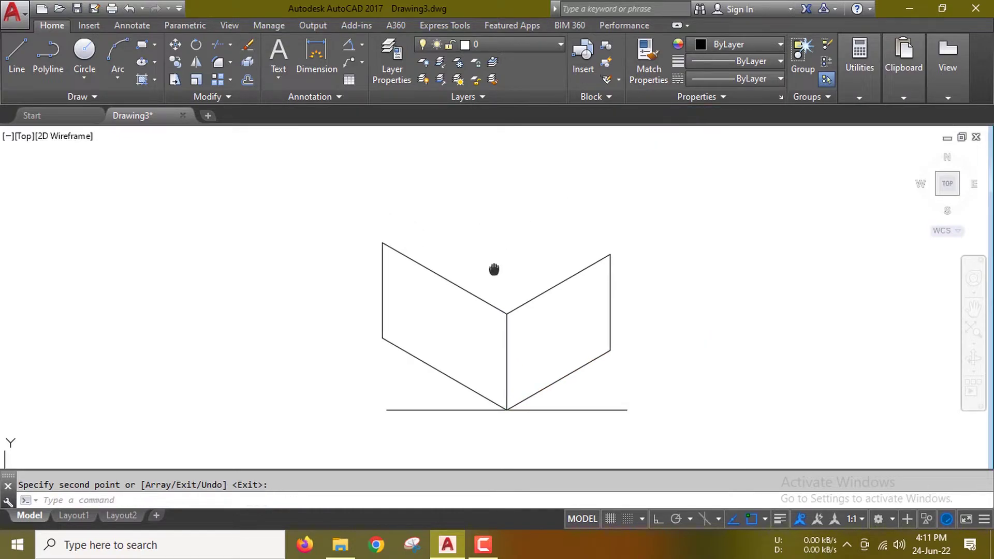
click(462, 362)
click(417, 217)
right_click(417, 217)
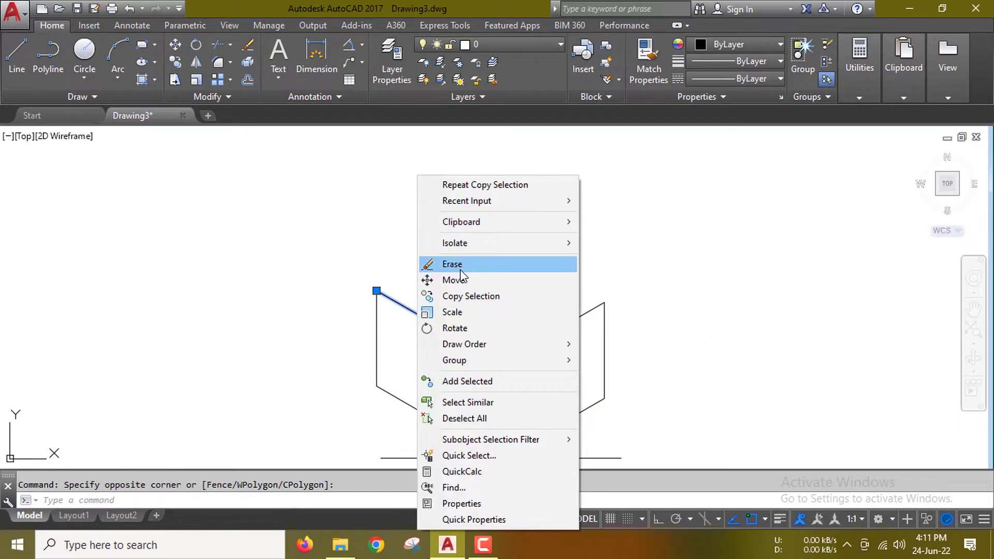
click(464, 296)
click(500, 359)
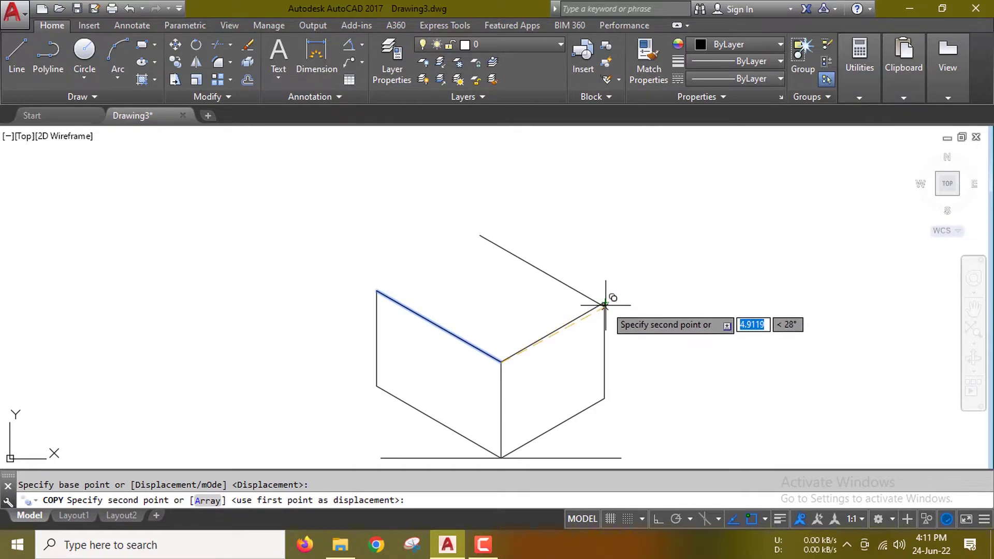
click(604, 302)
right_click(605, 304)
click(629, 313)
Copy the upper right edge to the left face's top corner, closing the top face.
click(568, 362)
click(533, 328)
right_click(533, 328)
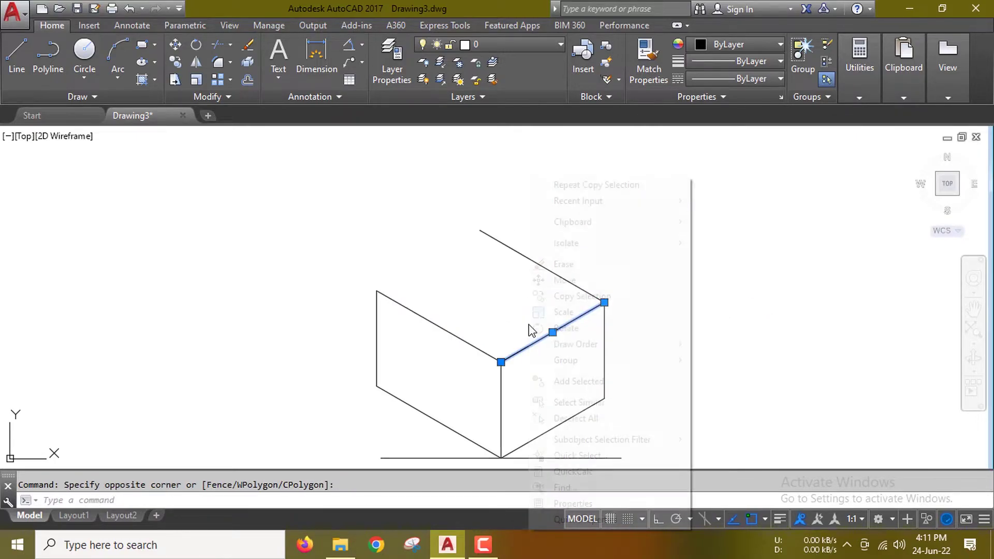
click(553, 299)
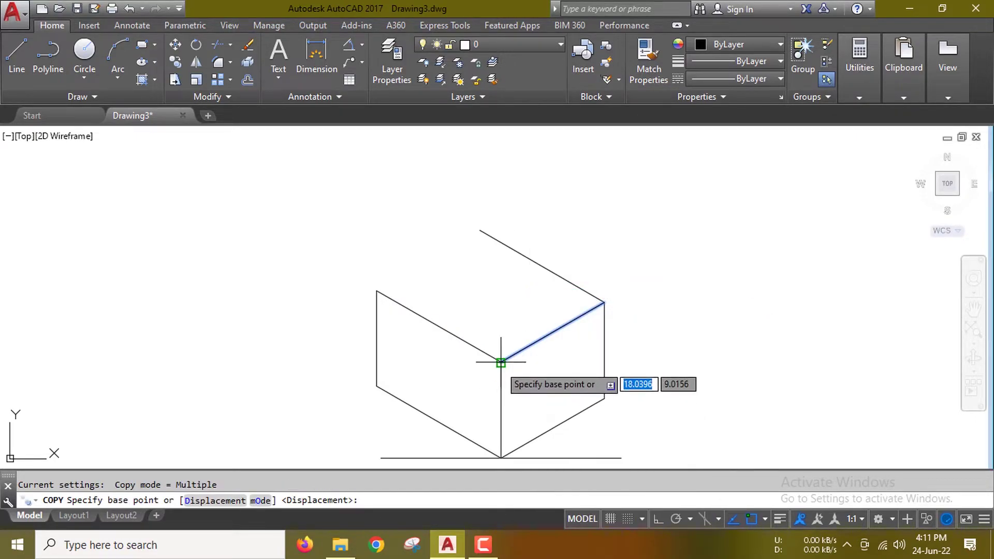
click(500, 361)
click(376, 290)
right_click(376, 290)
click(411, 304)
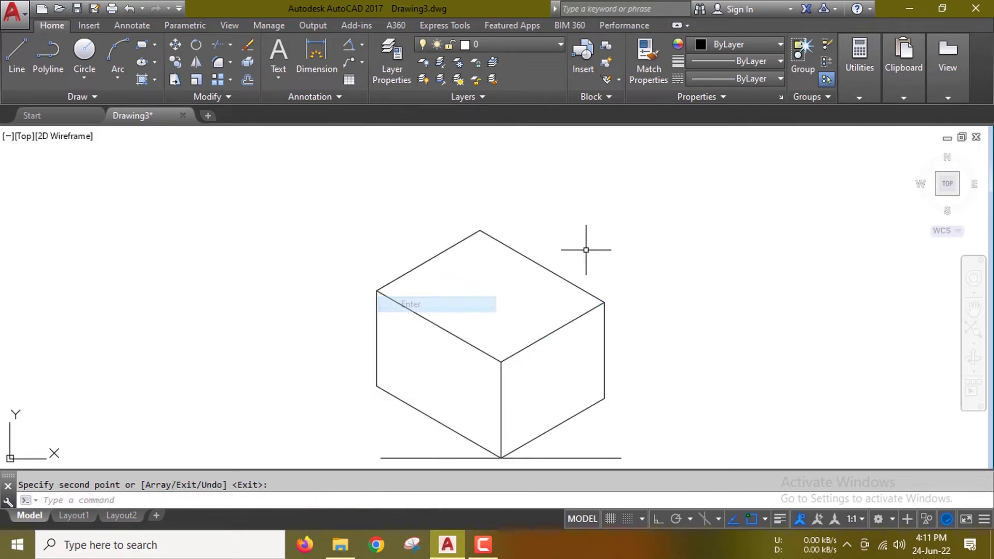
Fit the box in view and draw a 1-unit line at 30° from its top front corner.
scroll(507, 441, up, 2)
middle_click(610, 266)
middle_click(610, 266)
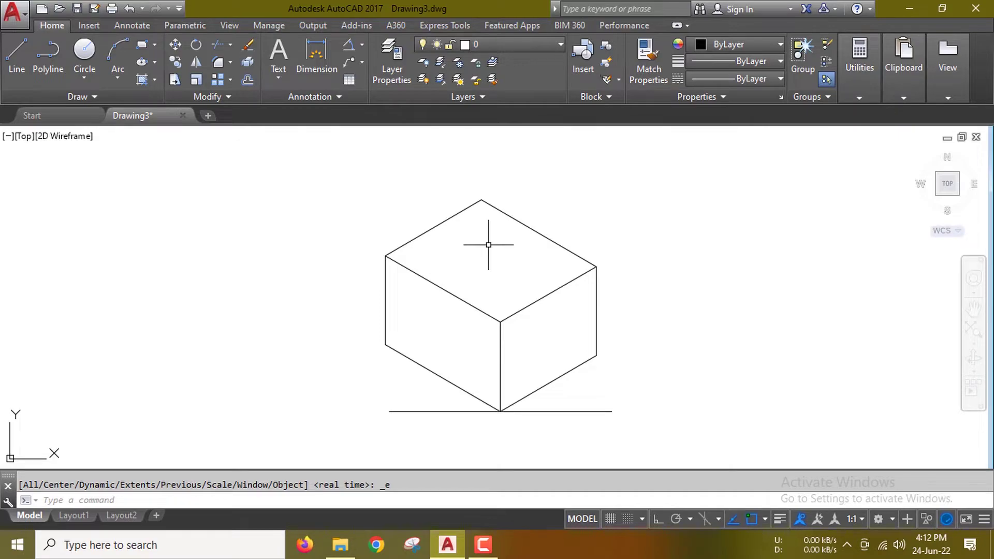
middle_drag(557, 313, 545, 328)
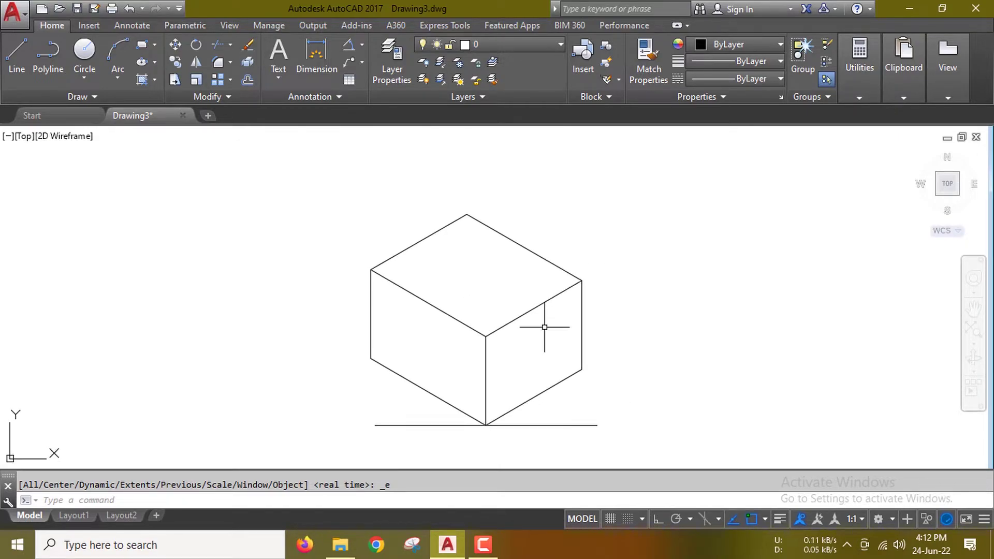
middle_drag(631, 326, 627, 324)
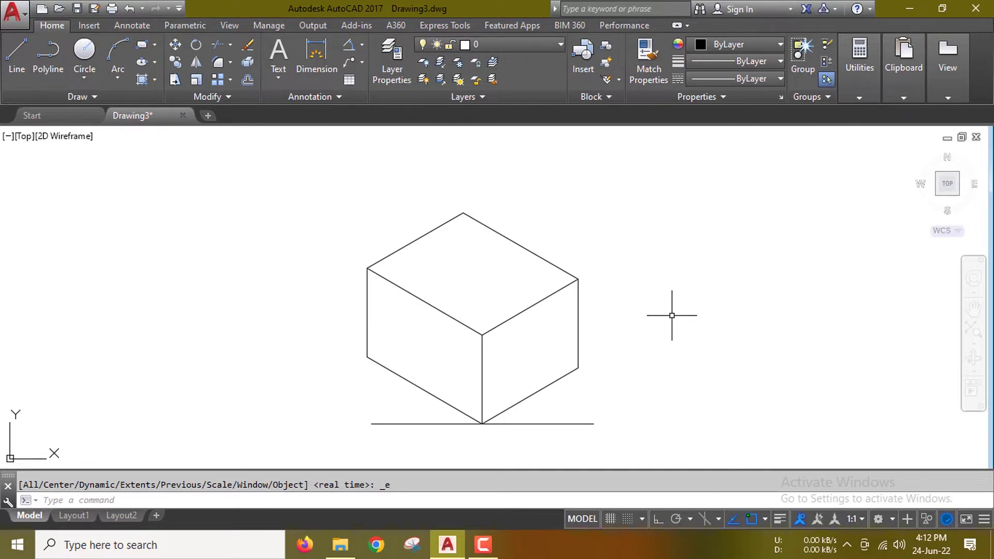
key(Return)
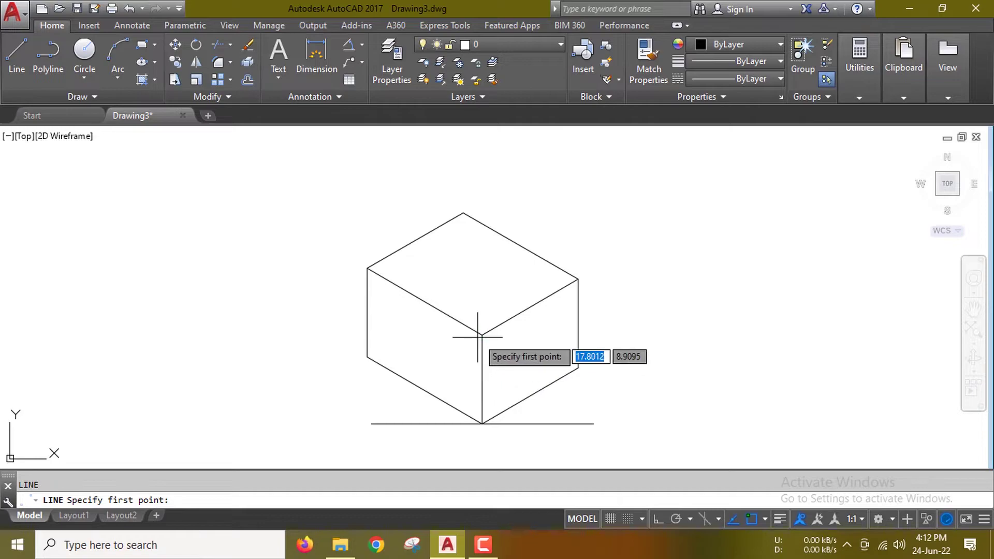
click(482, 335)
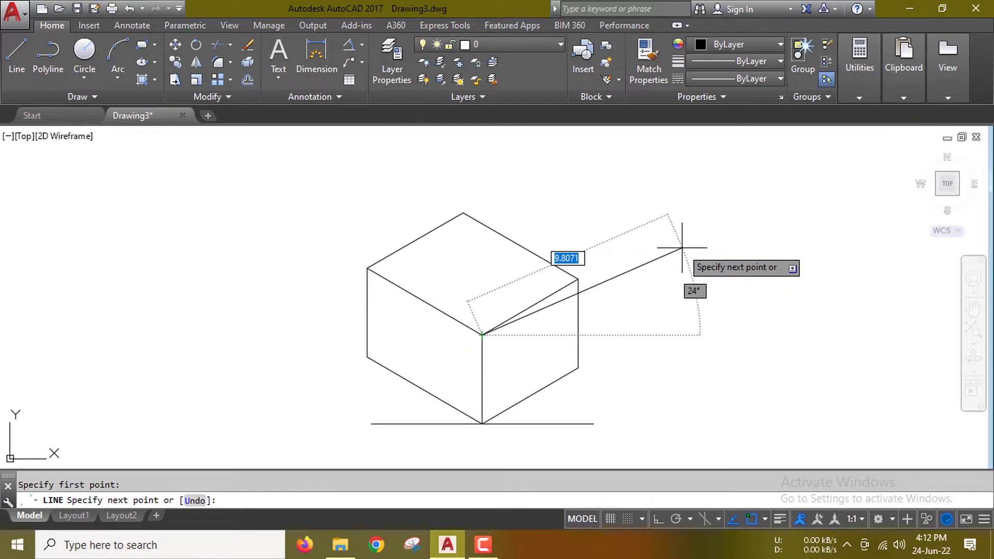
key(Tab)
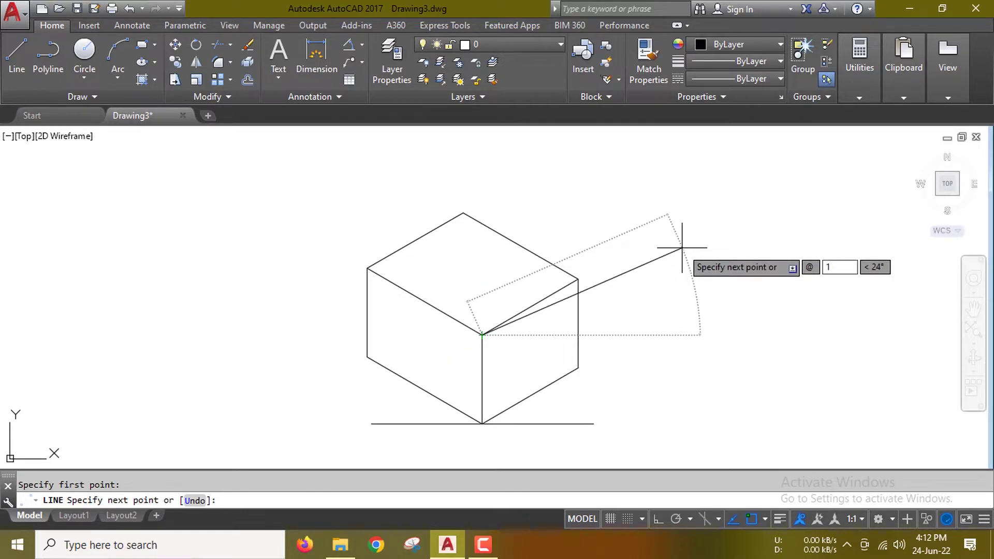
key(Tab)
text(0)
key(Return)
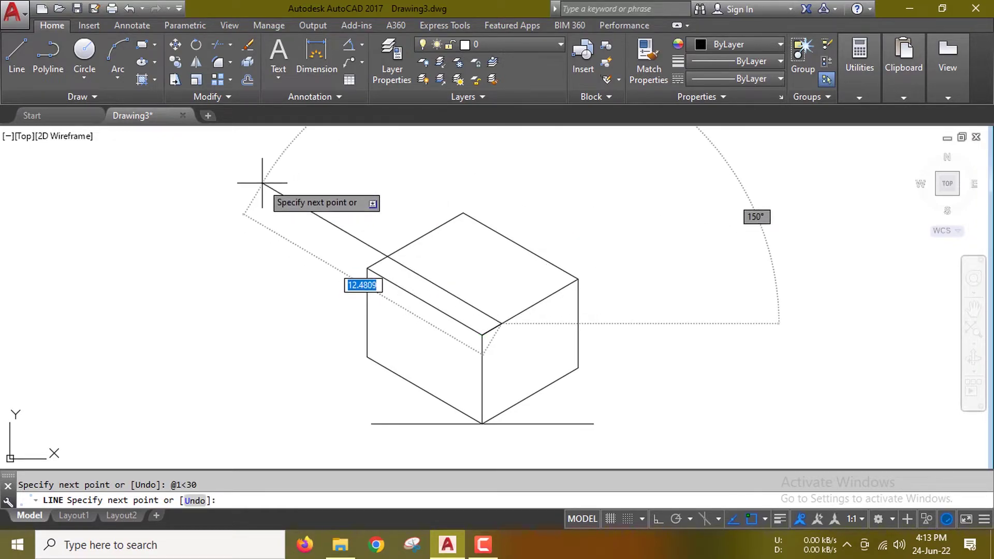
Continue with a 1.5-unit line at 150° from the short segment's end.
text(@)
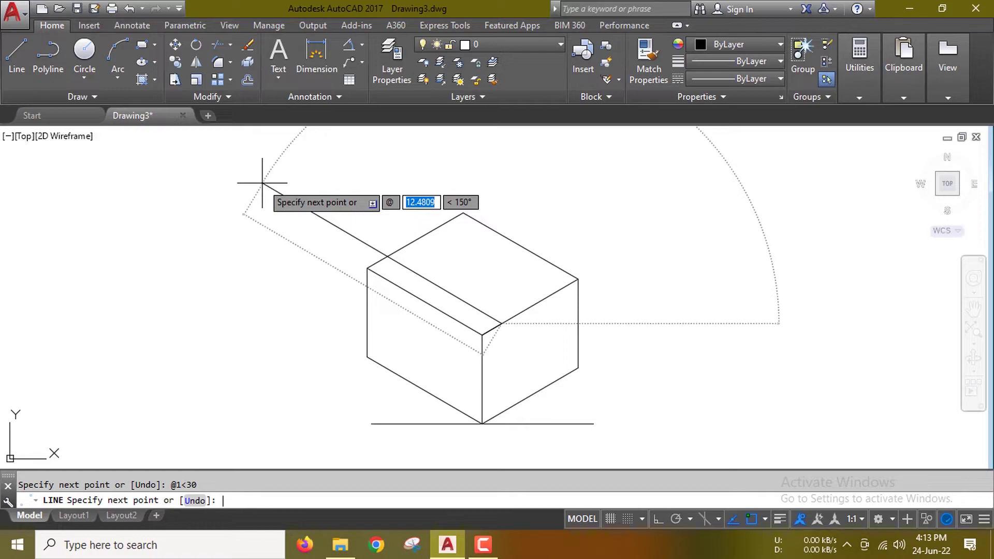
key(Return)
key(Return)
key(Return)
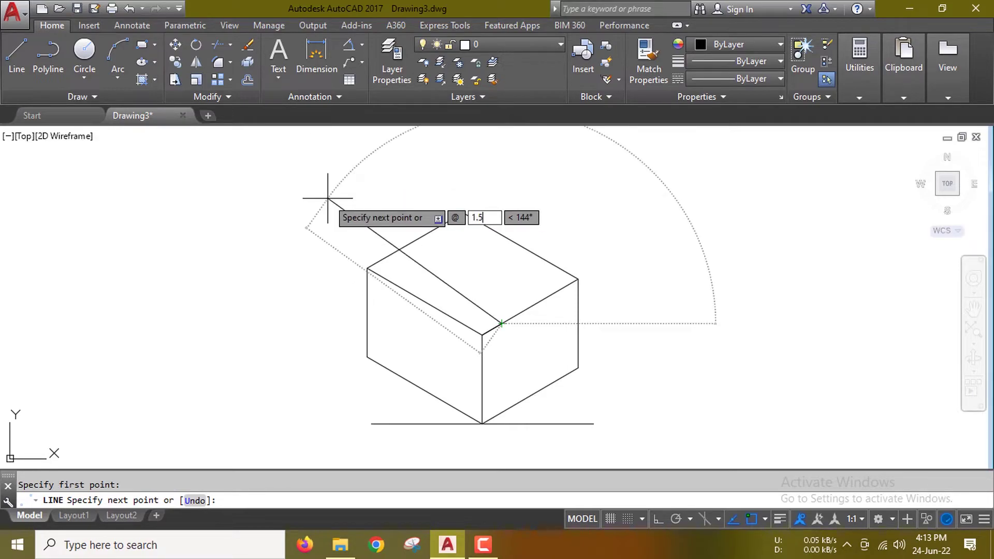
key(Tab)
text(150)
key(Return)
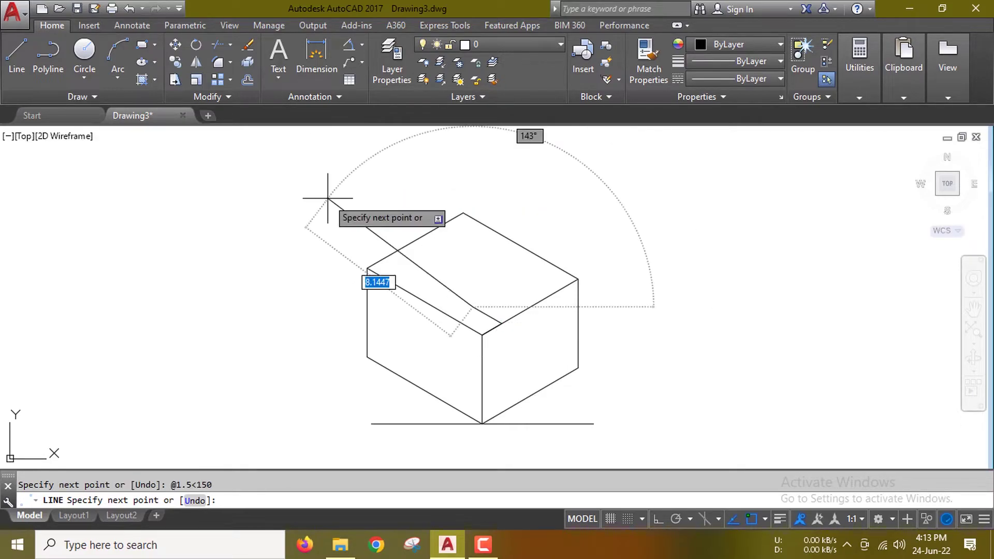
key(Return)
key(Return)
Draw a 3-unit line at 30° from the end of the 1.5-unit segment.
click(473, 300)
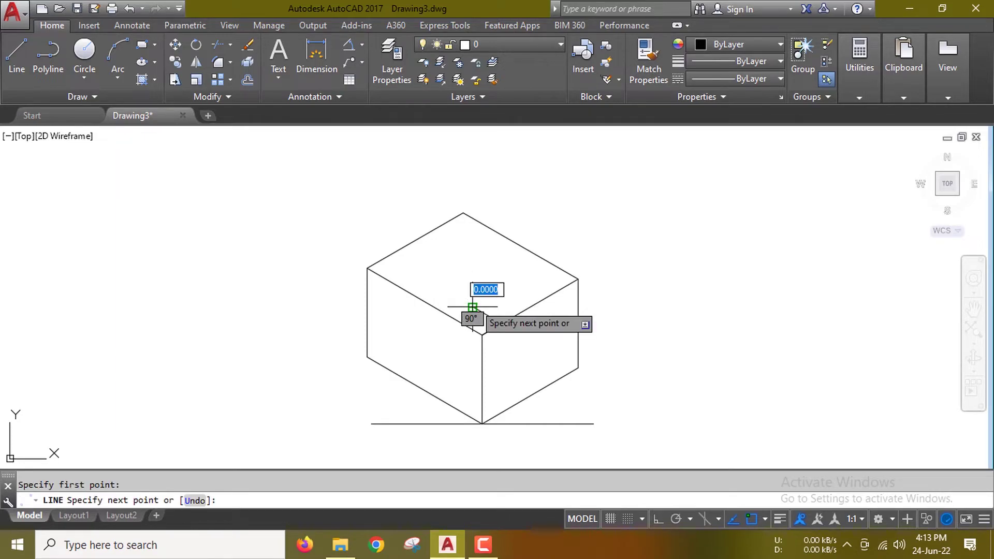
text(@3)
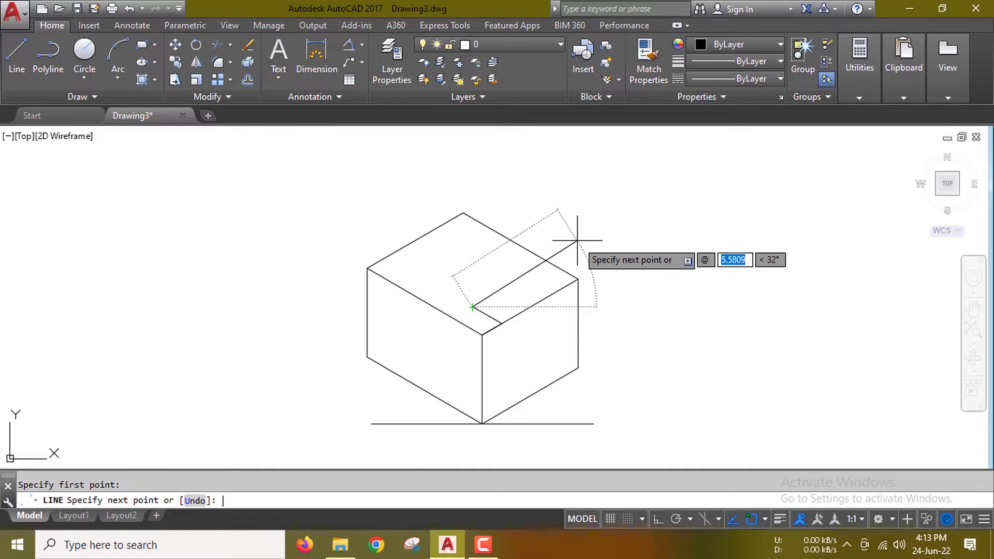
key(Tab)
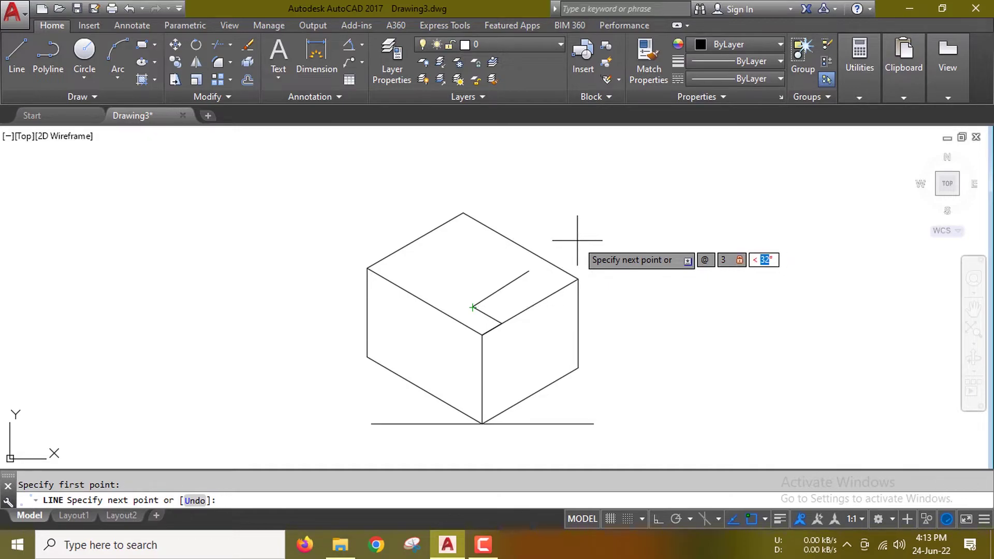
text(30)
key(Return)
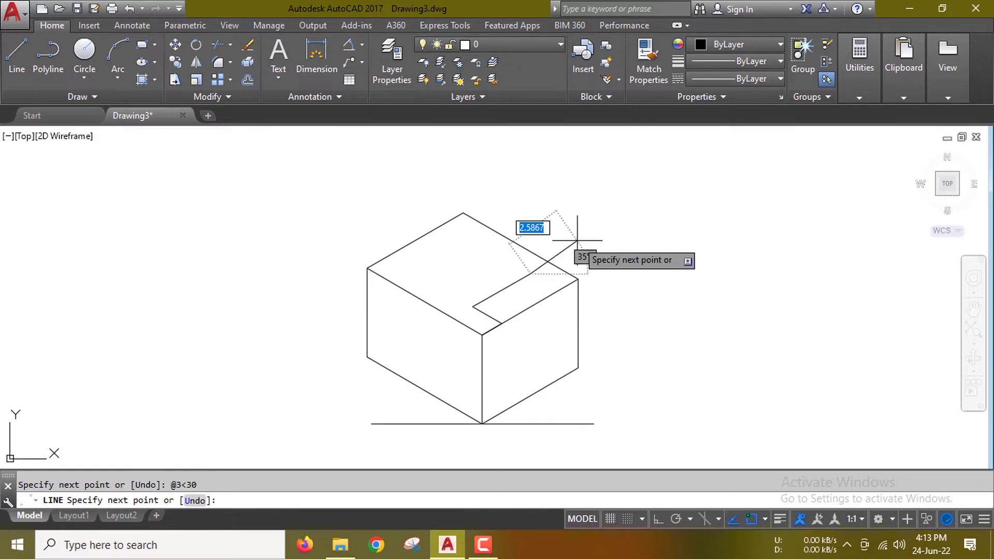
key(Return)
key(Return)
Draw a 3-unit line at 150° from the first line's end.
click(530, 274)
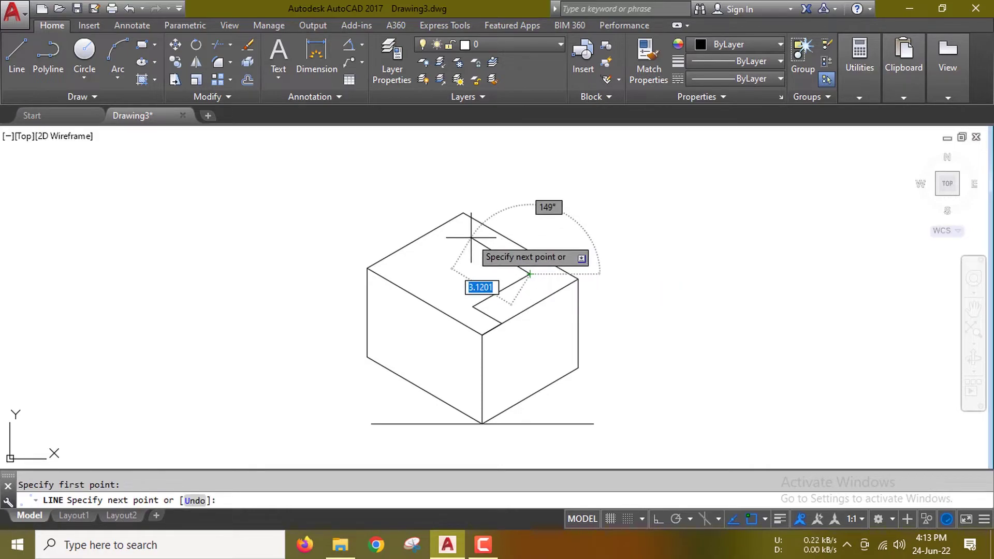
text(@3<1)
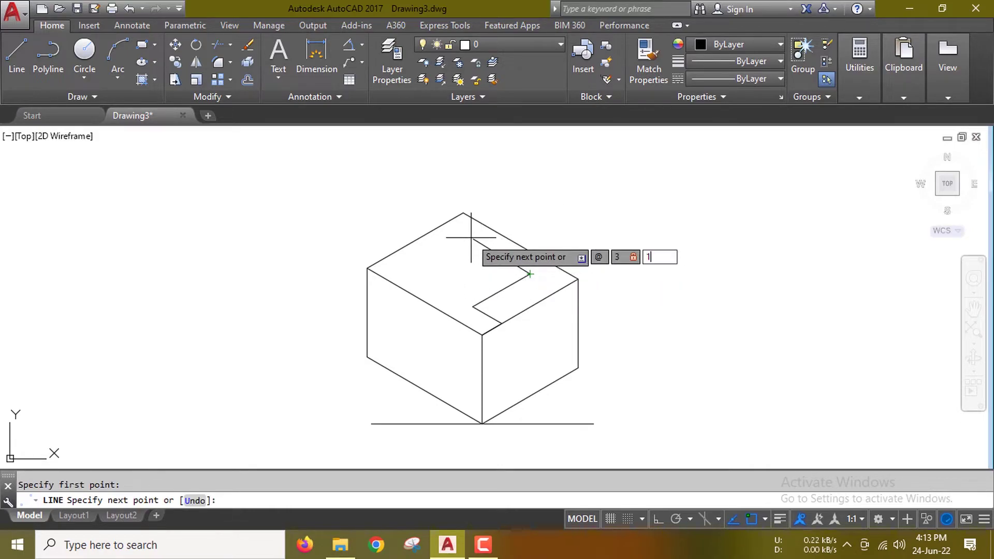
key(Return)
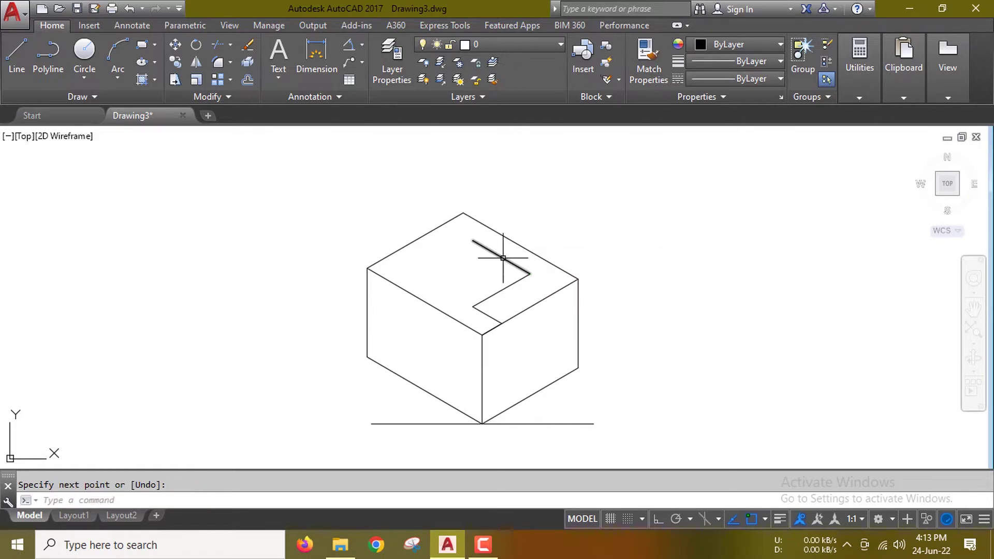
key(Return)
click(501, 257)
Copy the 150° line to a parallel position on the top face.
right_click(577, 176)
click(615, 293)
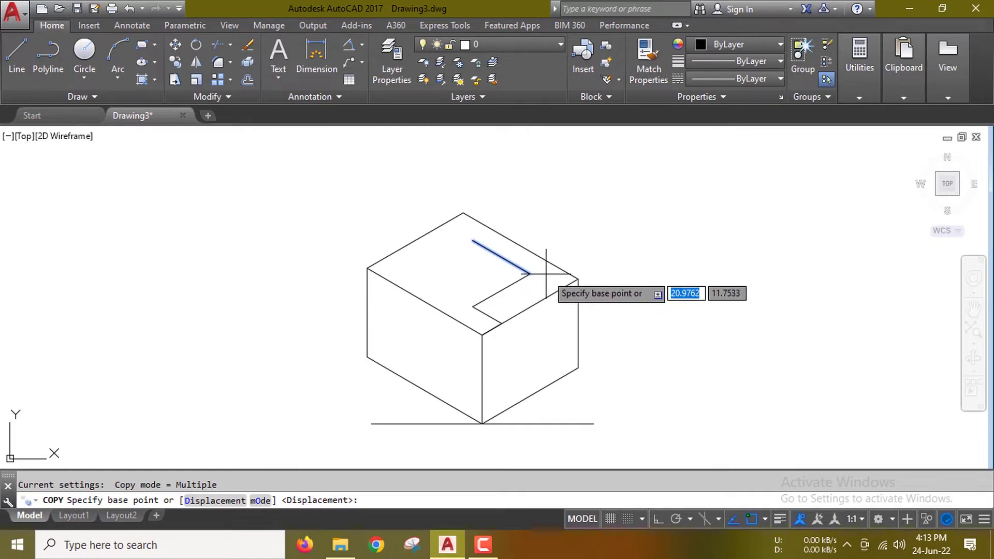
click(529, 273)
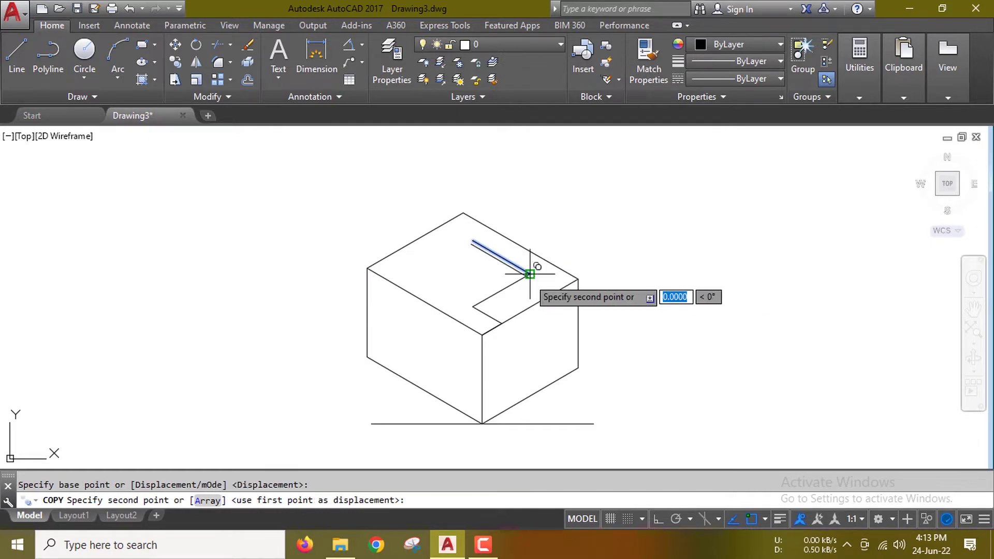
click(472, 306)
key(Return)
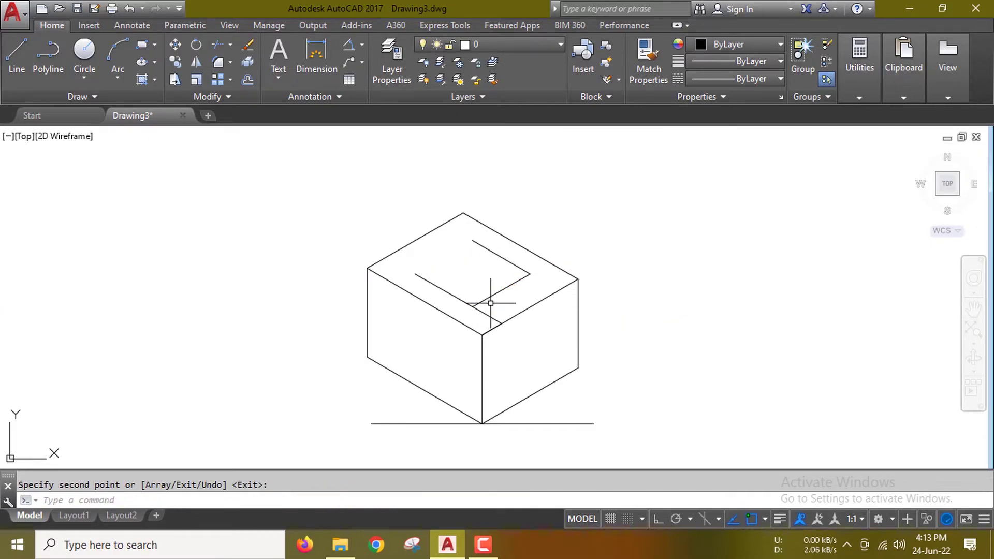
Copy the 30° line across to close the 3×3 square.
click(494, 294)
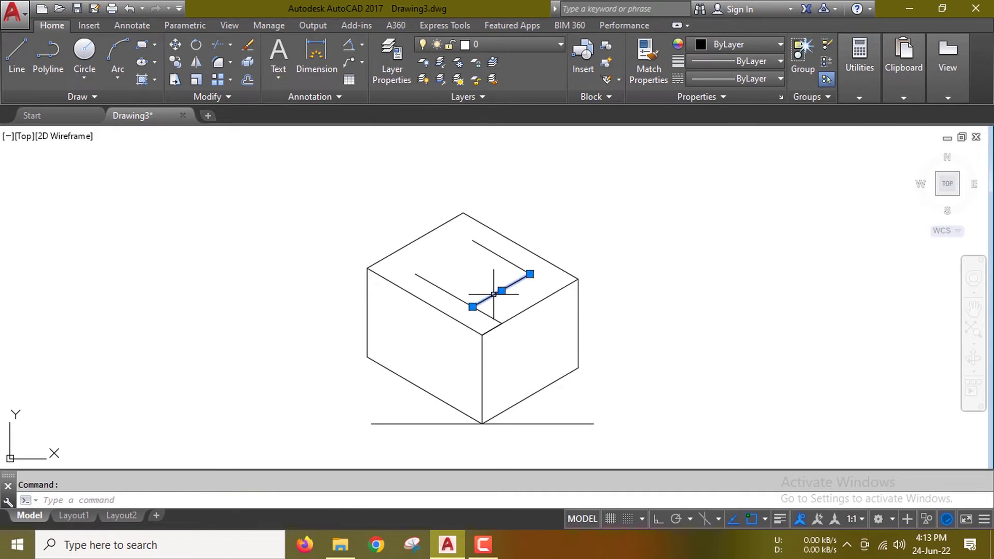
right_click(594, 230)
click(607, 295)
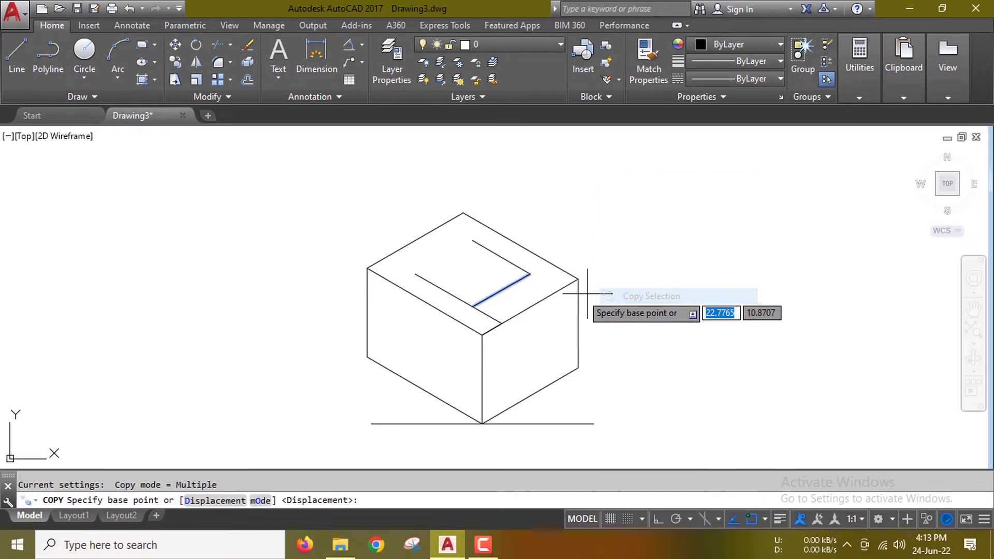
click(473, 307)
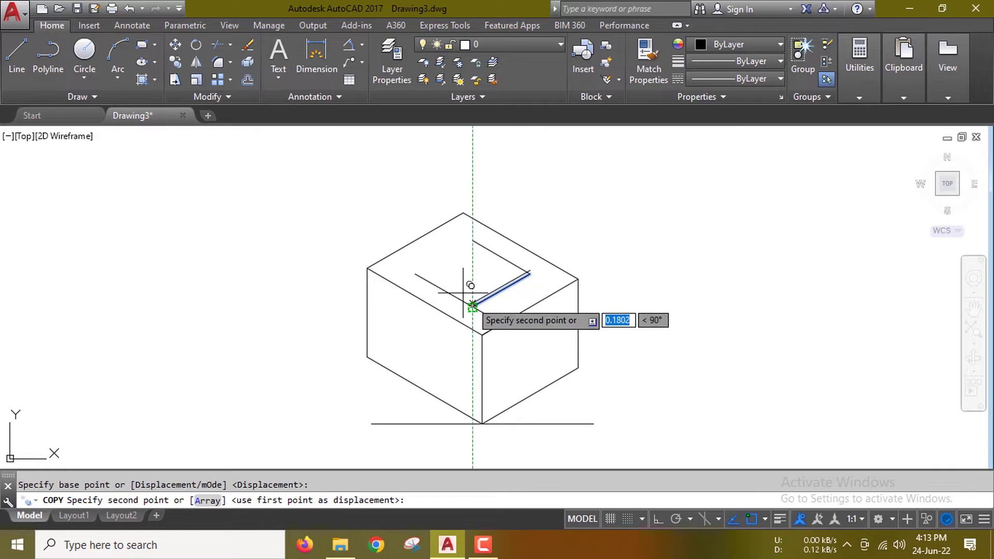
click(416, 274)
key(Return)
Draw 3-unit vertical lines up from the square's right and left corners.
key(Escape)
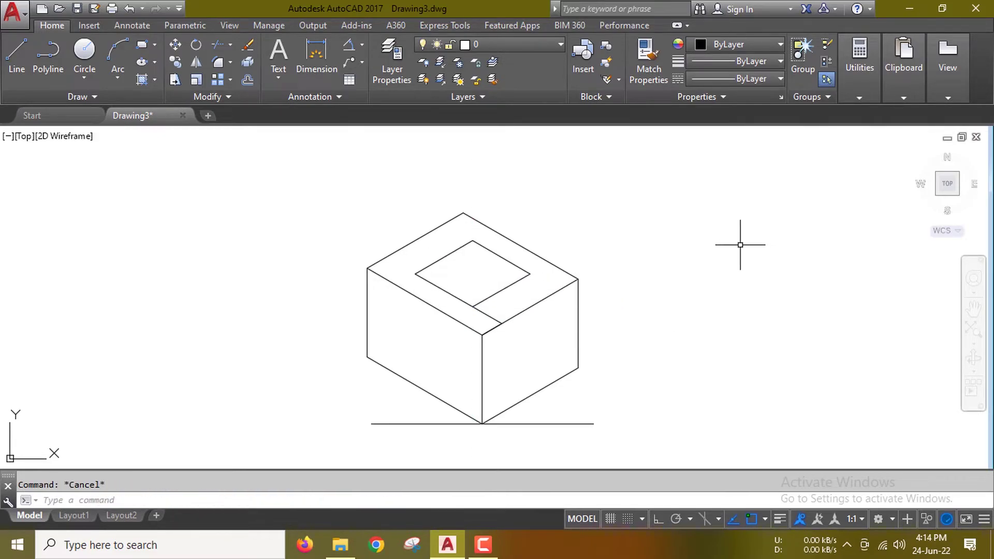
middle_drag(740, 245, 740, 267)
text(L)
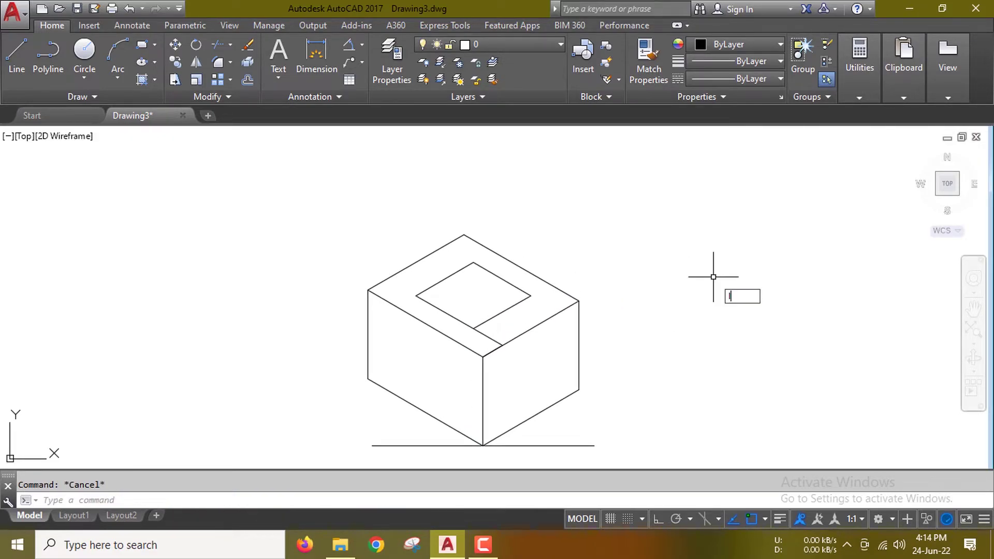
key(Return)
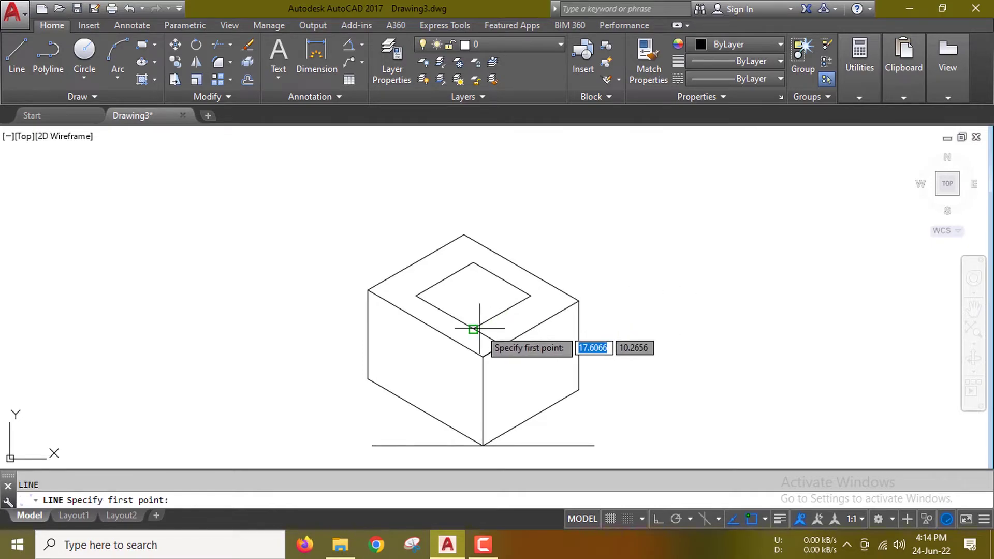
click(531, 296)
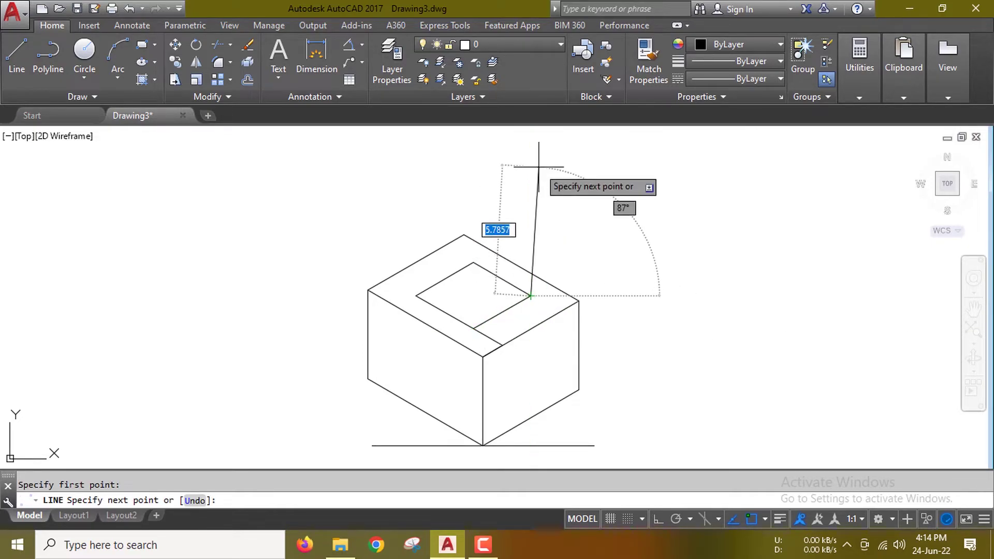
text(3)
key(Return)
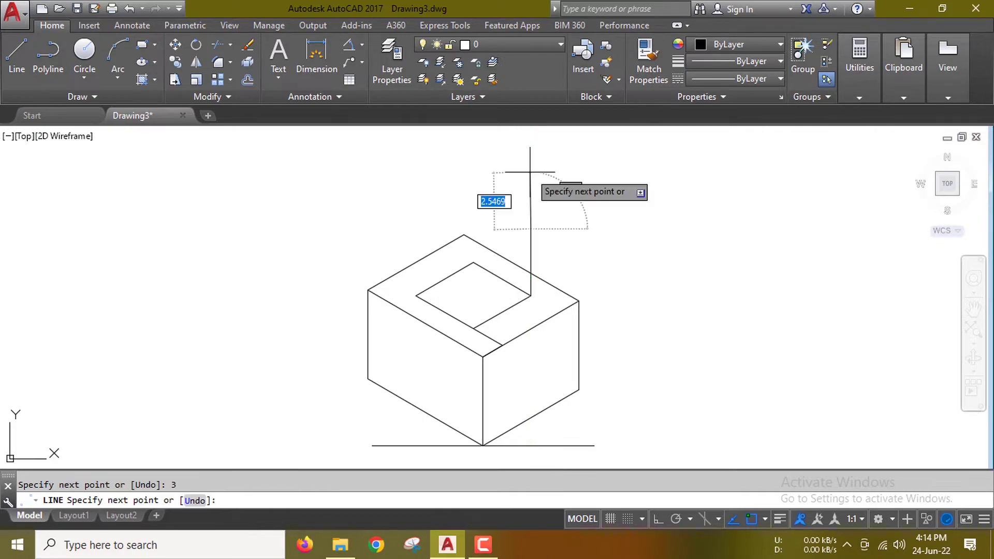
key(Return)
key(Return)
click(416, 296)
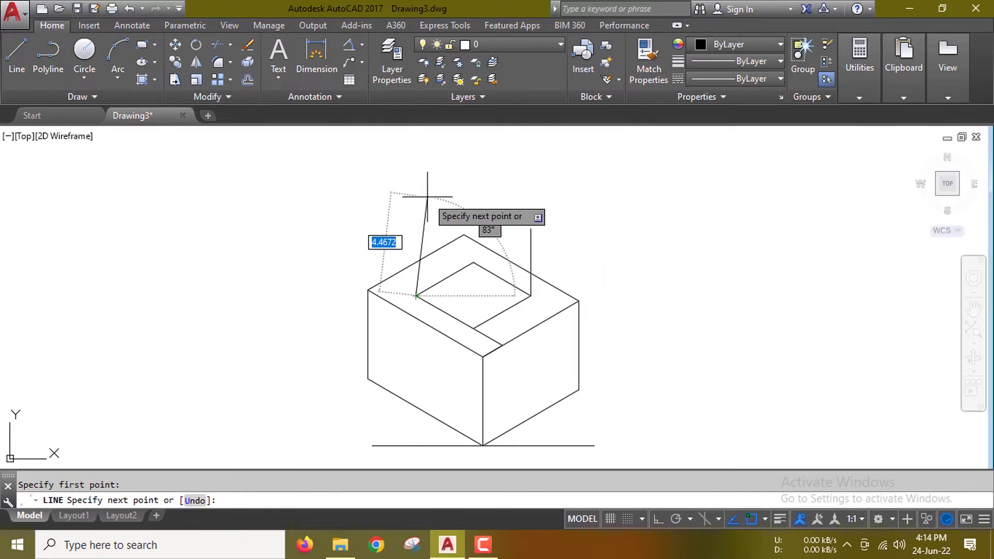
text(3)
key(Return)
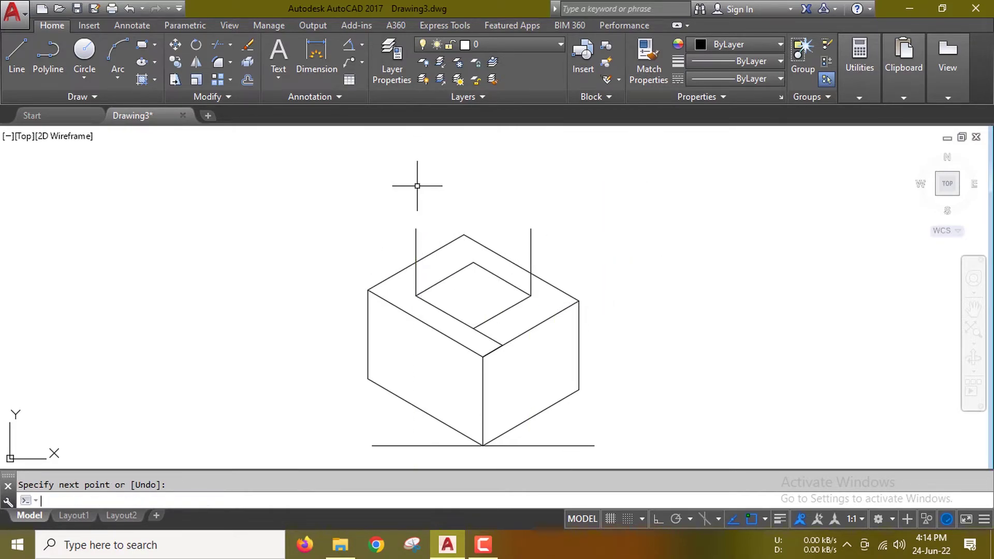
key(Return)
key(Return)
Draw a 3-unit vertical from the square's front corner, plus another 3-unit line from its top.
click(472, 328)
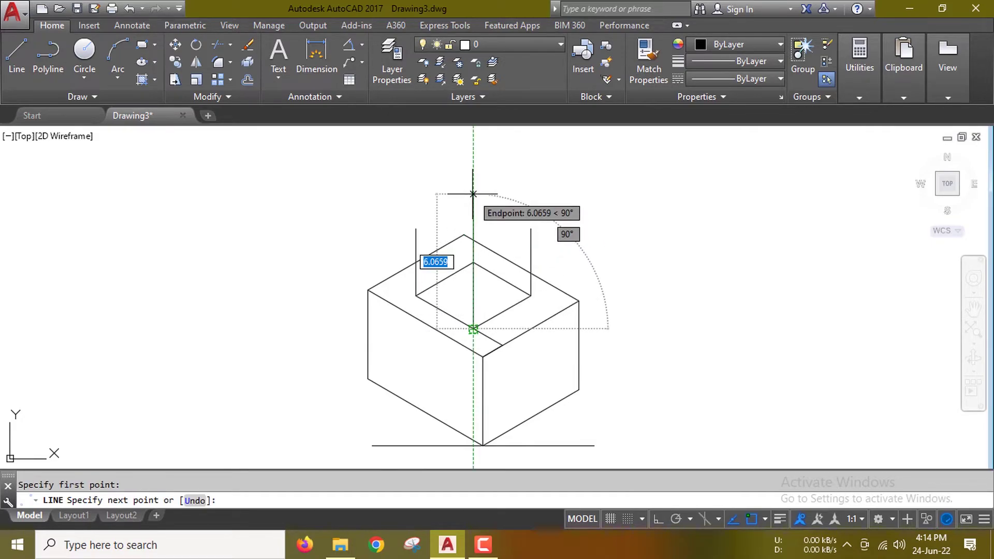
text(3)
key(Return)
key(Return)
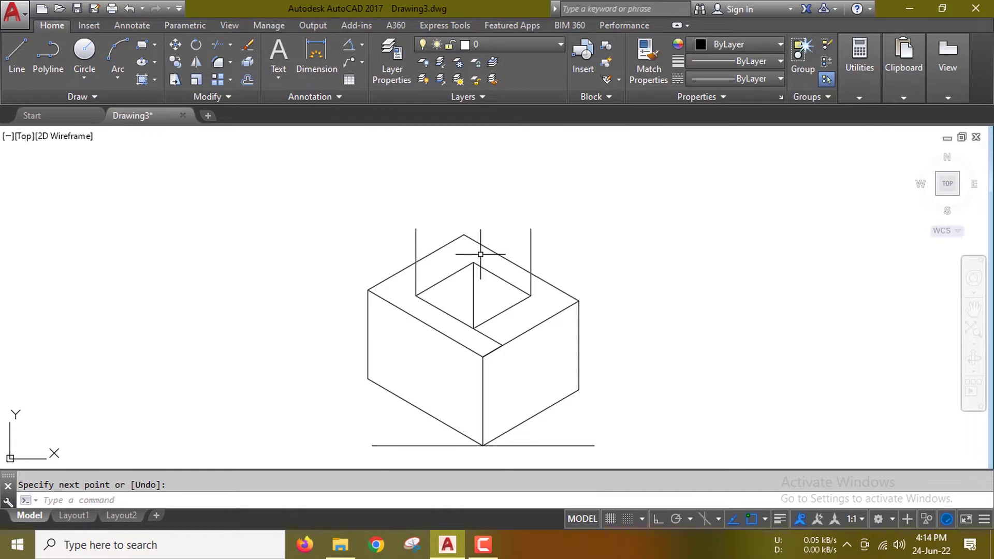
key(Return)
click(473, 262)
text(3)
key(Return)
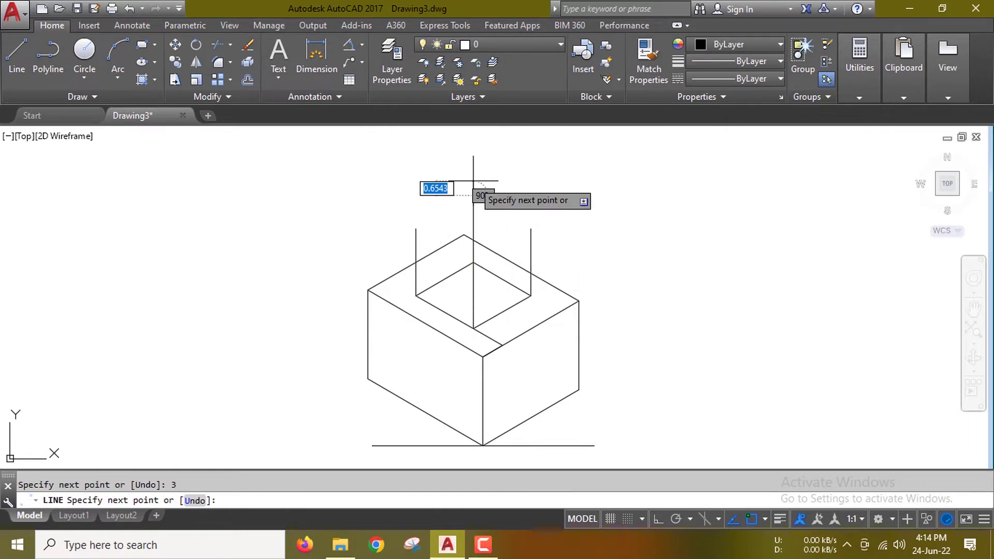
key(Return)
Copy the square's front-right edge up to the top of the left vertical.
click(488, 337)
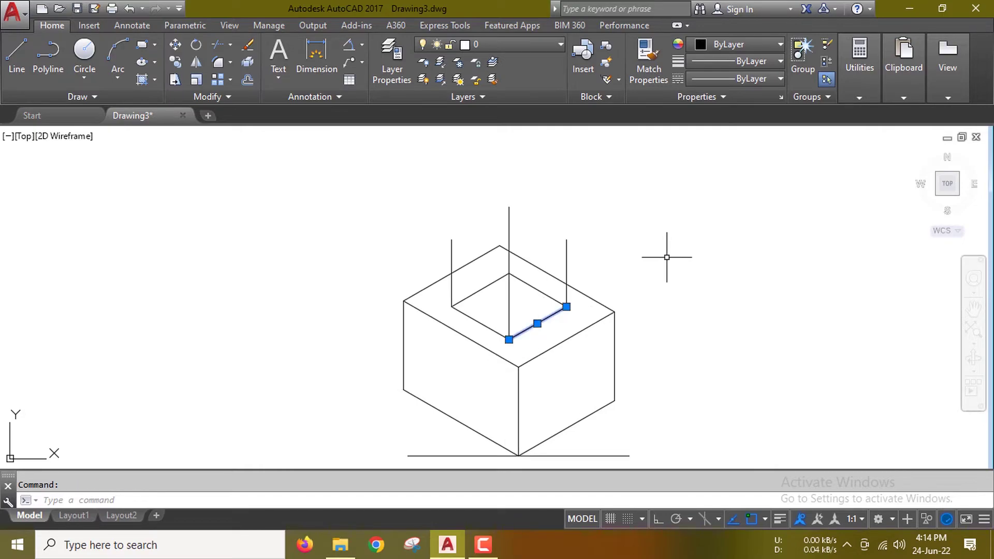
right_click(667, 257)
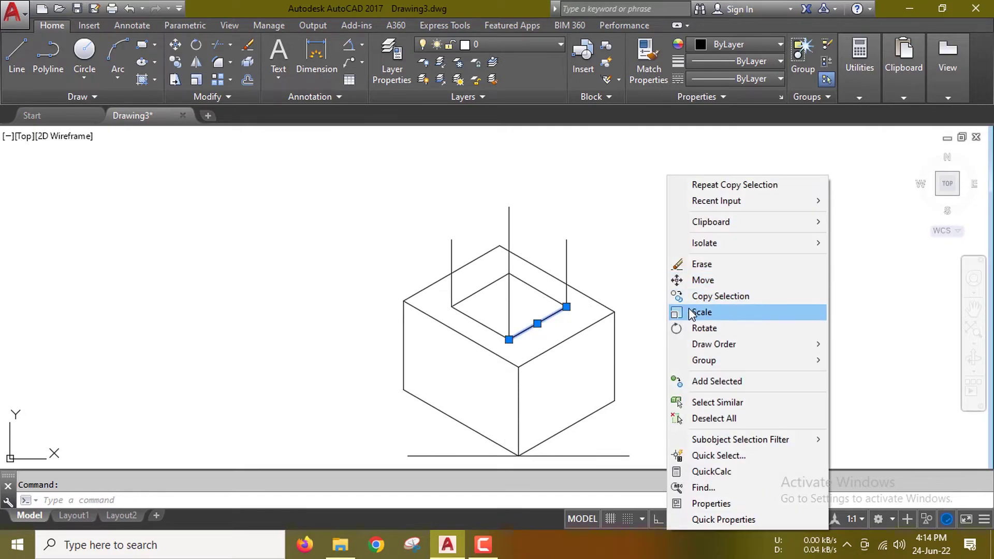
click(688, 295)
click(509, 339)
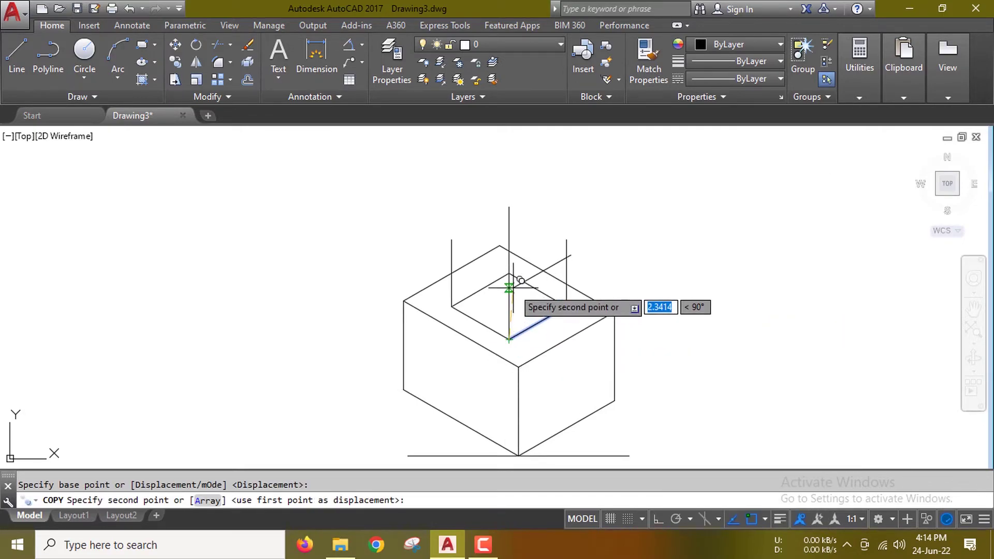
click(451, 239)
key(Return)
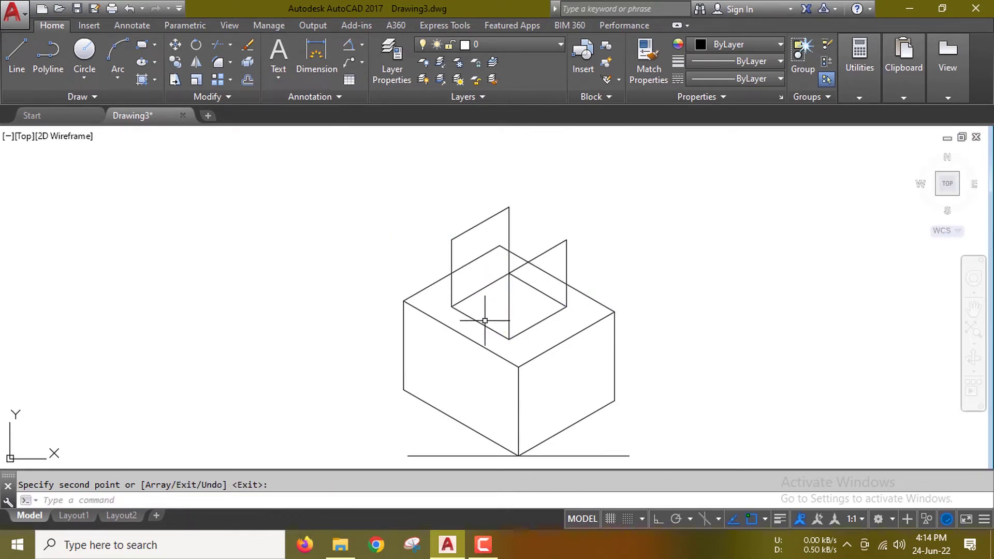
Copy the square's front-left edge up to the top of the right vertical.
click(483, 322)
right_click(339, 236)
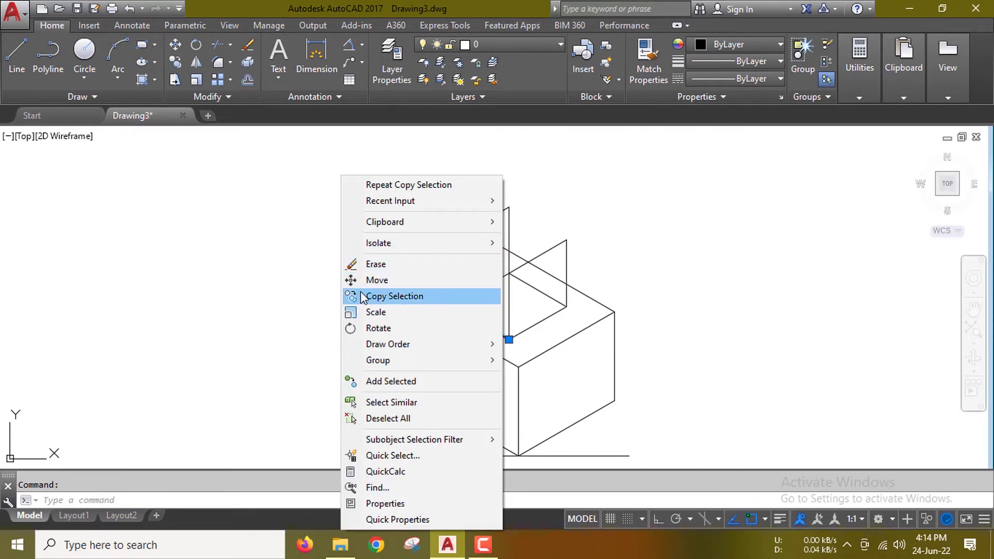
click(388, 293)
click(510, 338)
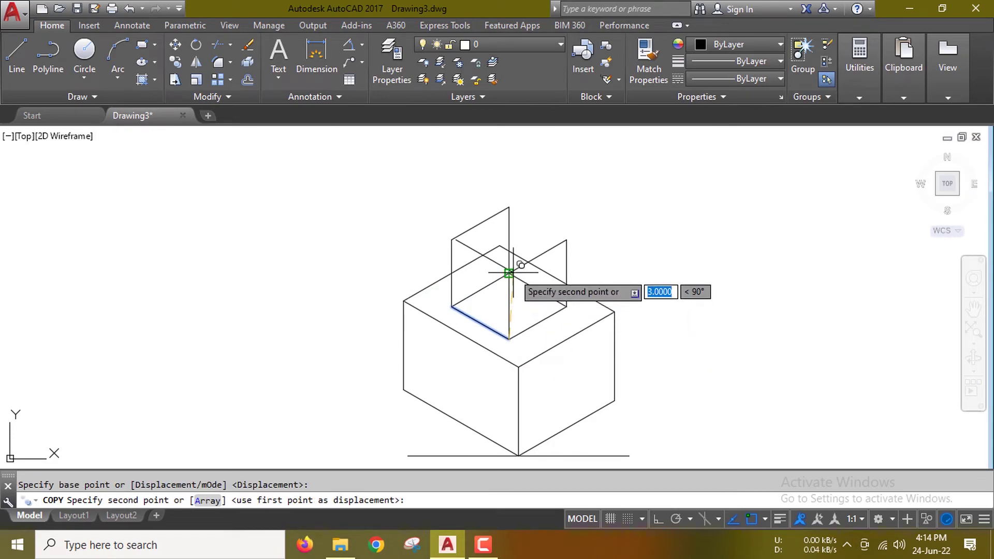
click(568, 240)
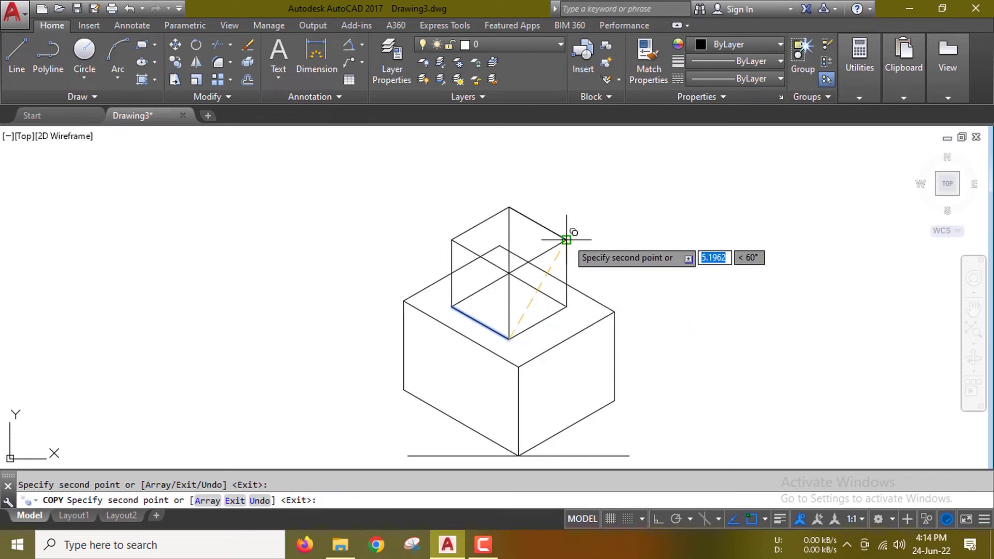
key(Return)
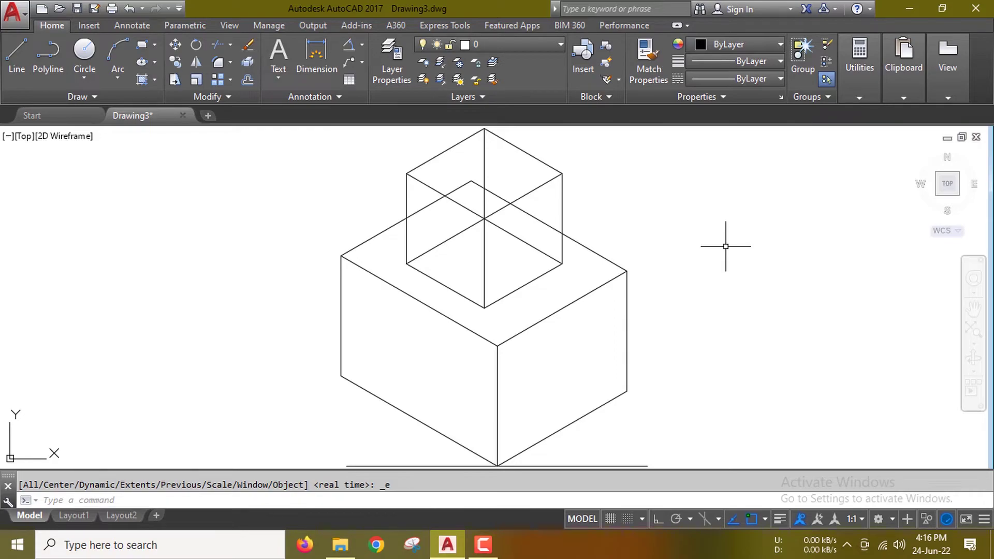
Delete the hidden vertical and two slanted edges inside the upper cube.
click(484, 164)
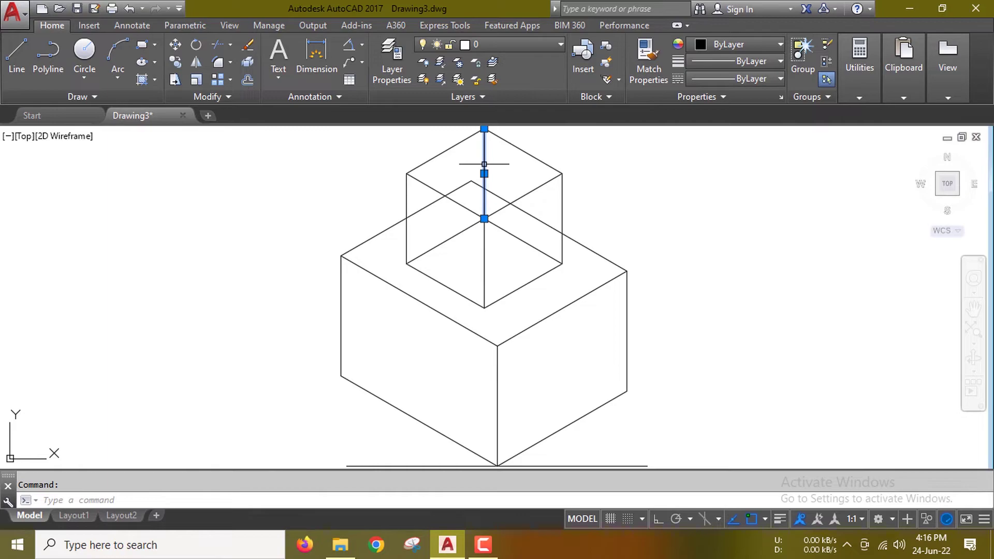
key(Delete)
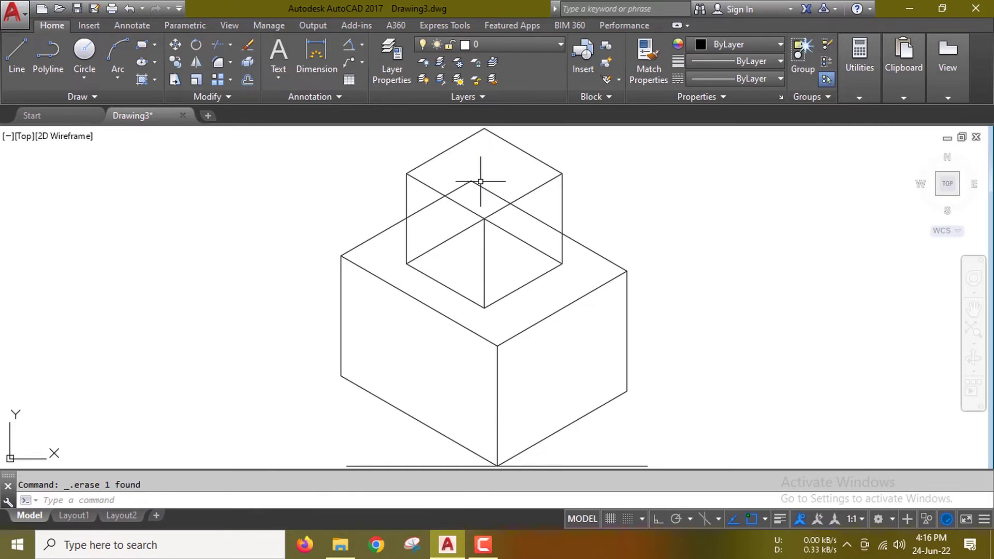
click(455, 235)
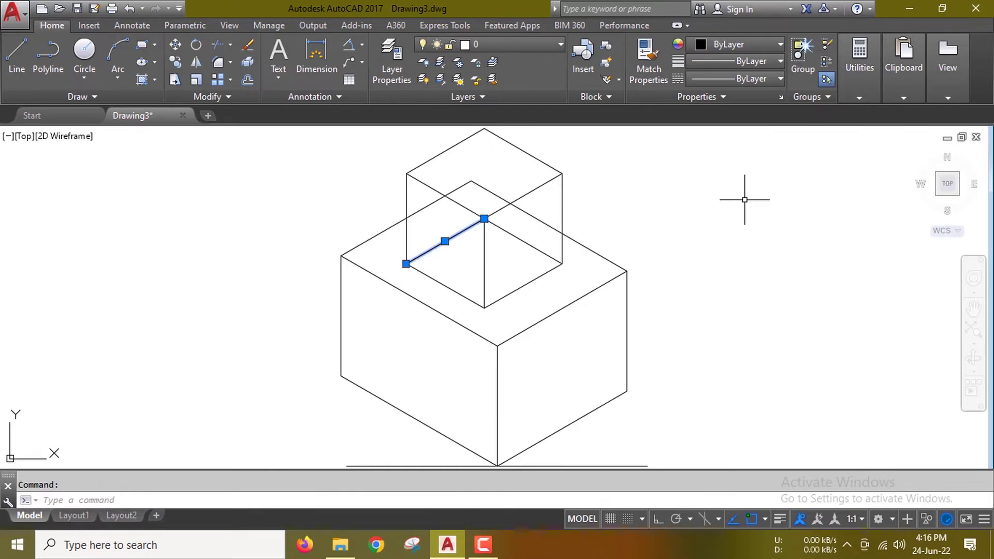
key(Delete)
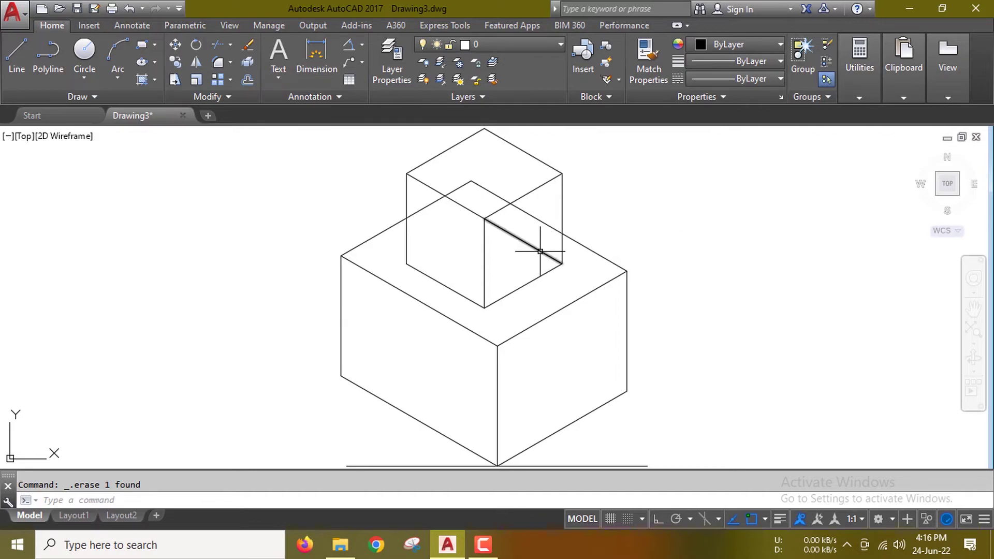
click(533, 247)
key(Delete)
text(TR)
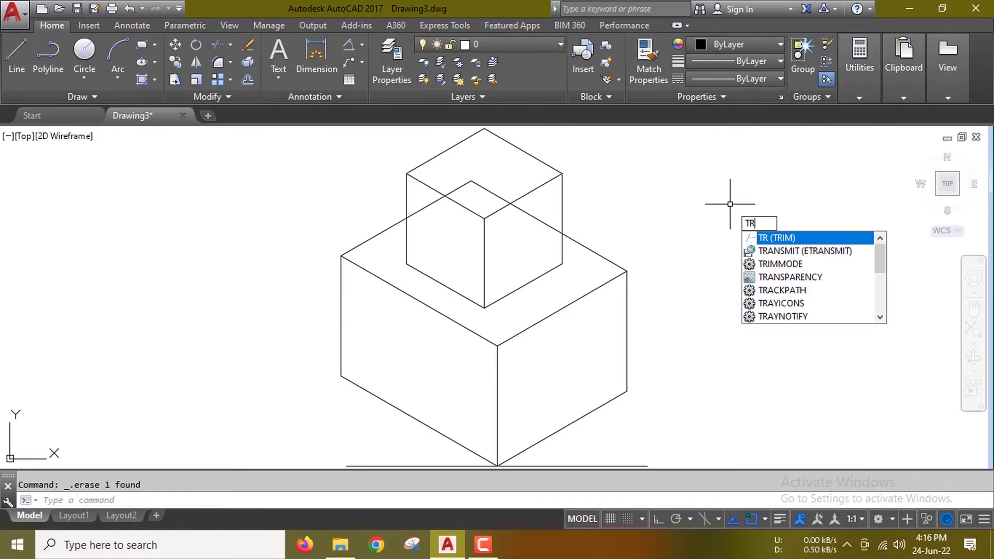
Trim the four hidden box-edge segments inside the cube and fit the block in view.
key(Return)
key(Return)
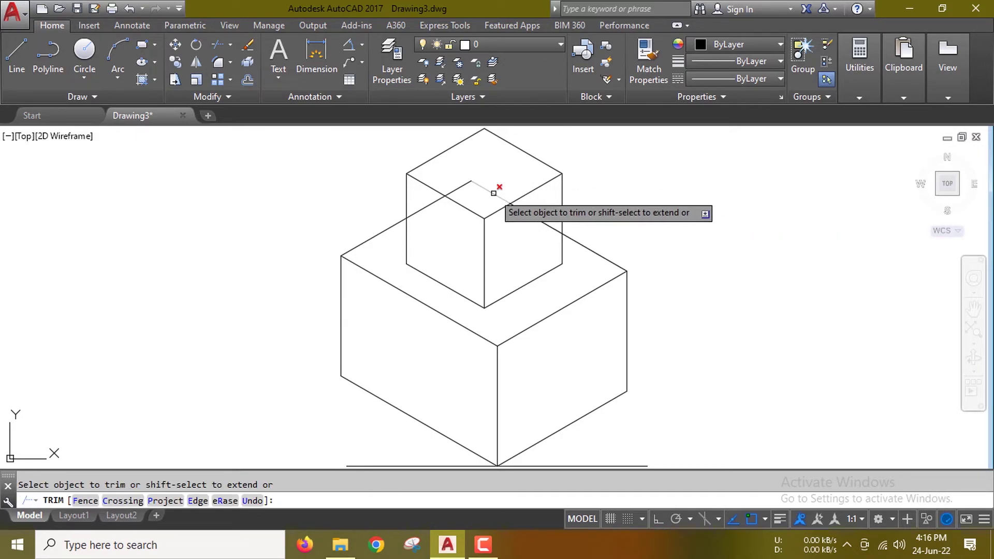
click(493, 193)
click(456, 189)
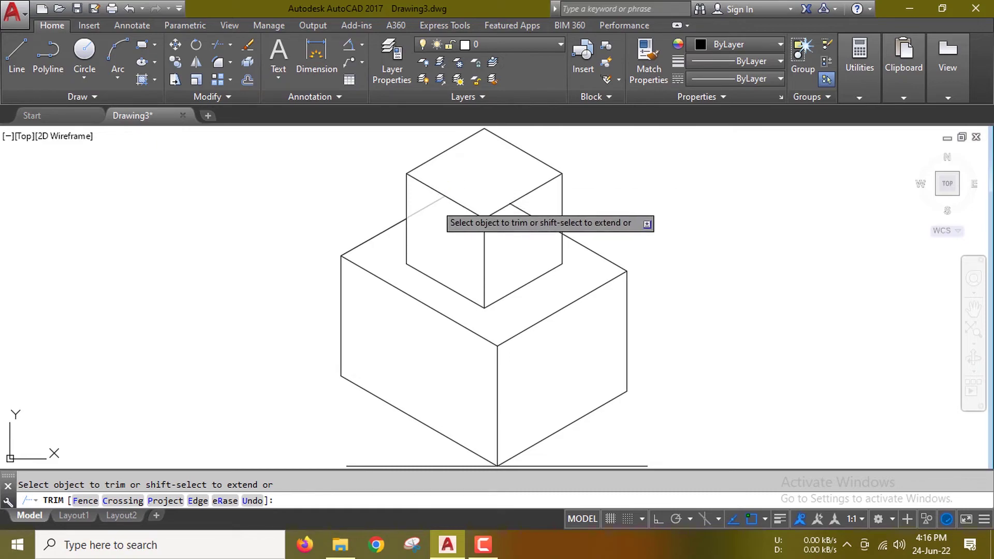
click(435, 202)
click(545, 223)
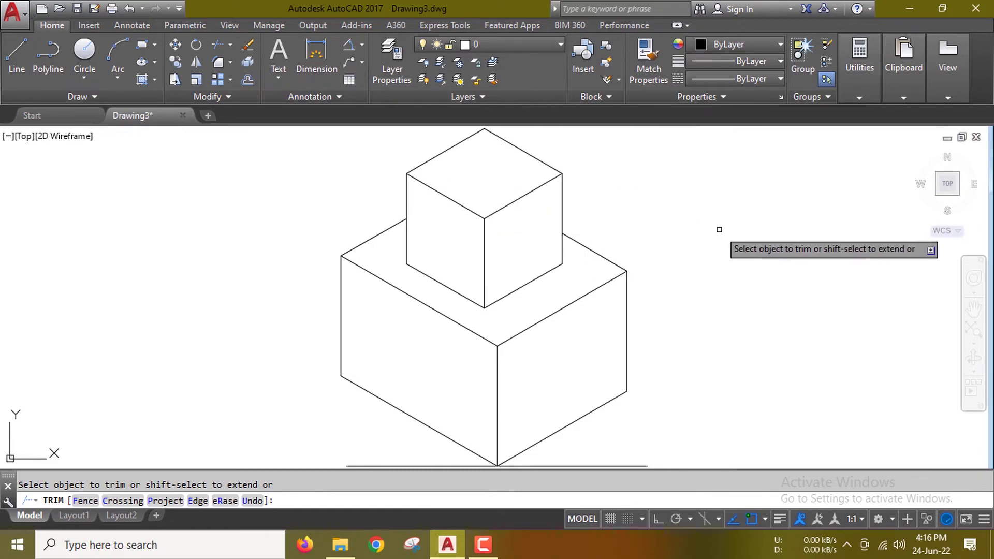
key(Escape)
middle_click(718, 230)
Add an aligned 4 dimension to the larger box's left vertical edge.
scroll(706, 254, down, 2)
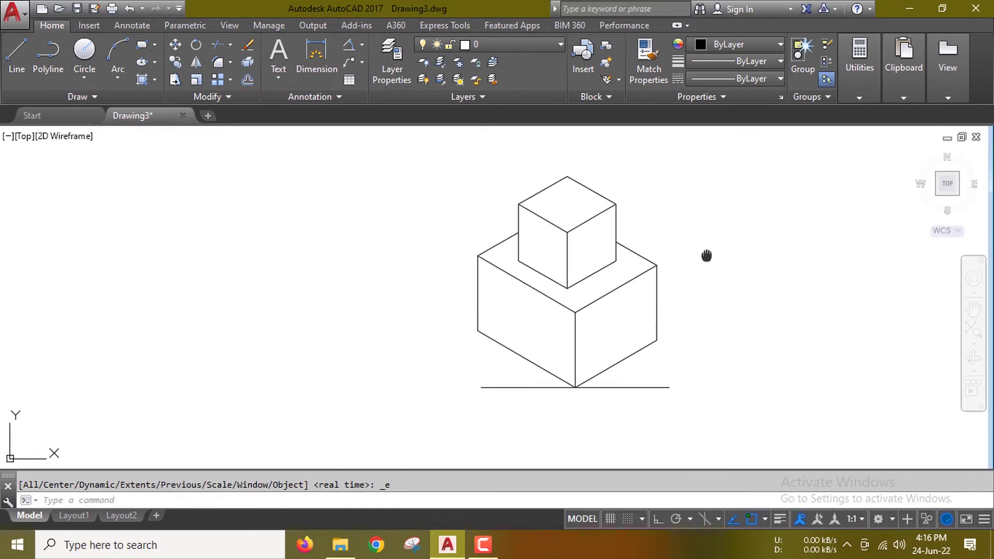
middle_drag(706, 255, 610, 296)
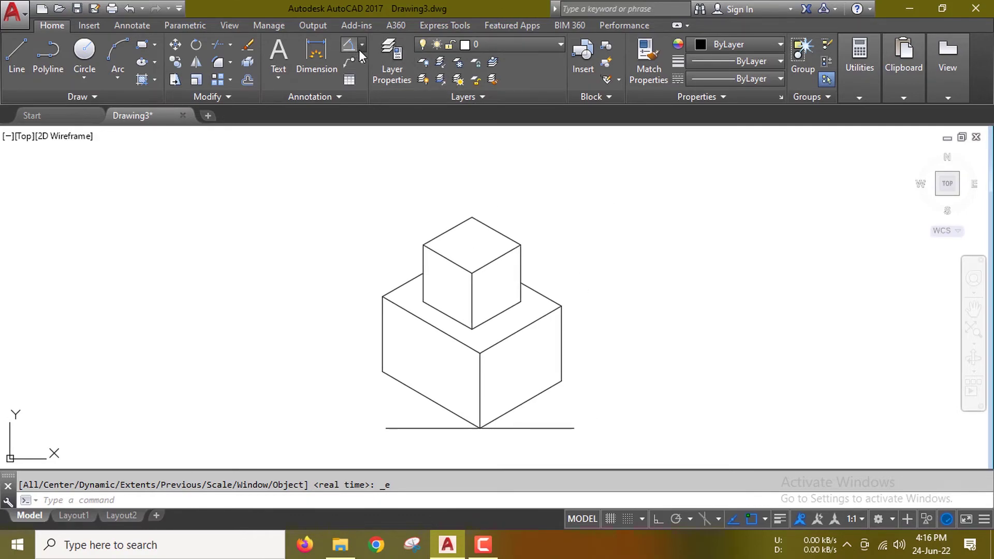
click(360, 48)
click(362, 98)
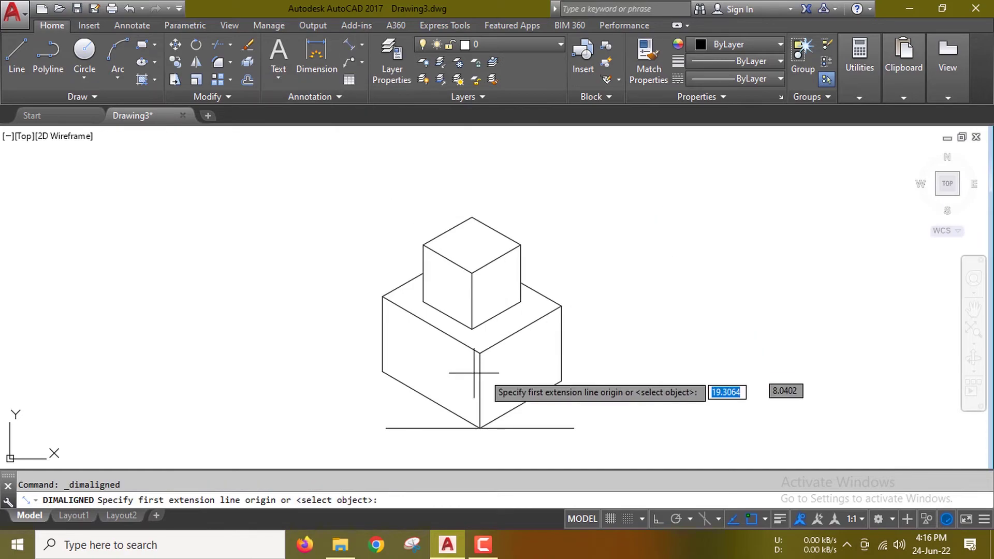
click(382, 371)
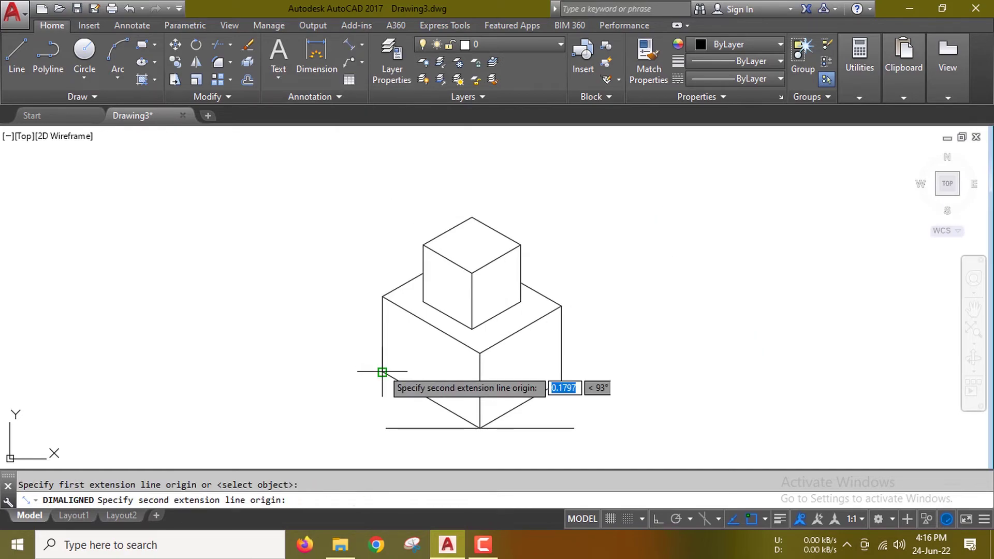
click(382, 296)
scroll(361, 337, up, 2)
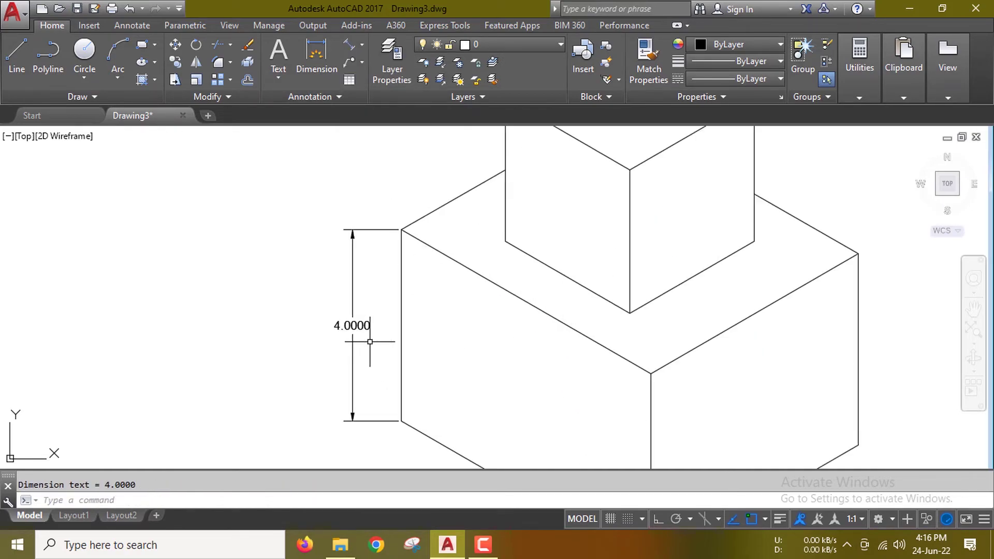
scroll(361, 337, down, 2)
middle_drag(426, 337, 374, 325)
Add aligned 6.0000 and 5.0000 dimensions along the box's left and right base edges.
key(Return)
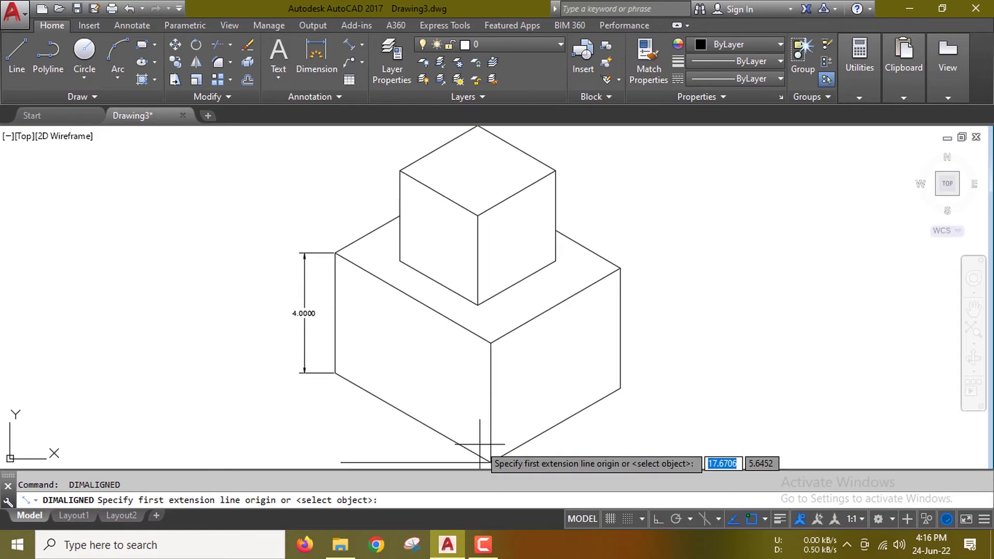
click(490, 462)
click(335, 373)
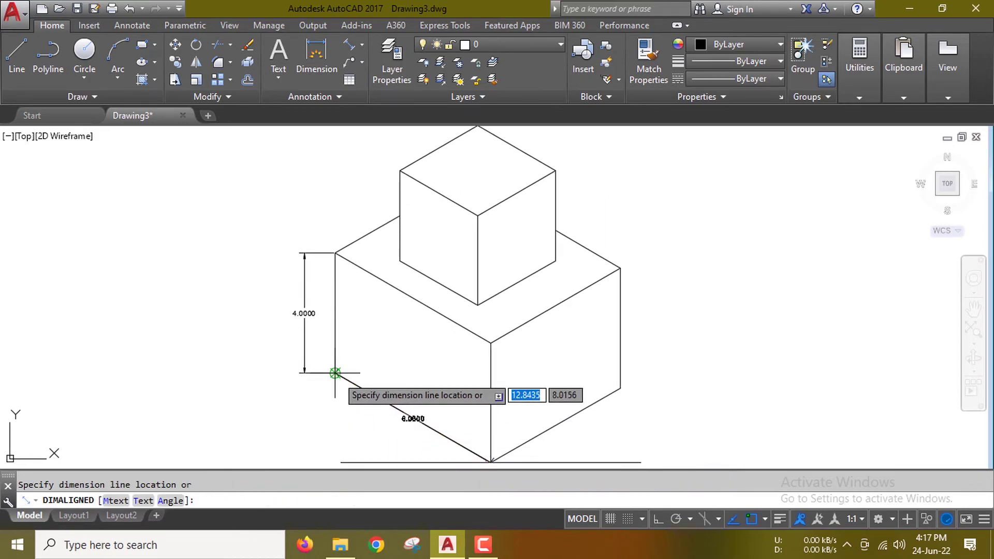
click(328, 388)
key(Return)
click(491, 462)
middle_drag(491, 462, 469, 386)
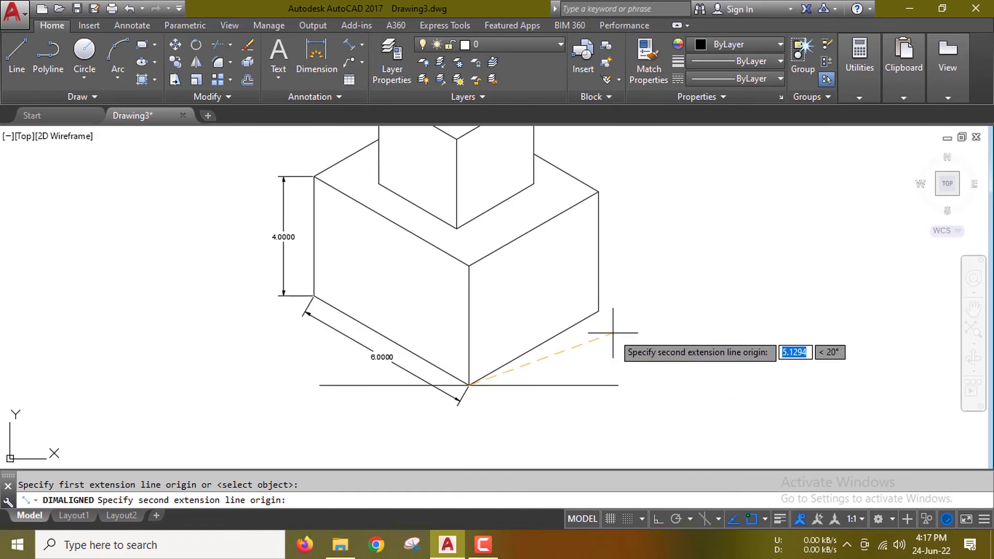
click(599, 312)
click(603, 313)
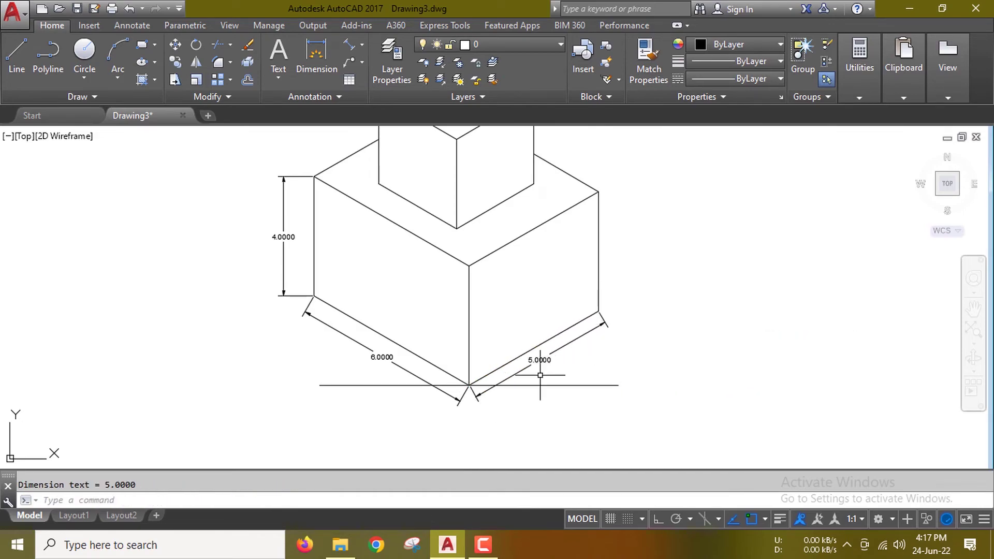
Add aligned 3.0000 dimensions to the cube's two base edges and its height.
middle_drag(533, 311, 541, 380)
key(Return)
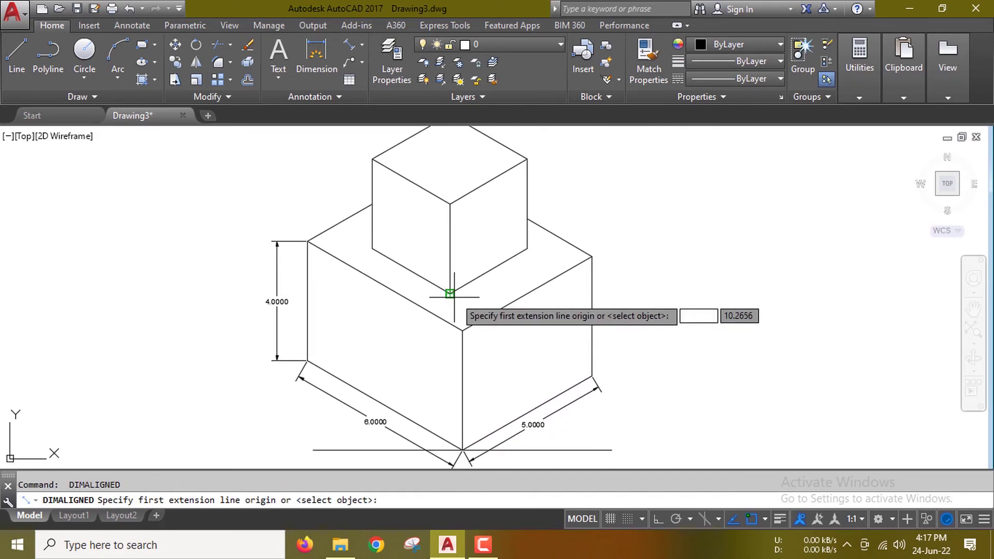
click(450, 291)
click(373, 249)
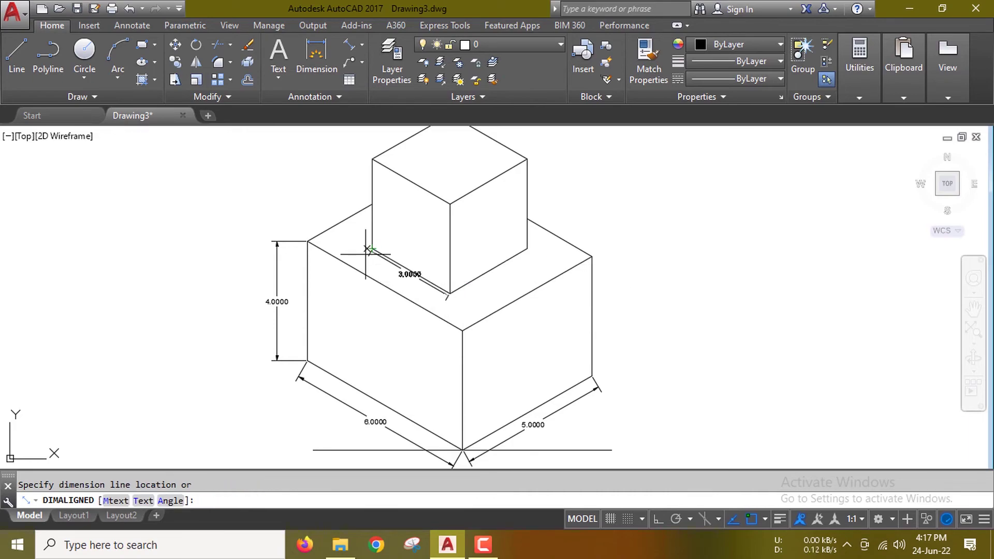
click(432, 279)
key(Return)
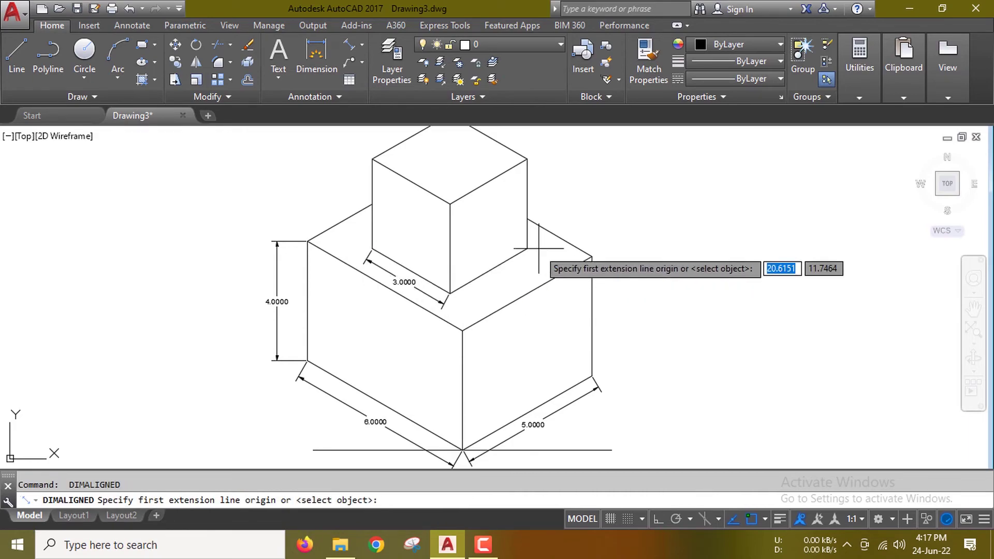
click(527, 249)
click(526, 159)
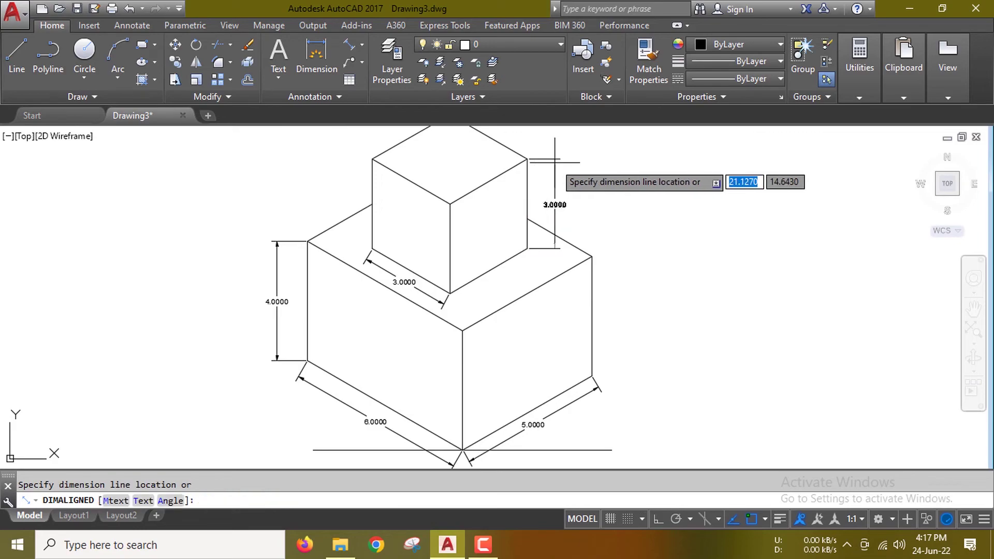
click(556, 204)
key(Return)
click(450, 293)
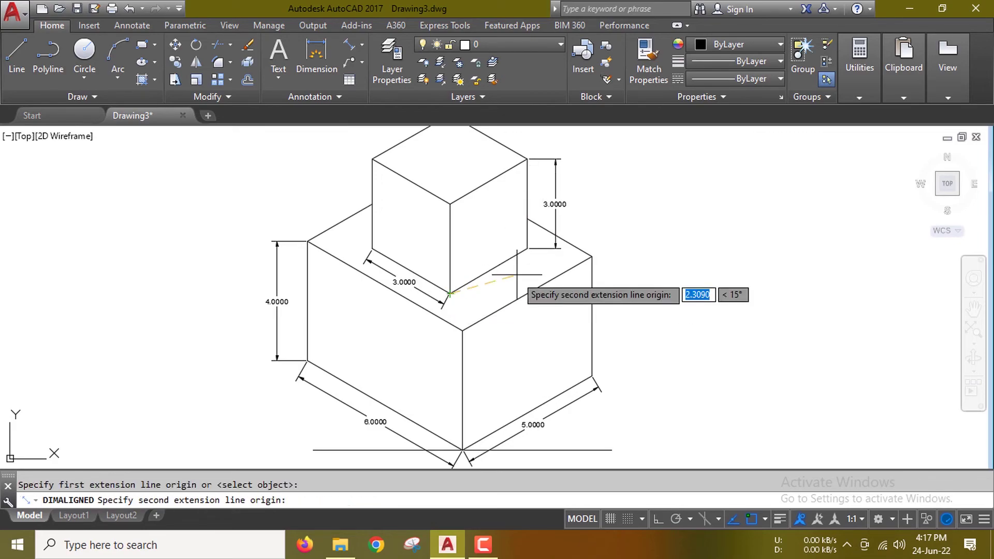
click(527, 249)
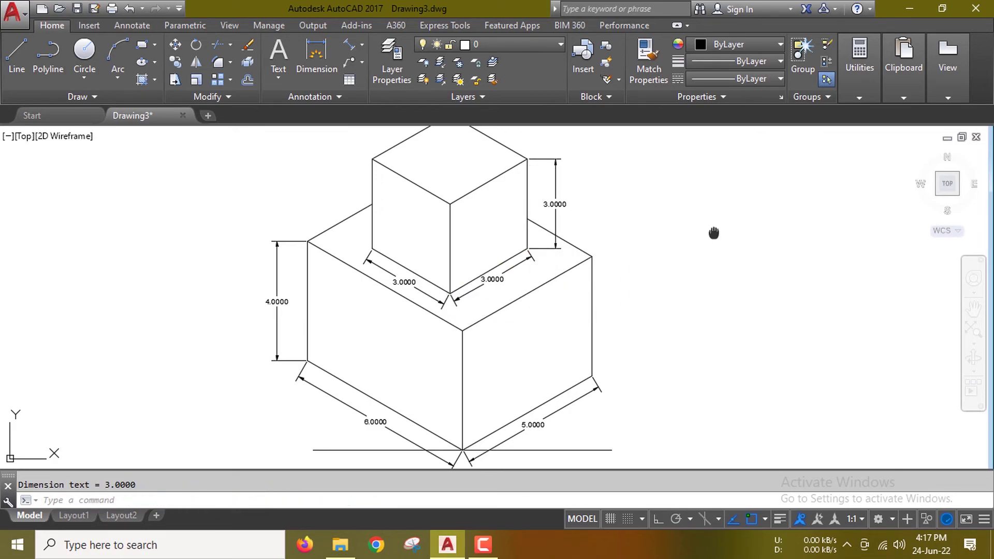
middle_click(845, 235)
middle_click(845, 235)
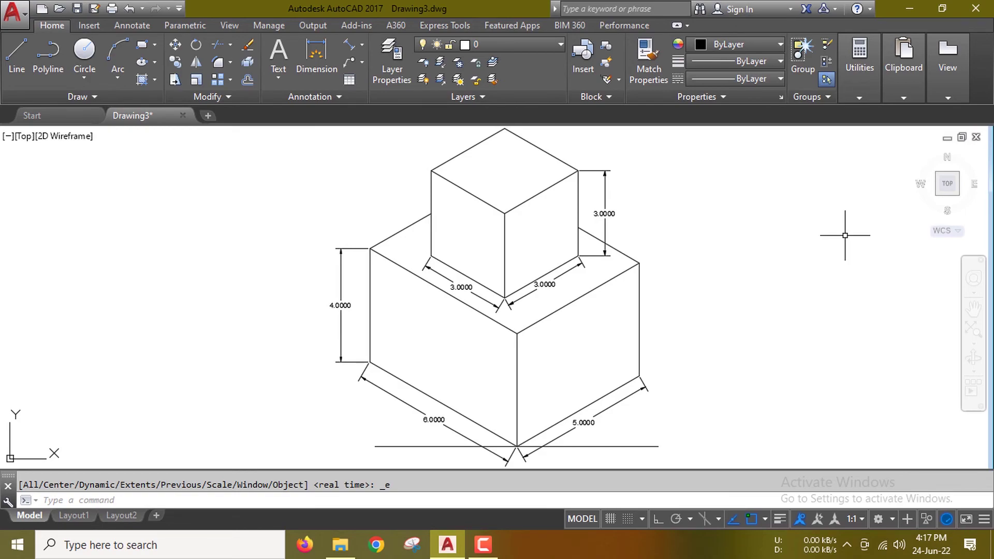
scroll(757, 239, down, 2)
scroll(751, 248, up, 2)
middle_drag(739, 273, 697, 273)
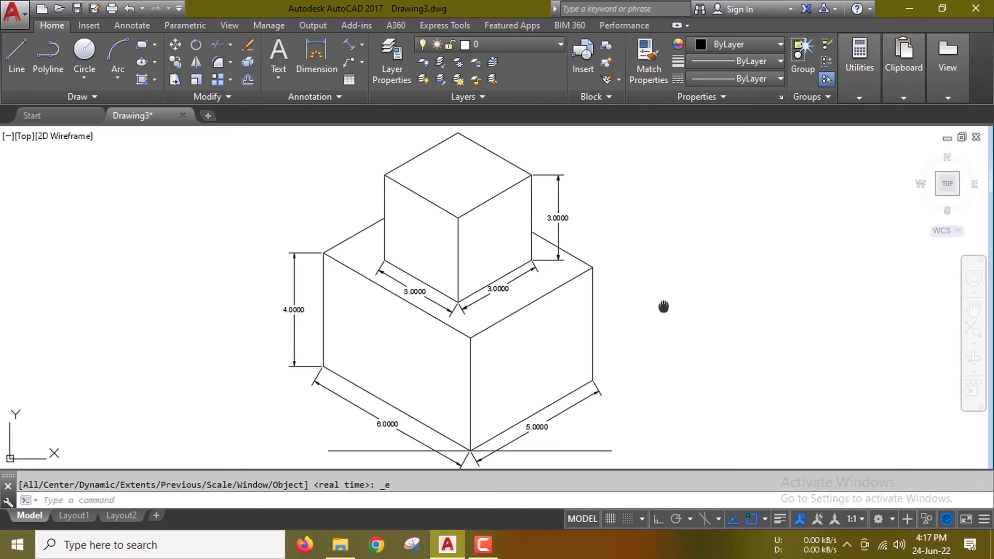
middle_drag(663, 306, 670, 304)
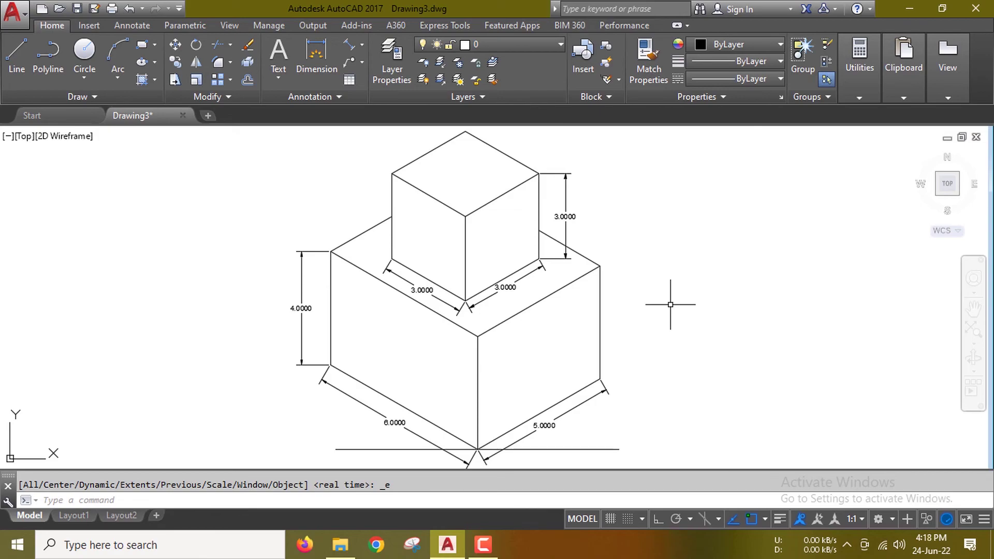